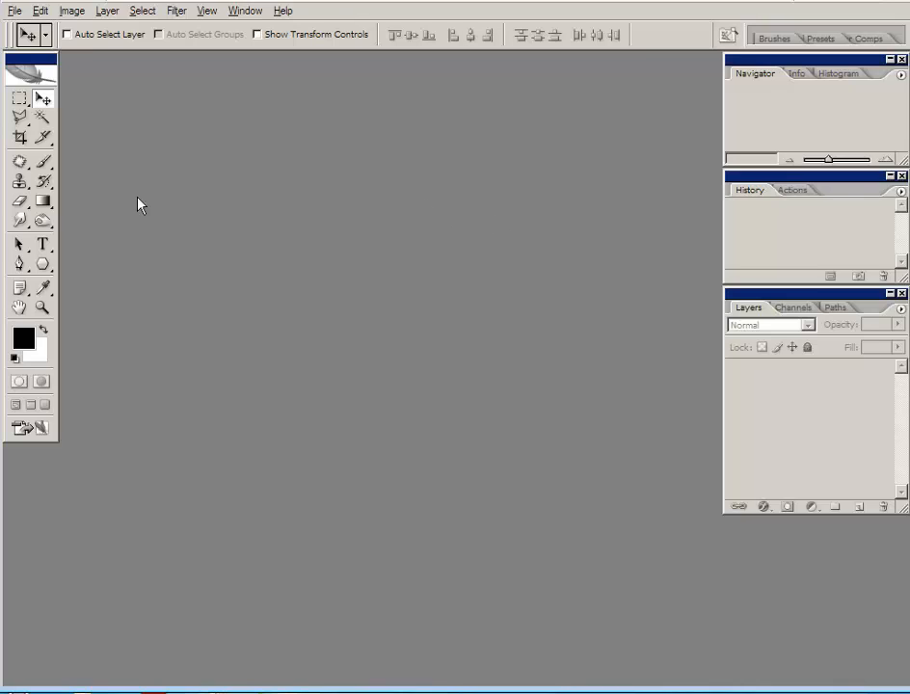
Step: Create a new document from the "A4 landescape" preset, 29.7 x 21 cm, 300 pixels/inch, RGB Color with a white background
click(15, 12)
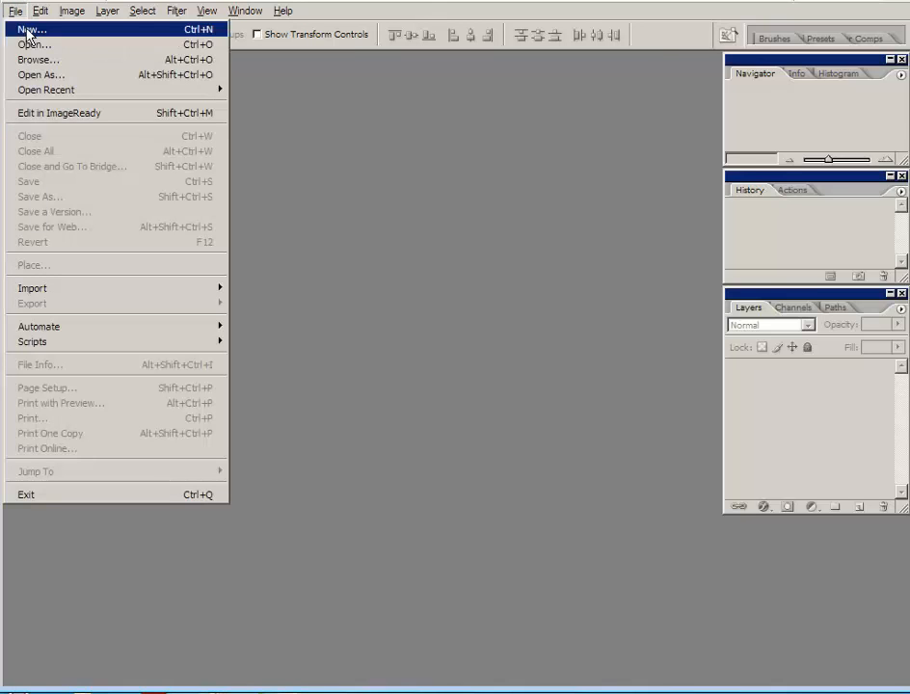
click(27, 31)
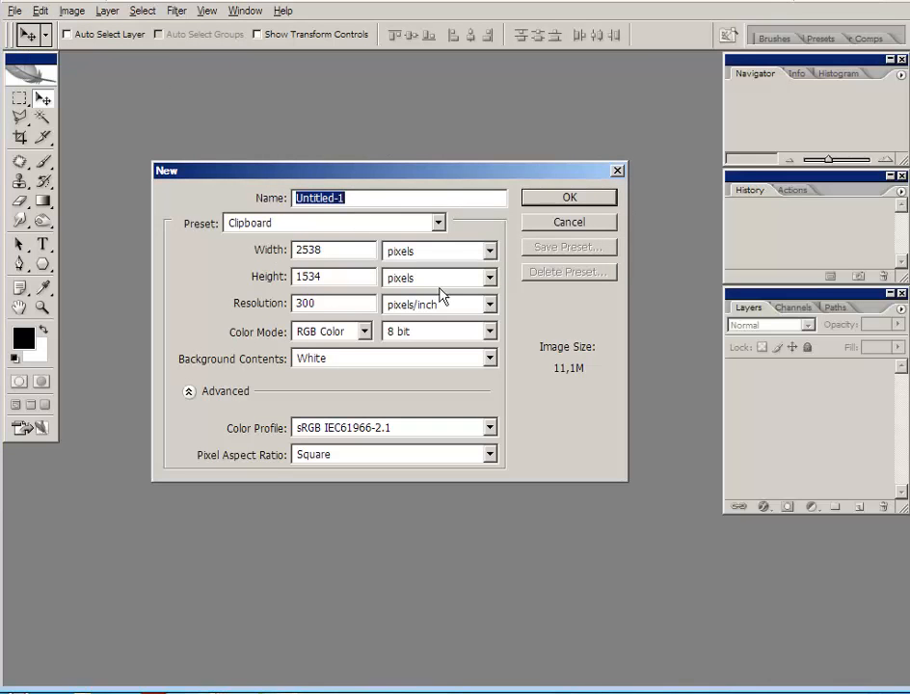
click(439, 224)
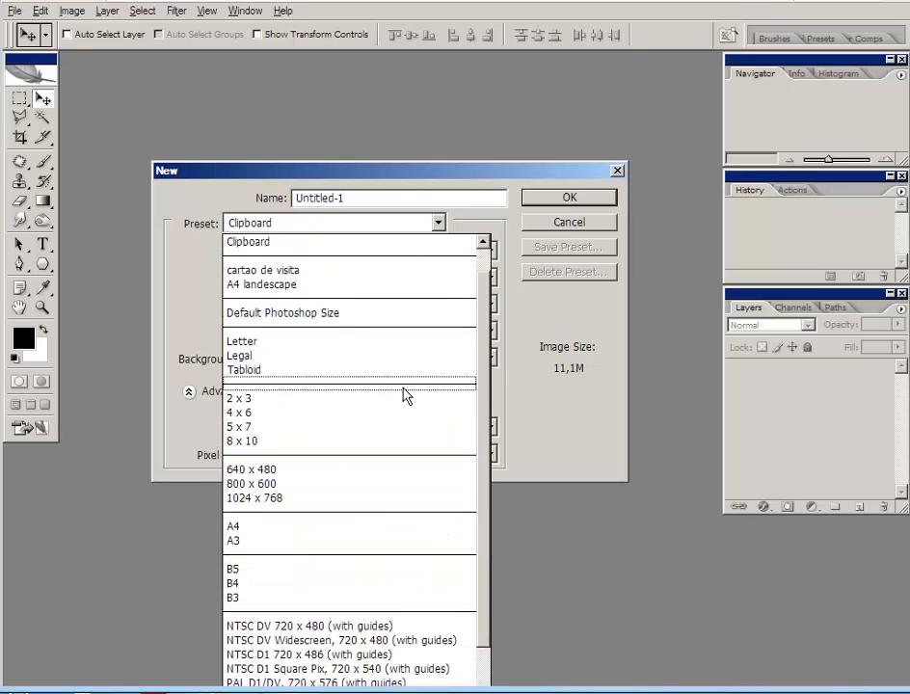
scroll(295, 349, up, 1)
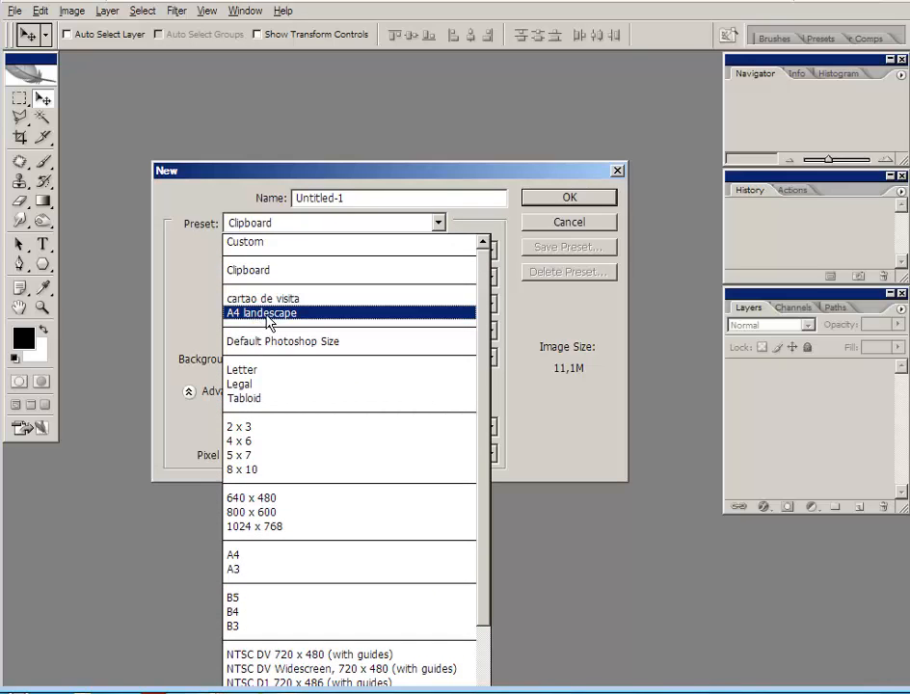
click(270, 314)
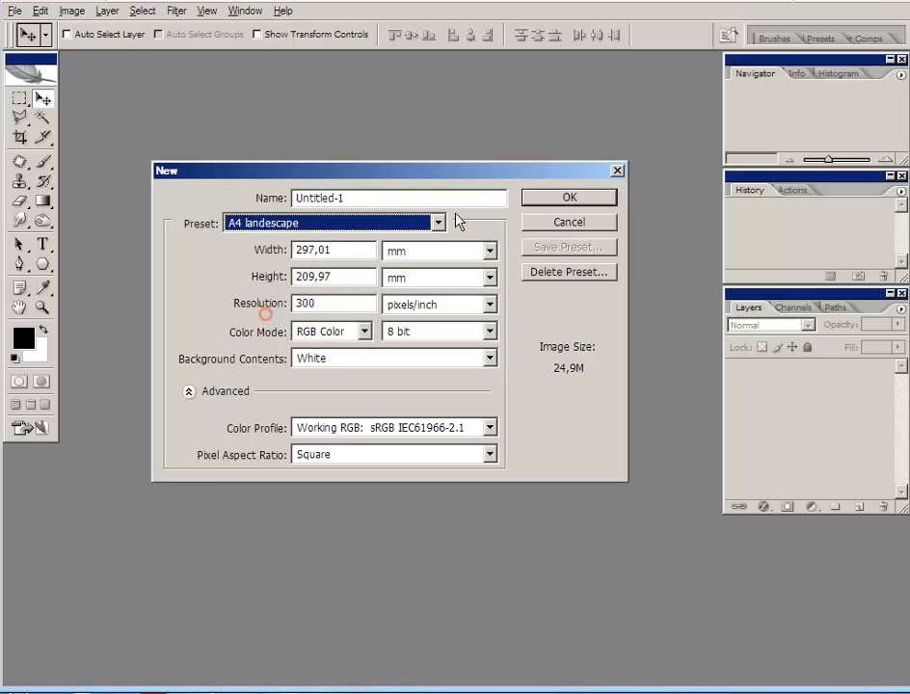
drag(393, 170, 398, 111)
click(493, 191)
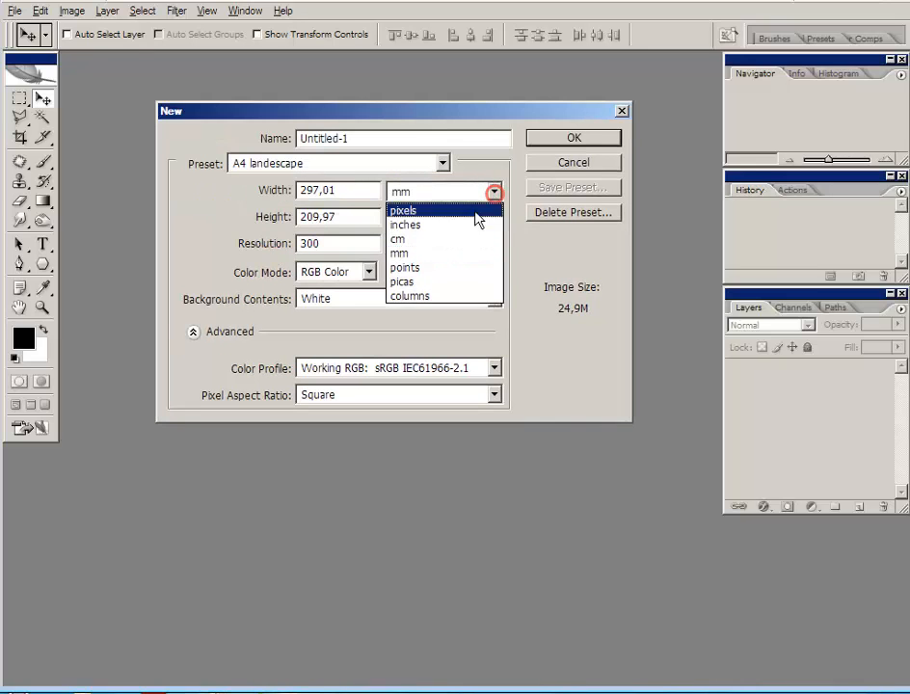
click(463, 234)
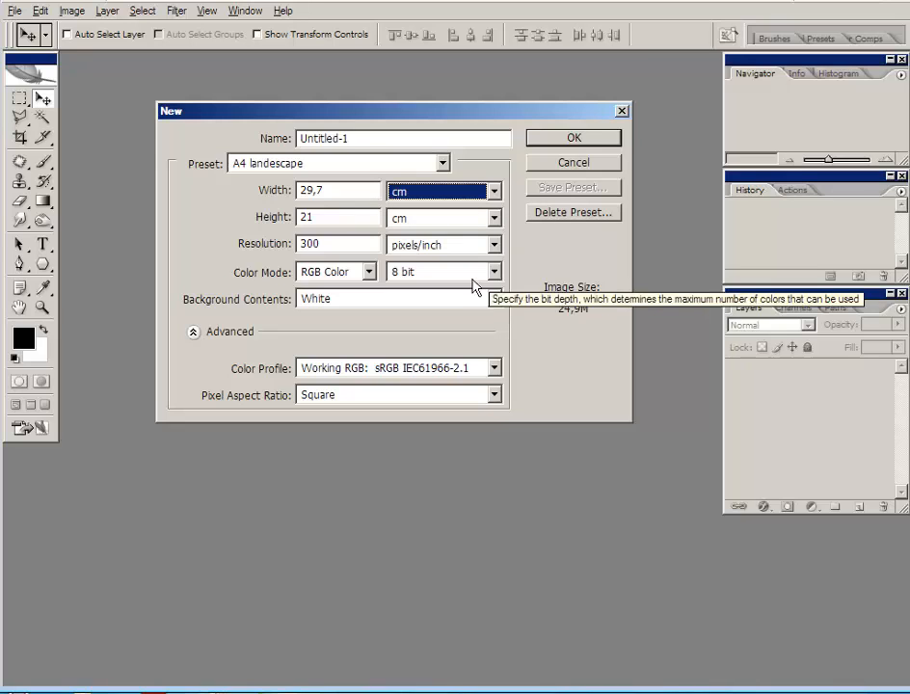
click(573, 137)
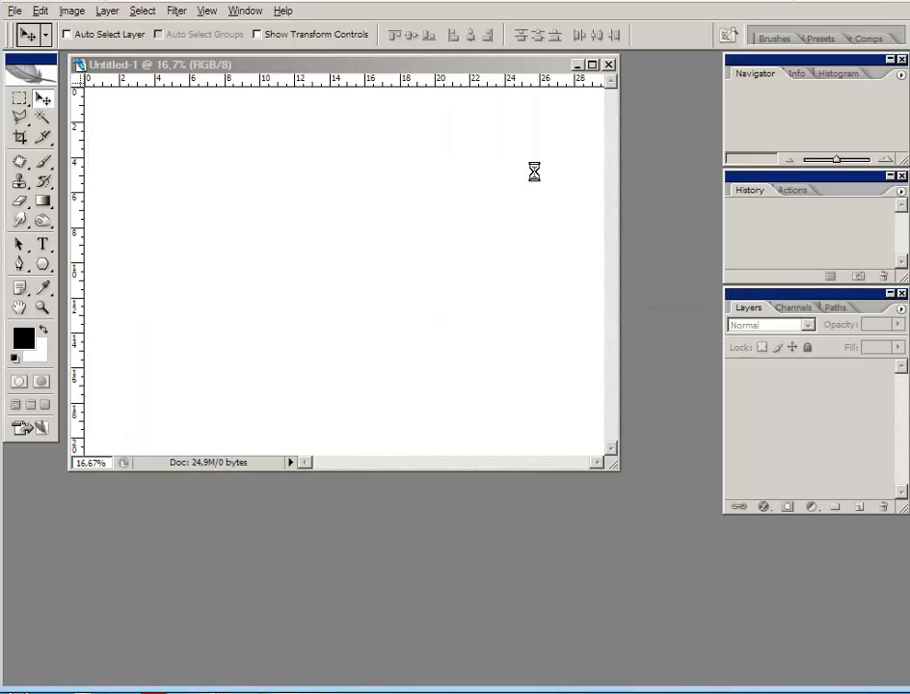
drag(367, 64, 401, 88)
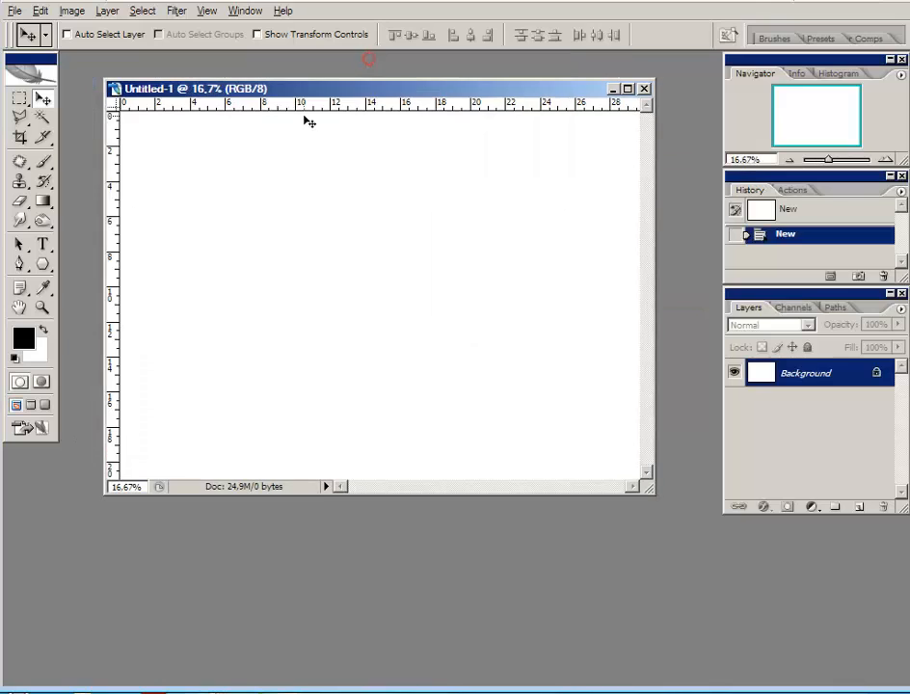
Step: Render the Clouds filter on a new layer above the Background, using the default black and white colours
click(858, 508)
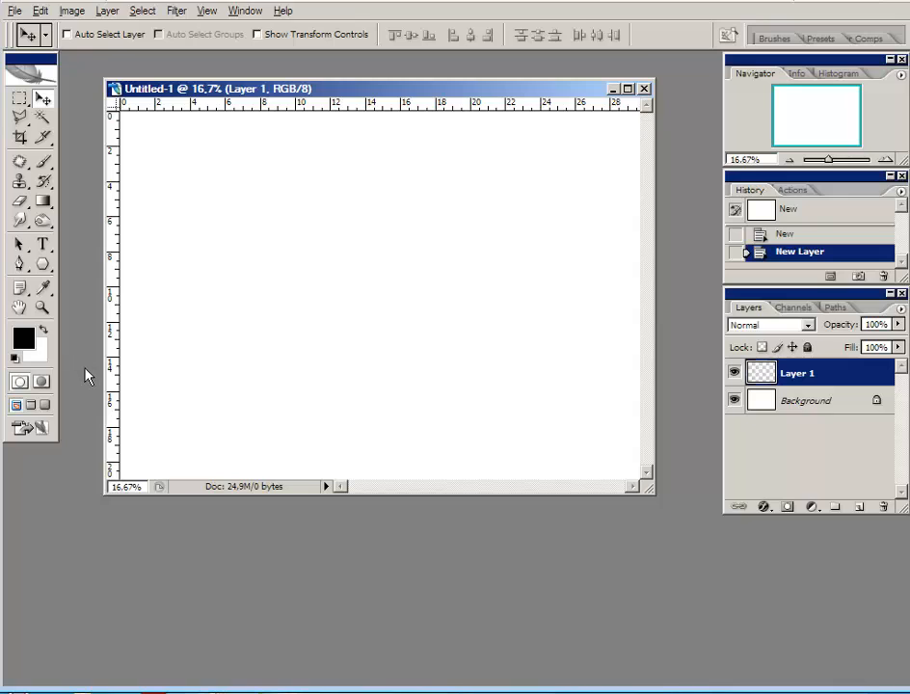
click(13, 359)
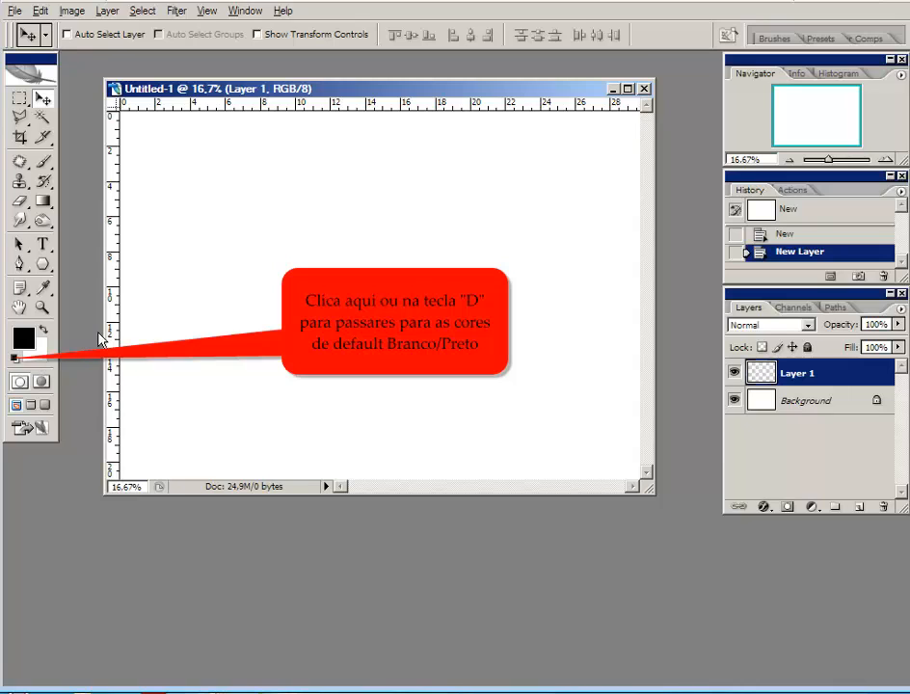
click(177, 11)
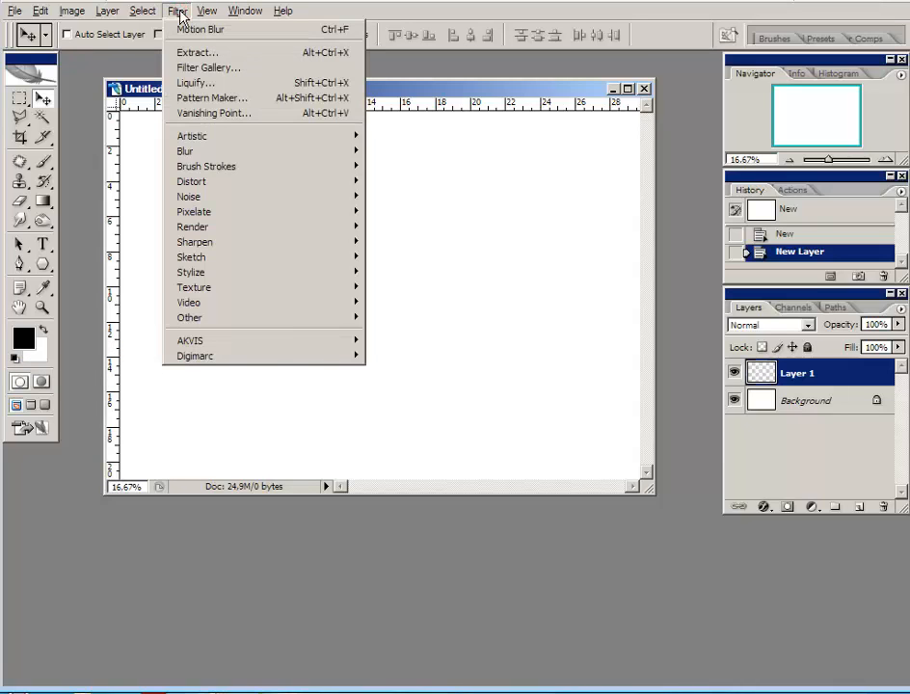
mouse_move(203, 234)
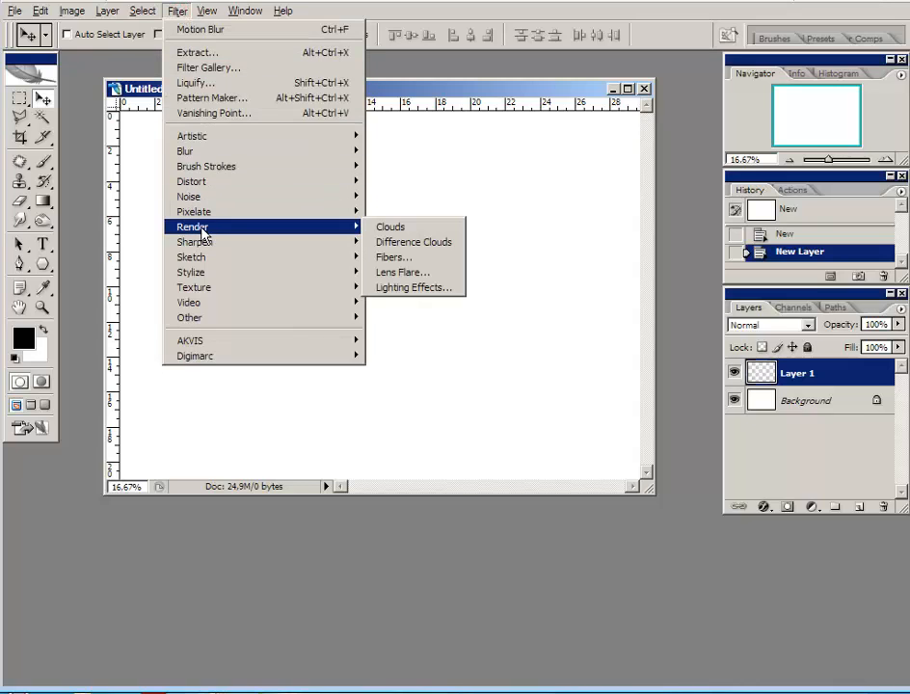
click(409, 229)
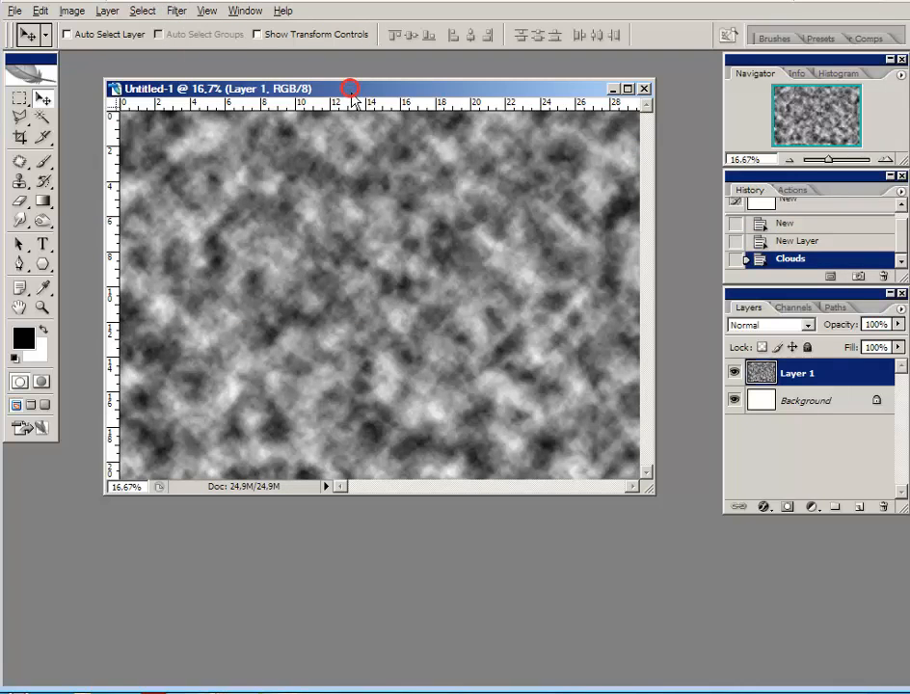
drag(351, 86, 354, 96)
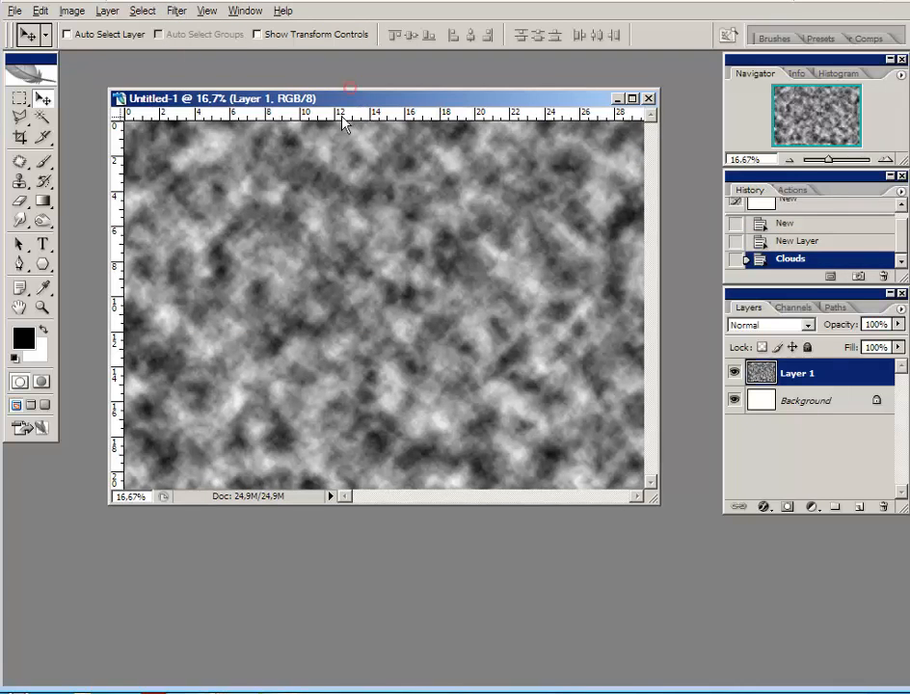
Step: Add monochromatic Gaussian noise at 140.31% to the clouds on Layer 1
click(178, 13)
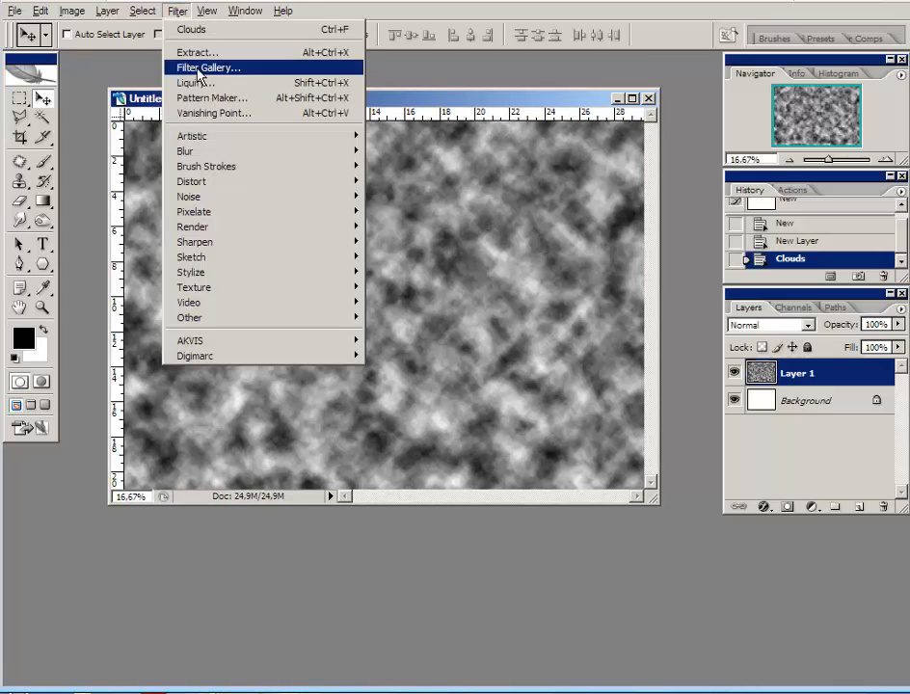
mouse_move(222, 196)
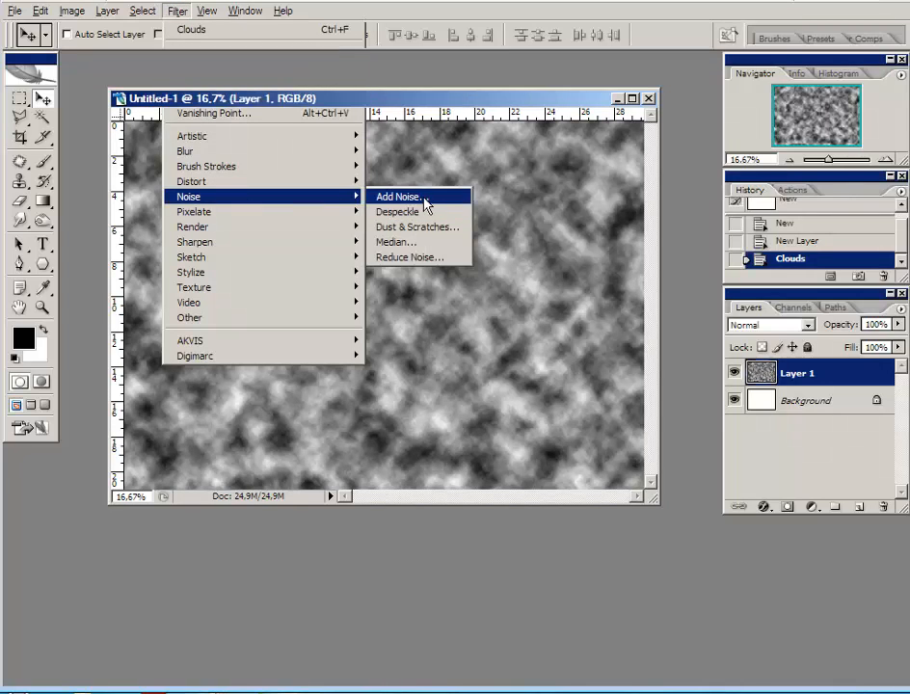
click(427, 202)
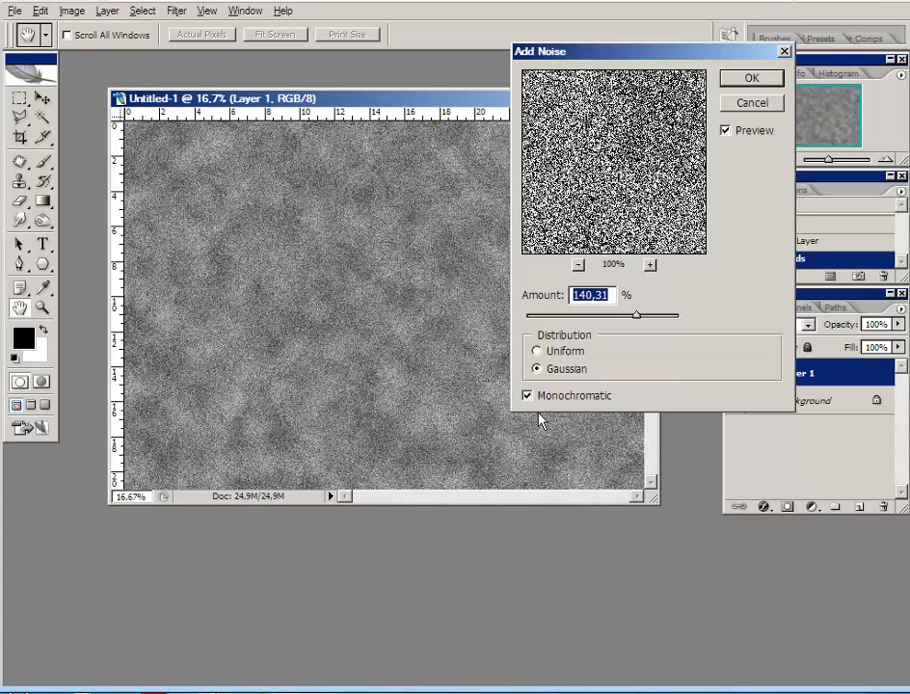
click(738, 83)
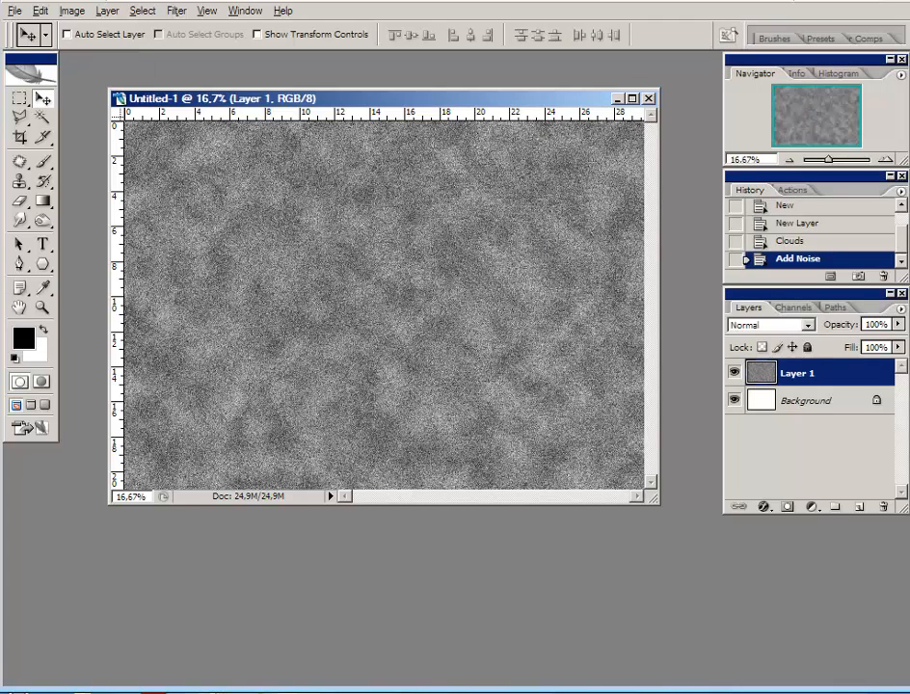
Step: Apply a Motion Blur to Layer 1 with an angle of 0° and a distance of 405 pixels
click(178, 11)
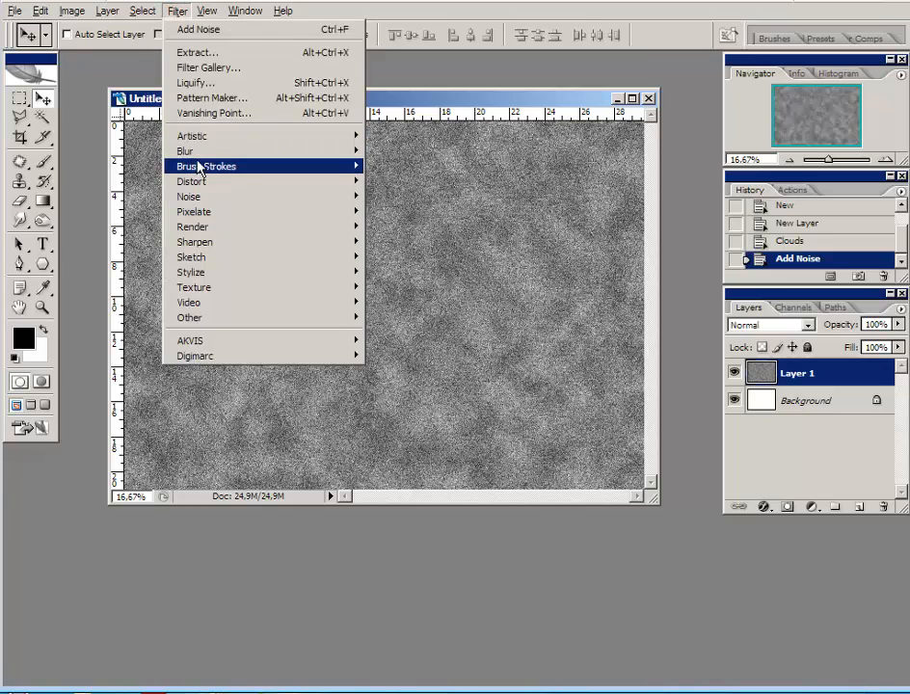
mouse_move(193, 151)
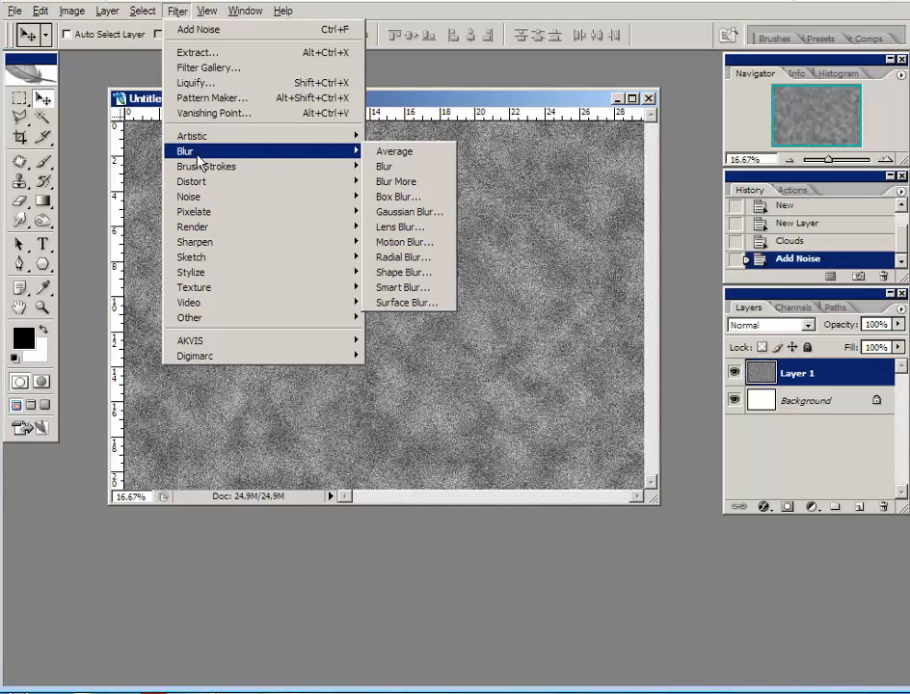
click(406, 243)
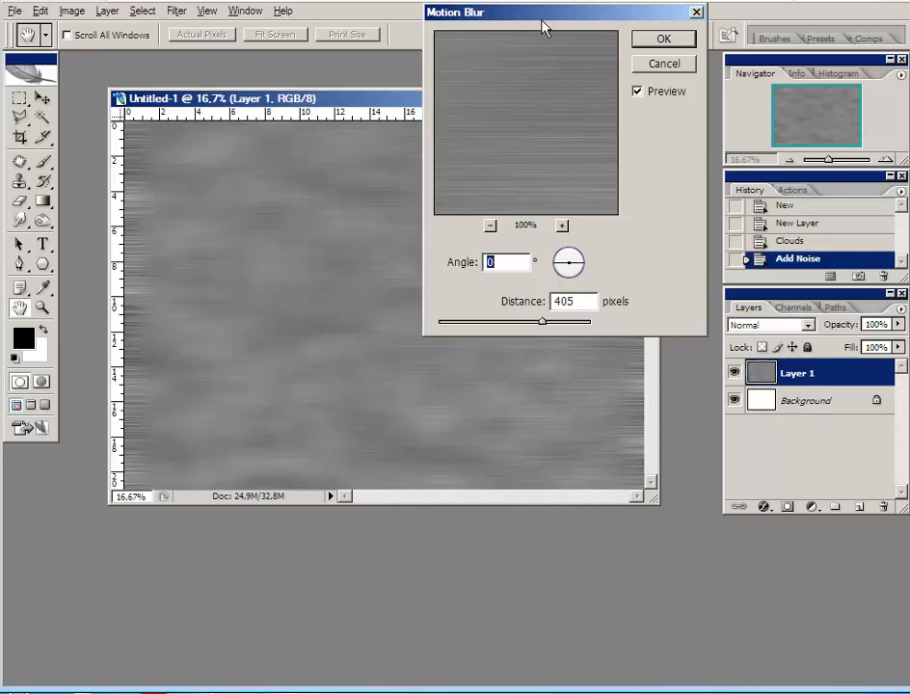
drag(515, 11, 488, 70)
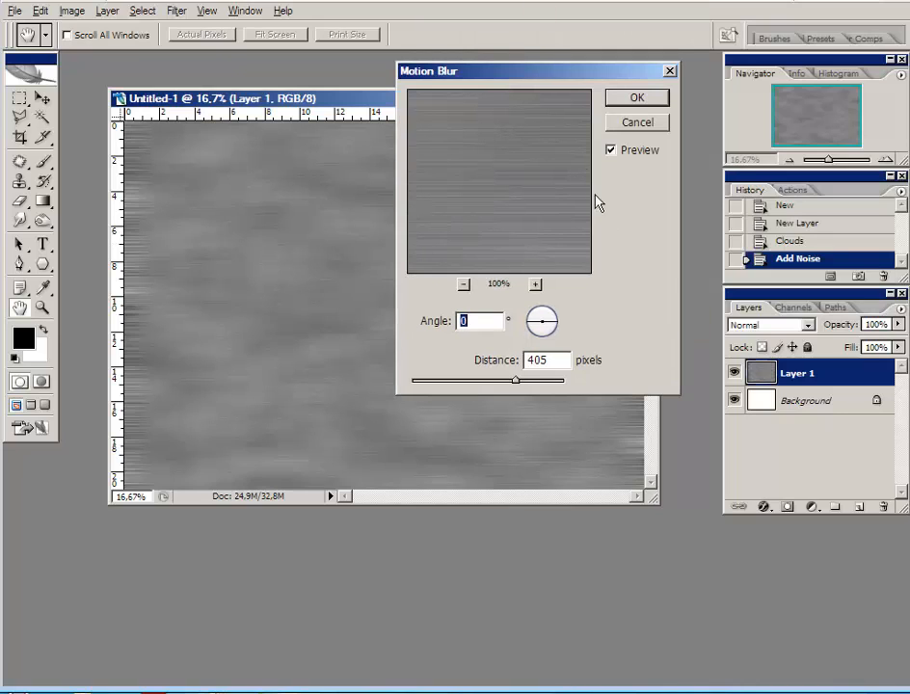
click(627, 100)
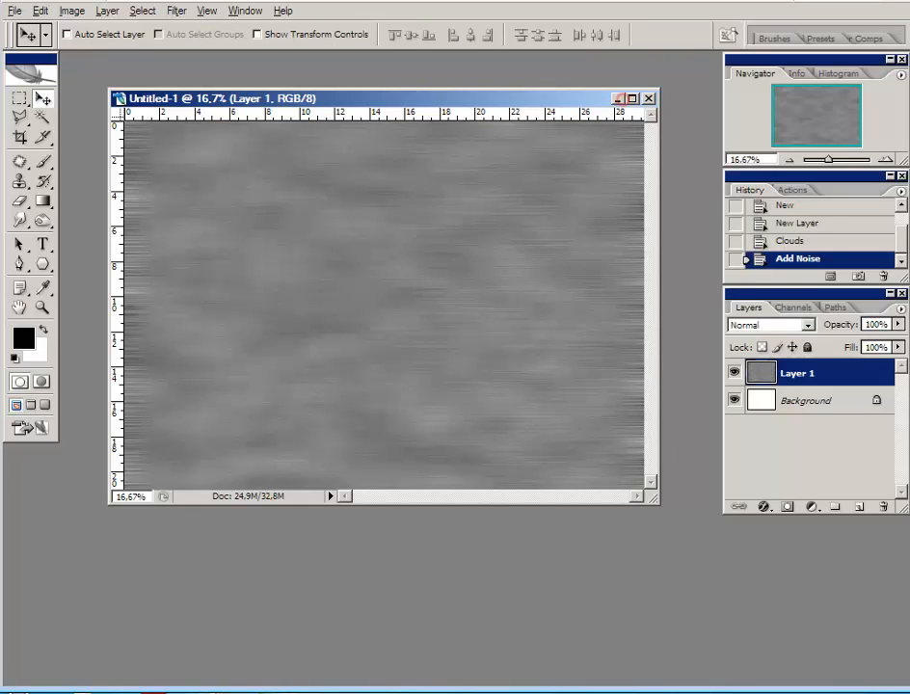
Step: Enlarge and reposition the document window so empty space surrounds the whole canvas
drag(653, 501, 796, 629)
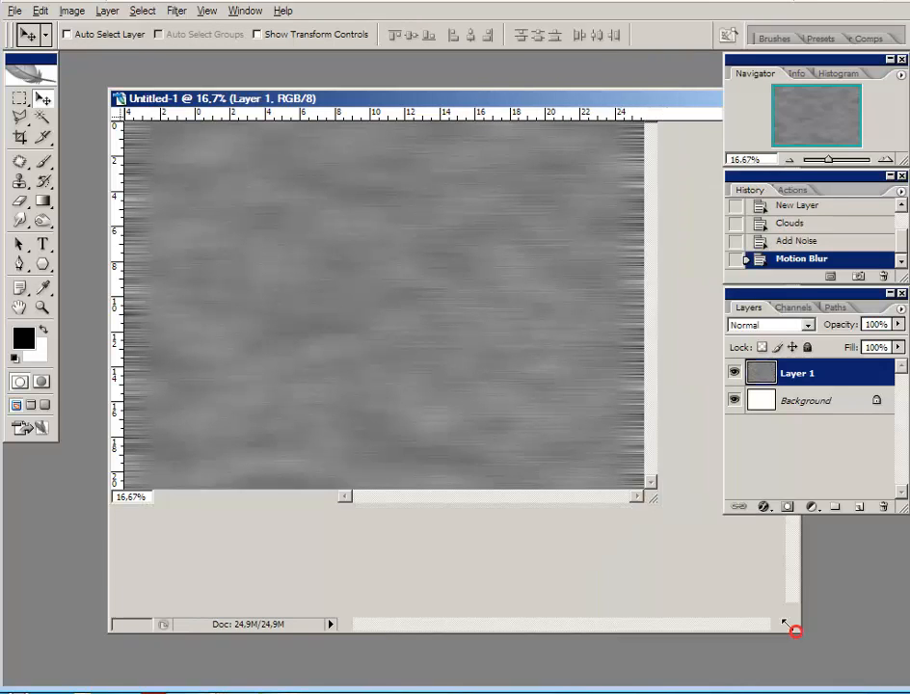
drag(284, 96, 221, 84)
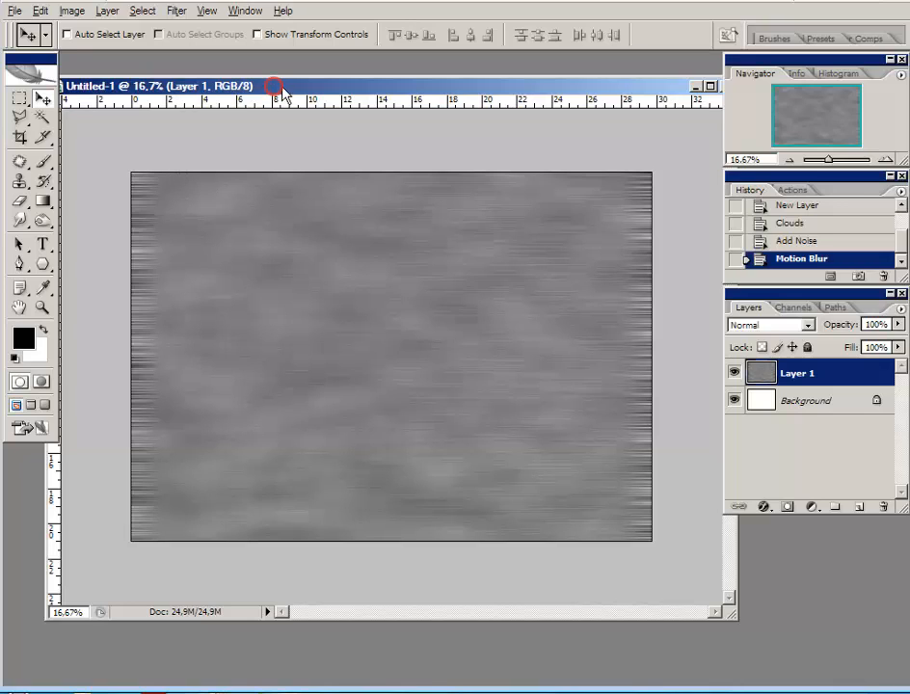
drag(279, 86, 283, 86)
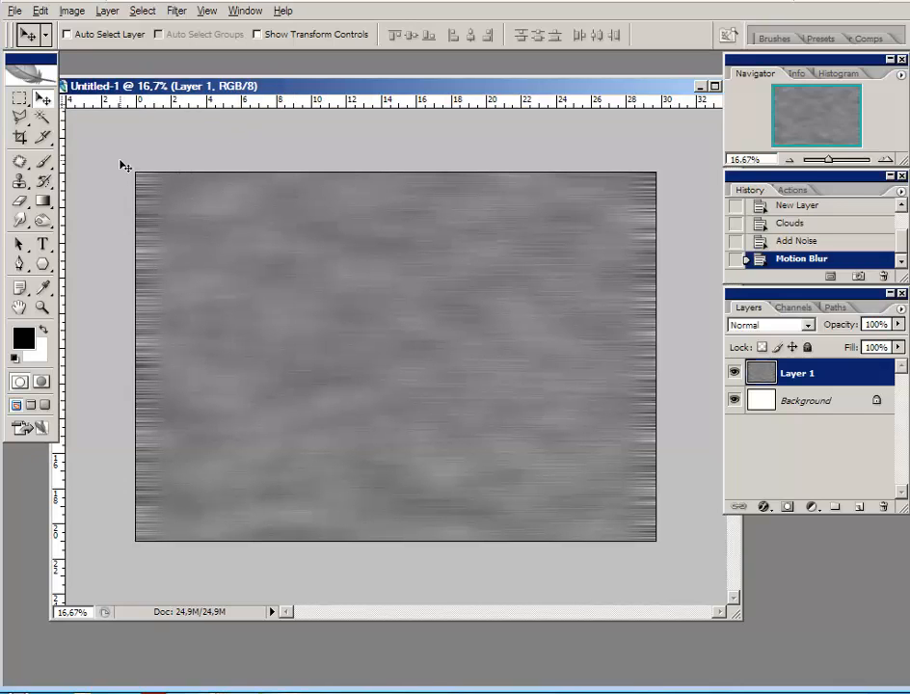
click(18, 98)
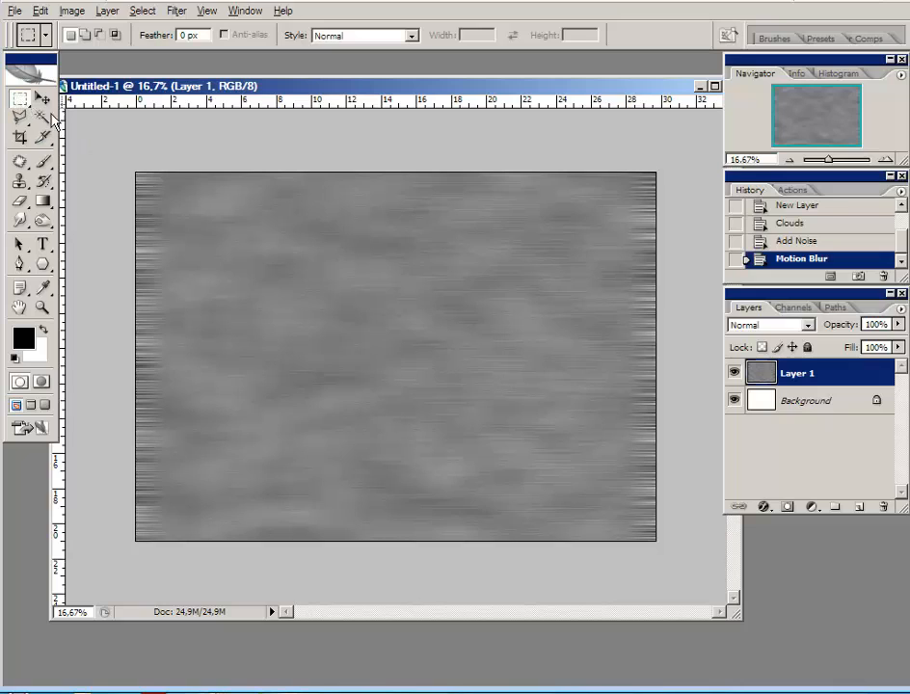
drag(126, 165, 170, 551)
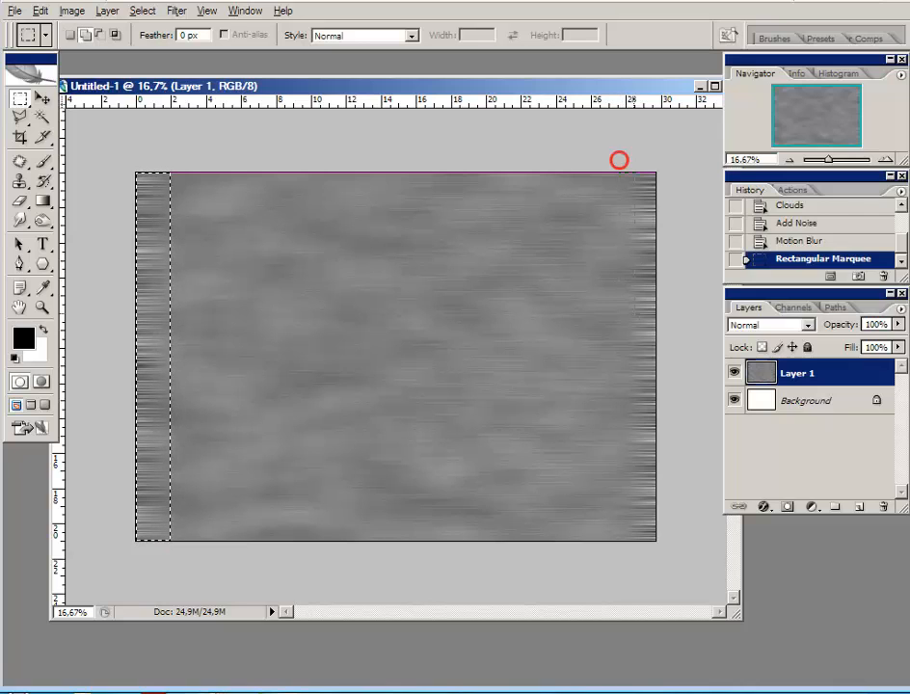
drag(620, 158, 699, 565)
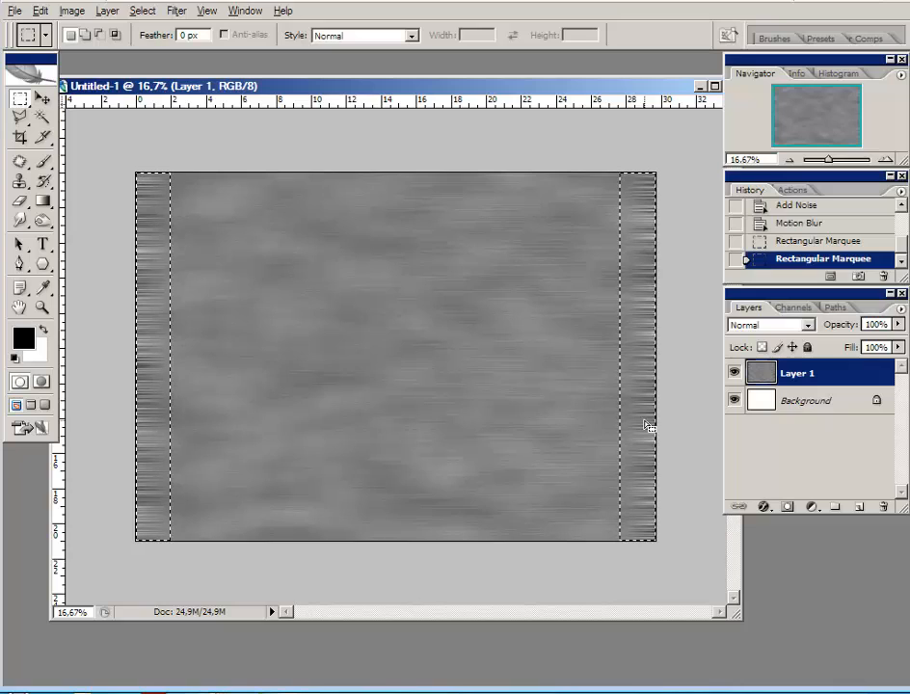
key(ctrl+d)
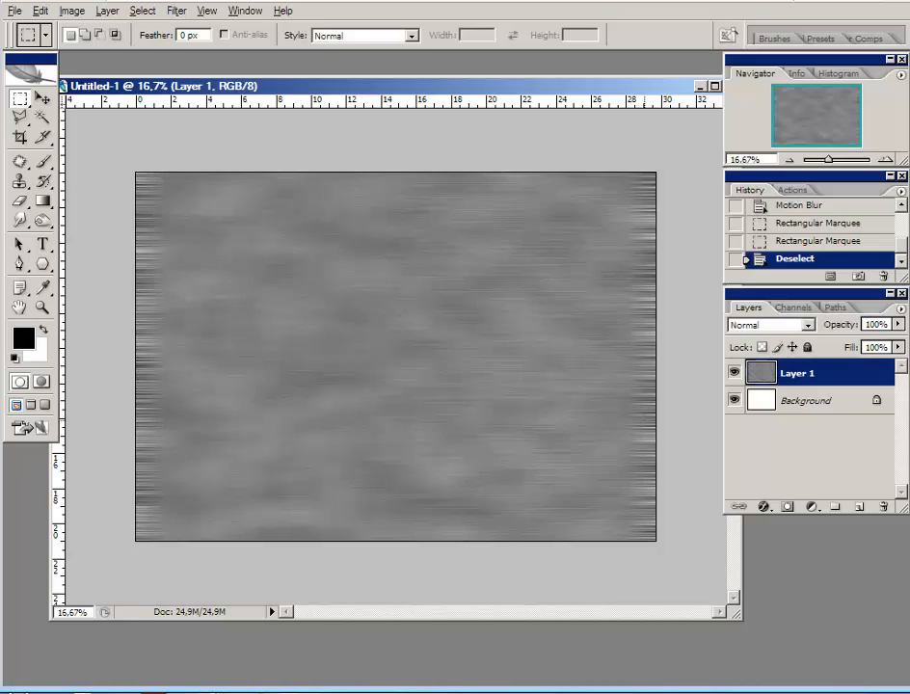
Step: Stretch Layer 1 horizontally to 119.1% with Free Transform, pushing both streaky side edges outside the canvas
key(ctrl+t)
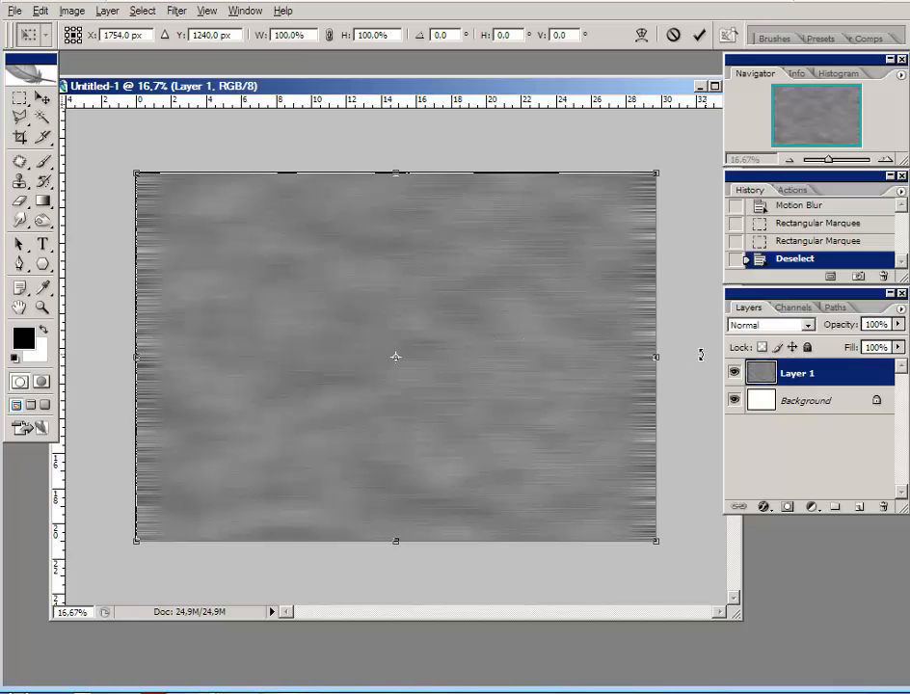
drag(657, 359, 707, 356)
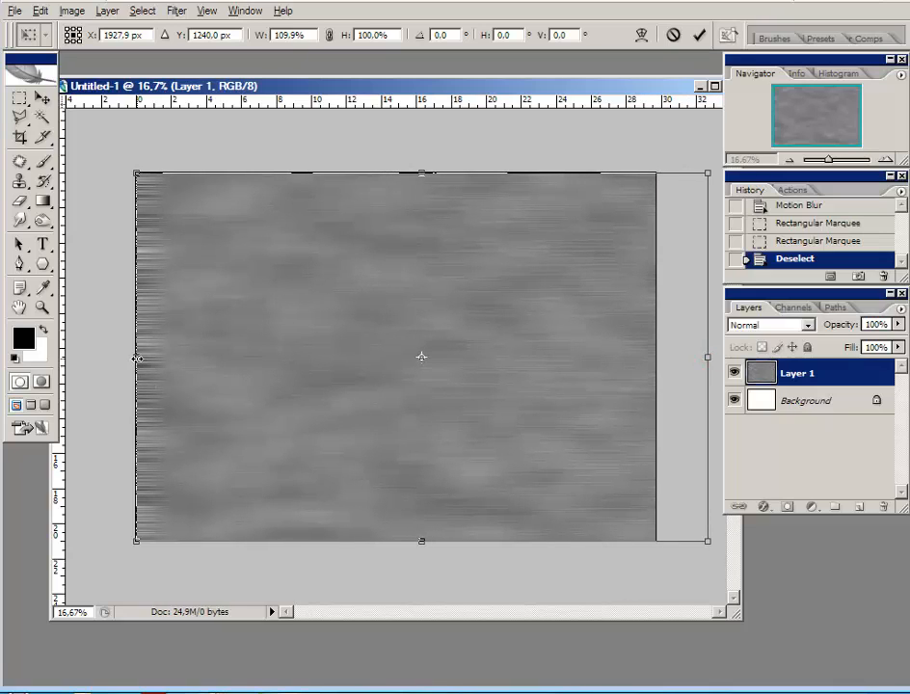
drag(136, 357, 88, 358)
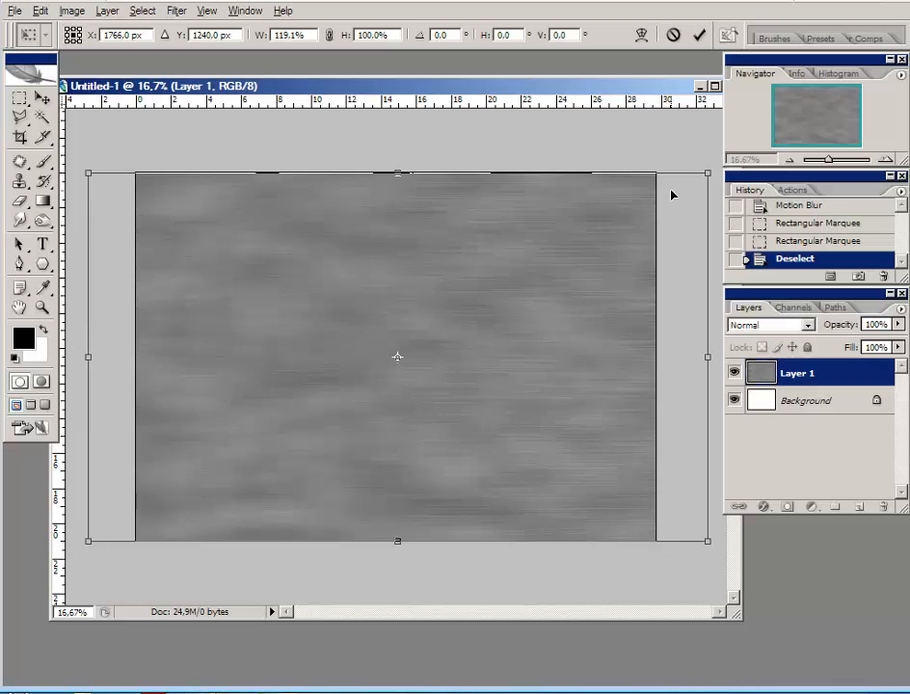
click(699, 34)
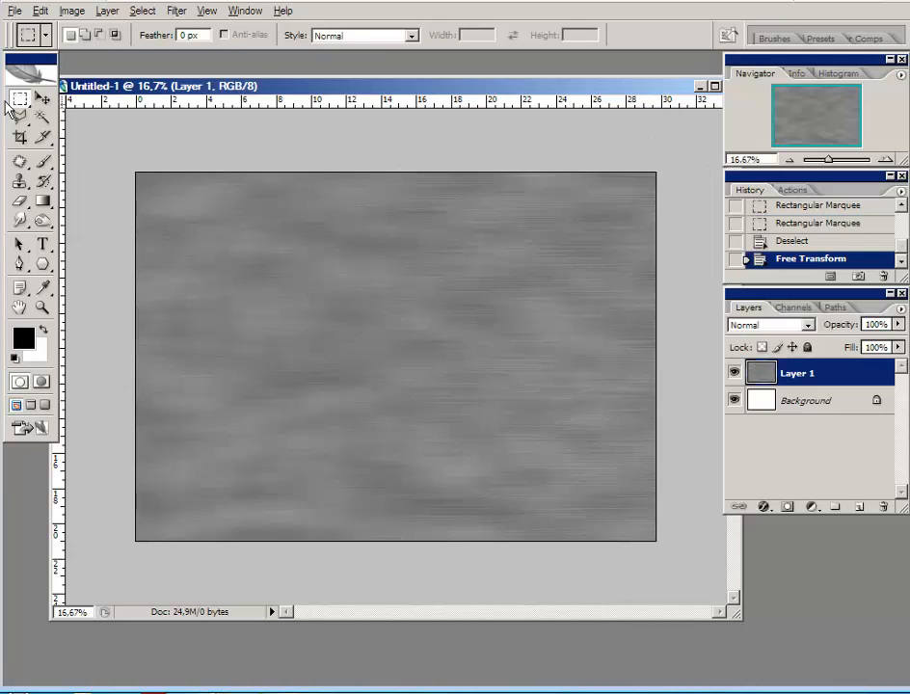
Step: Shift Layer 1 sideways and back over the canvas to examine the texture extending past its side edges
click(41, 97)
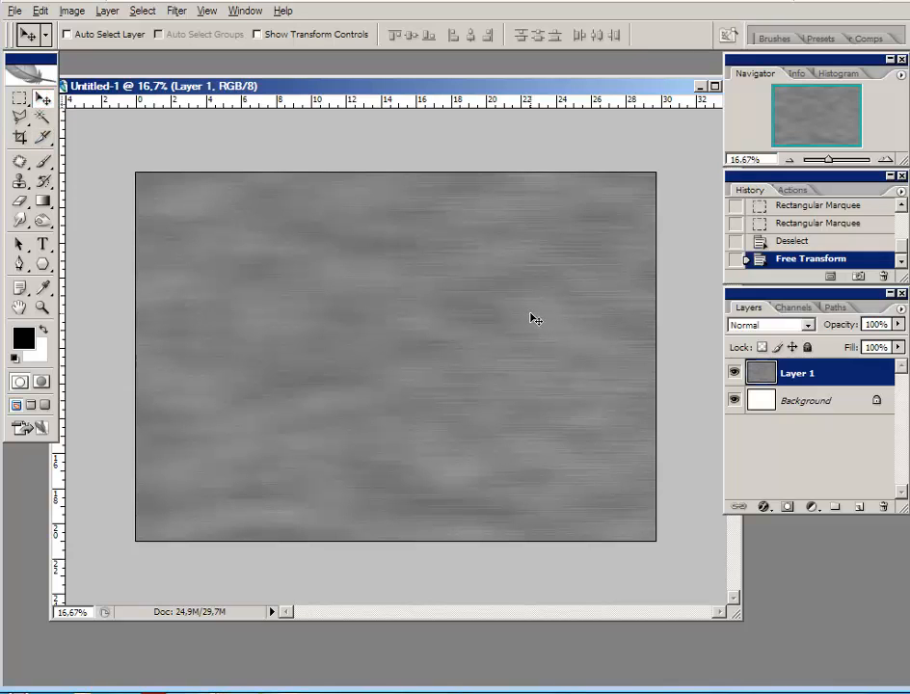
drag(531, 317, 455, 312)
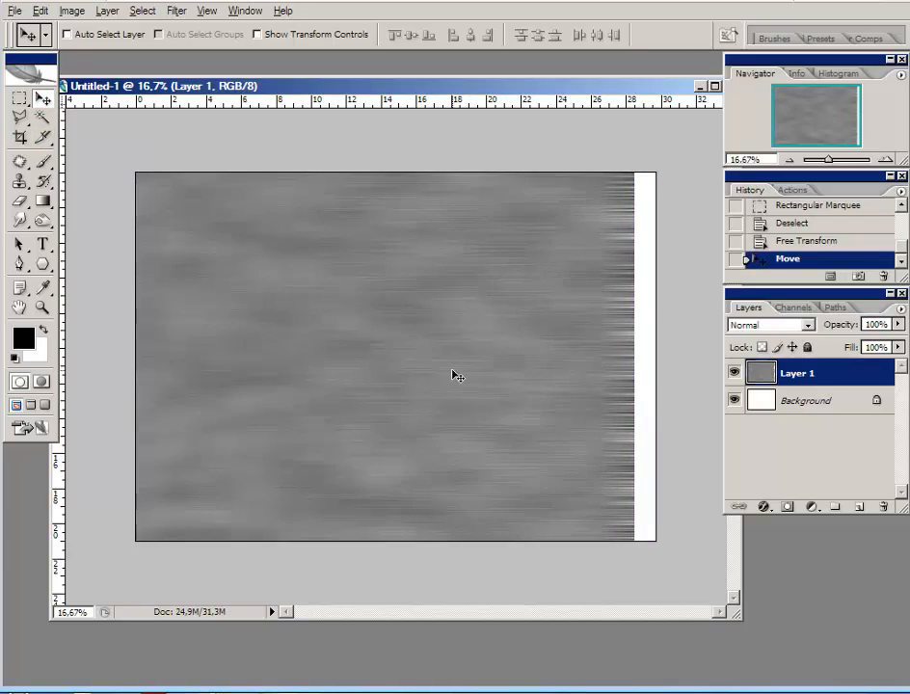
mouse_move(378, 354)
mouse_down()
mouse_move(524, 359)
mouse_move(449, 353)
mouse_up()
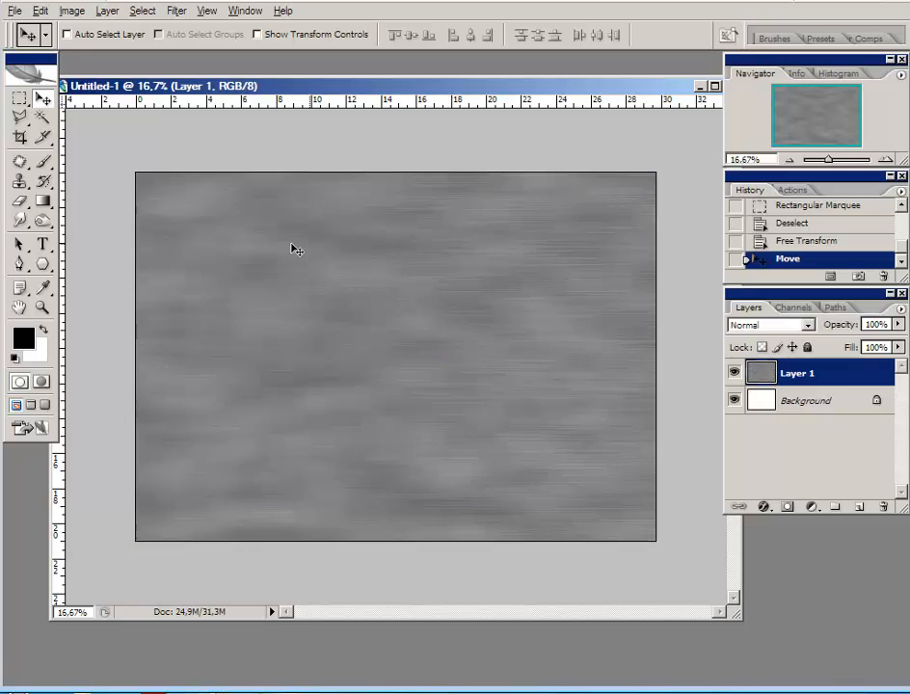
Step: Crop the image to the full canvas bounds, deleting the parts of Layer 1 outside them
click(20, 138)
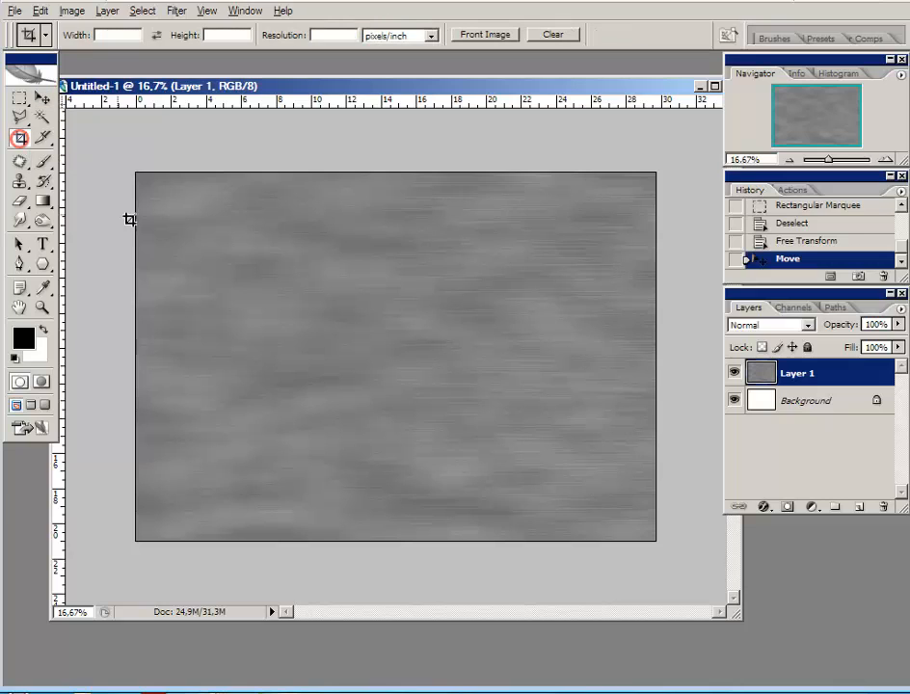
drag(136, 166, 677, 559)
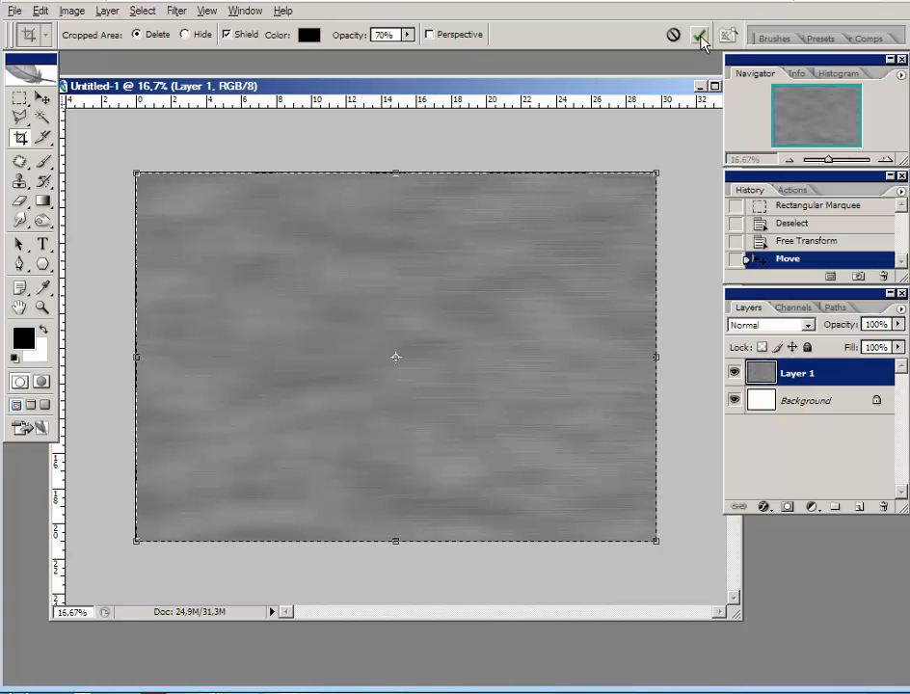
click(701, 37)
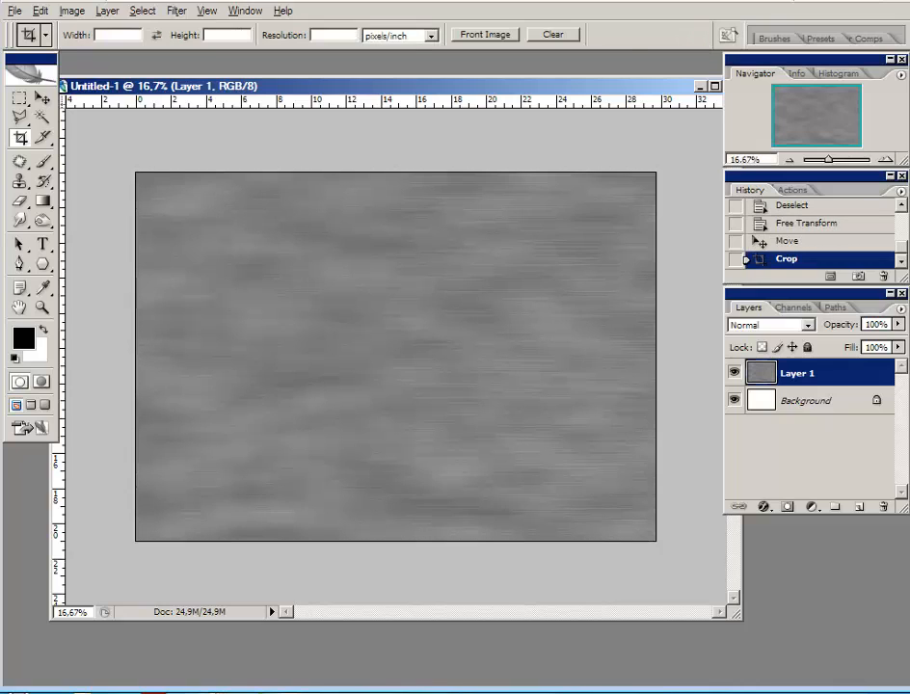
Step: Shift the cropped Layer 1 and return it to cover the canvas, checking for leftover texture beyond the edges
click(41, 97)
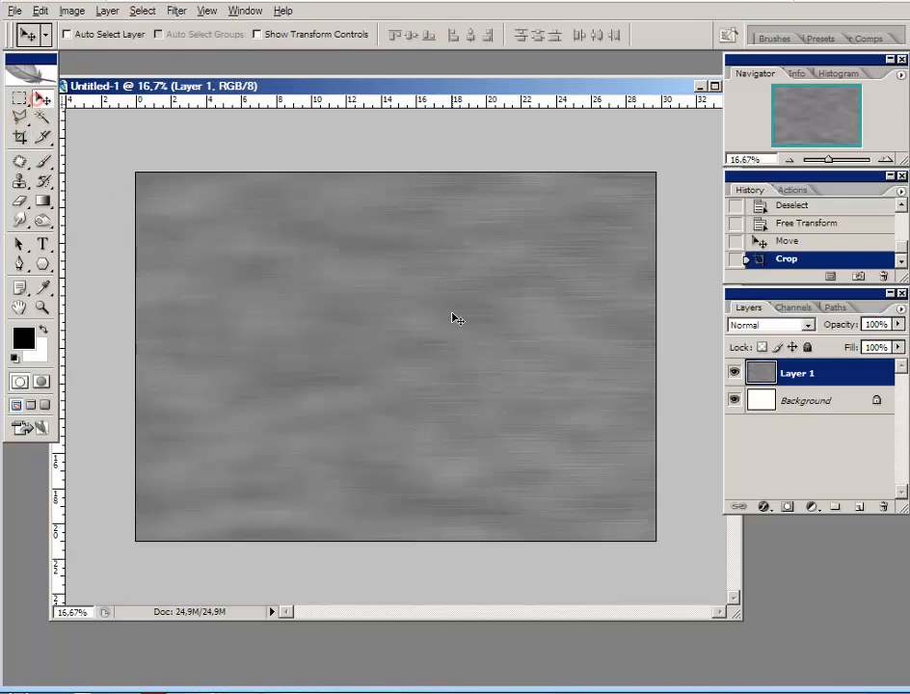
mouse_move(449, 317)
mouse_down()
mouse_move(416, 315)
mouse_move(543, 311)
mouse_move(409, 309)
mouse_up()
click(402, 309)
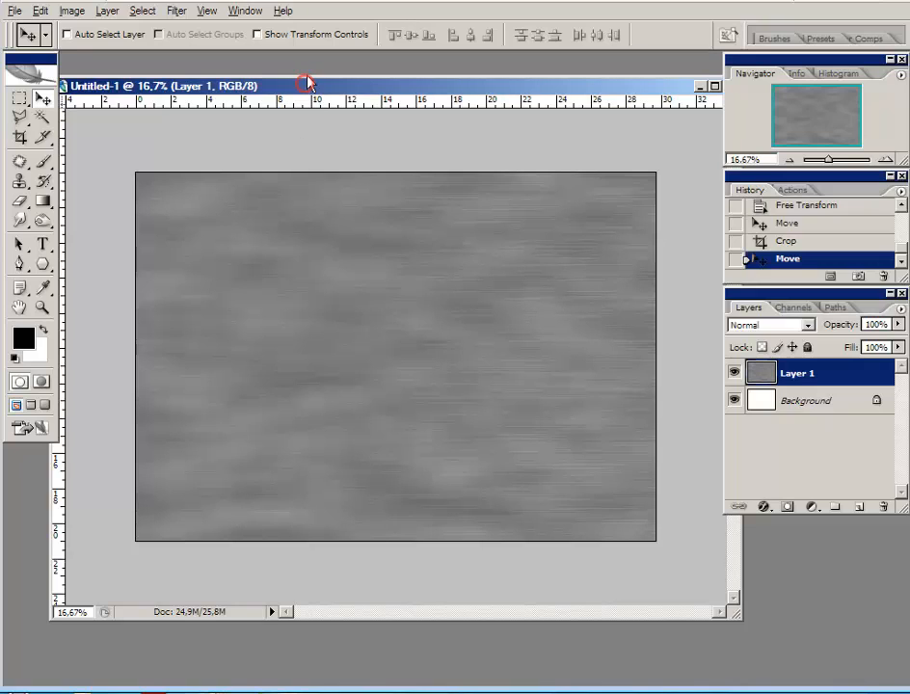
Step: Colorize Layer 1 with Hue/Saturation using hue 47, saturation 33 and lightness -19
drag(305, 83, 307, 71)
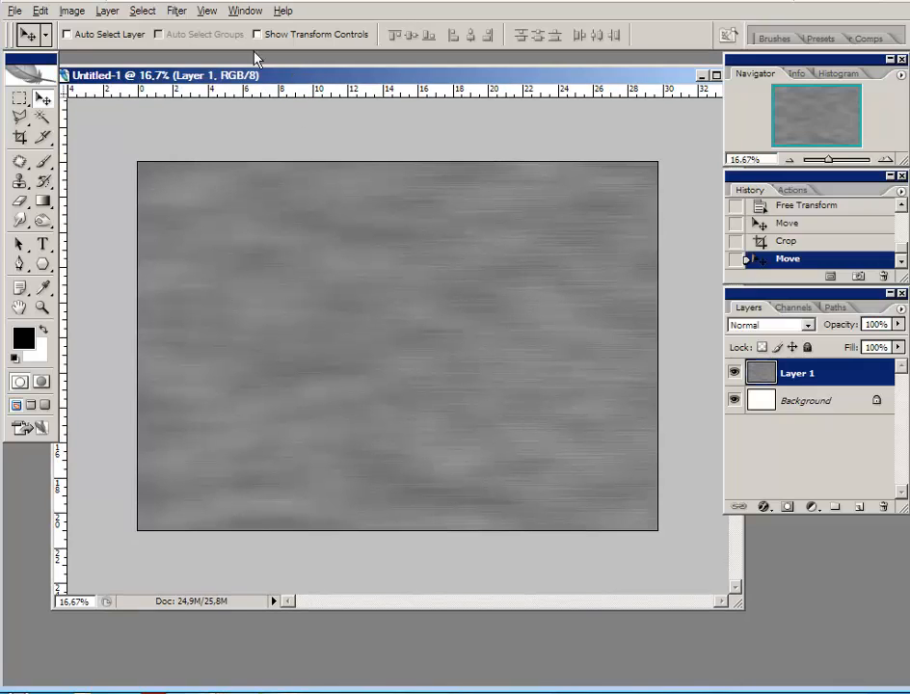
click(72, 11)
mouse_move(79, 55)
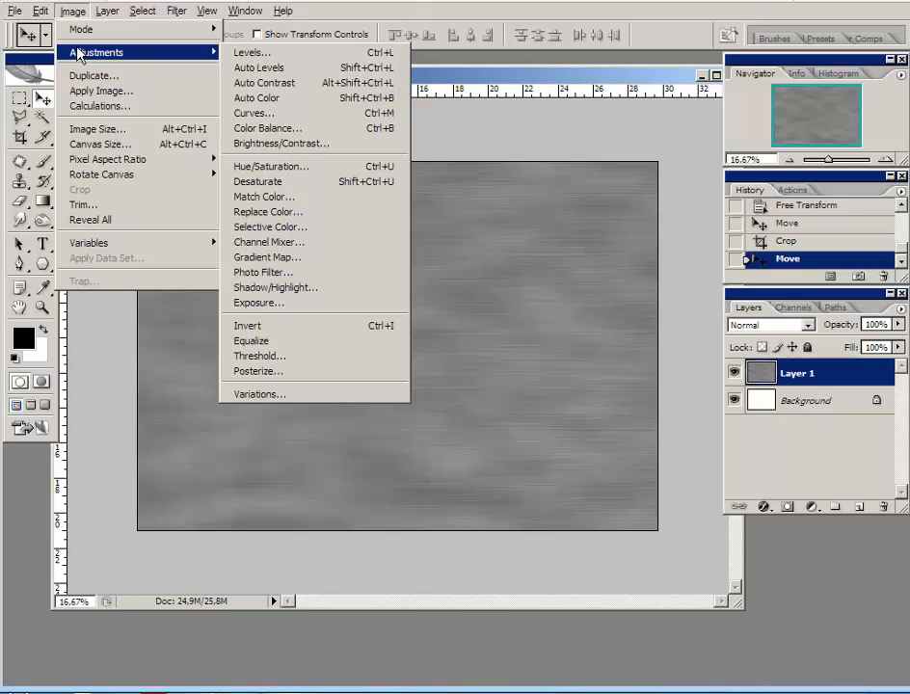
click(301, 174)
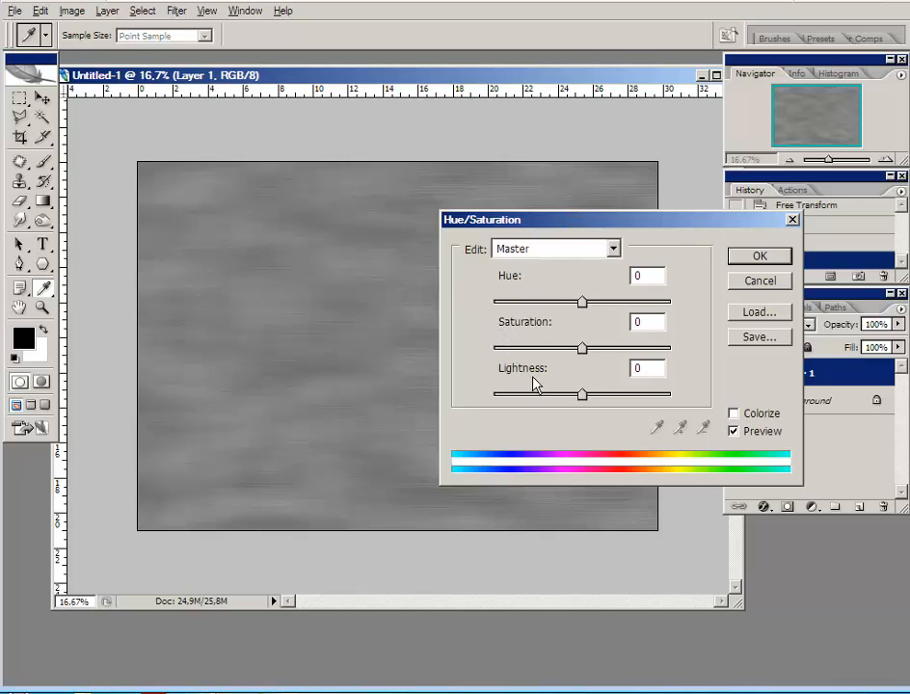
drag(573, 222, 611, 363)
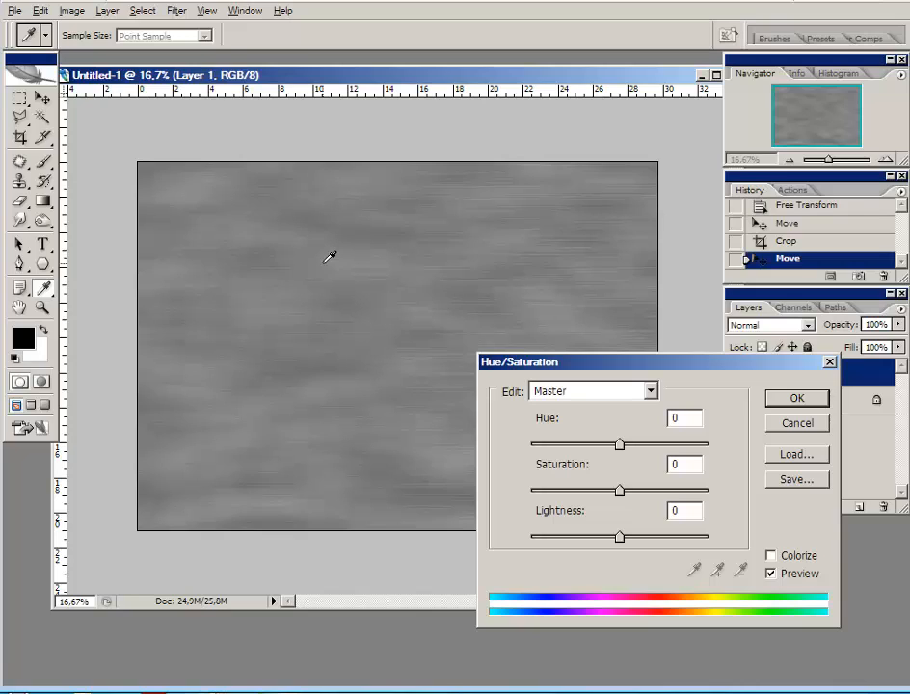
click(772, 558)
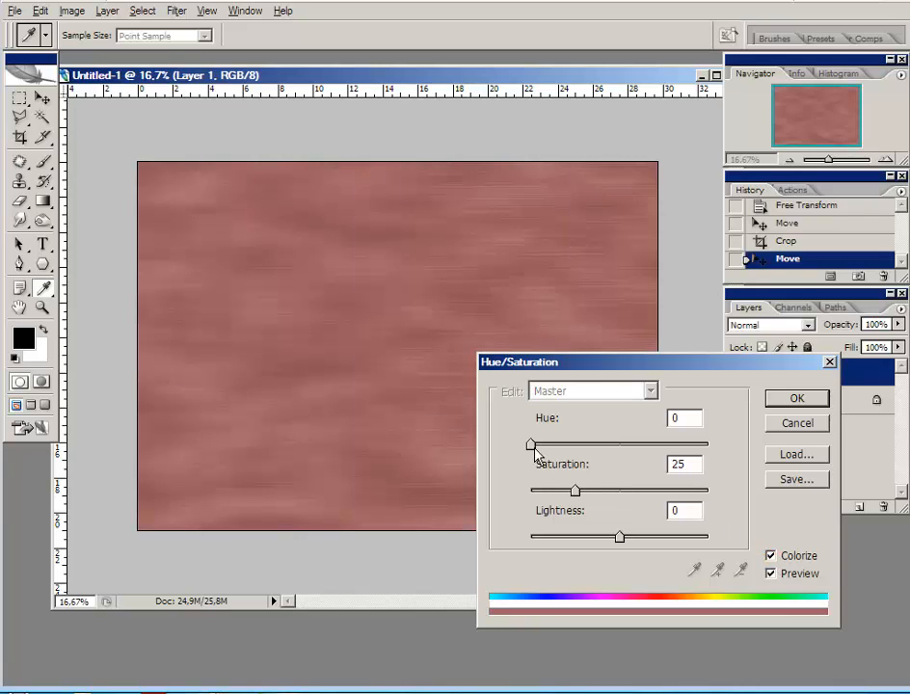
drag(532, 447, 589, 494)
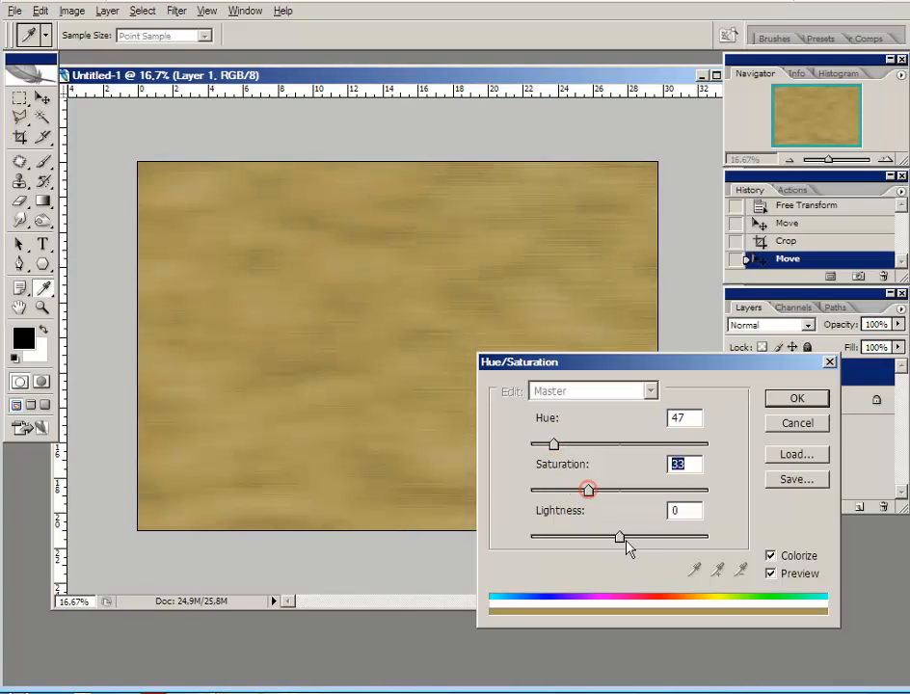
drag(620, 537, 603, 545)
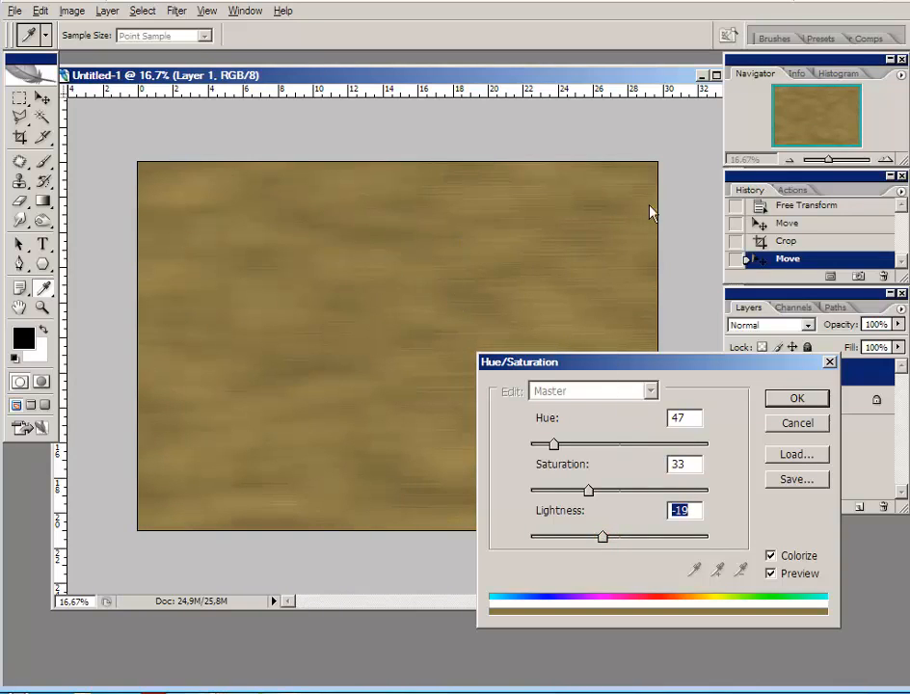
drag(601, 363, 655, 204)
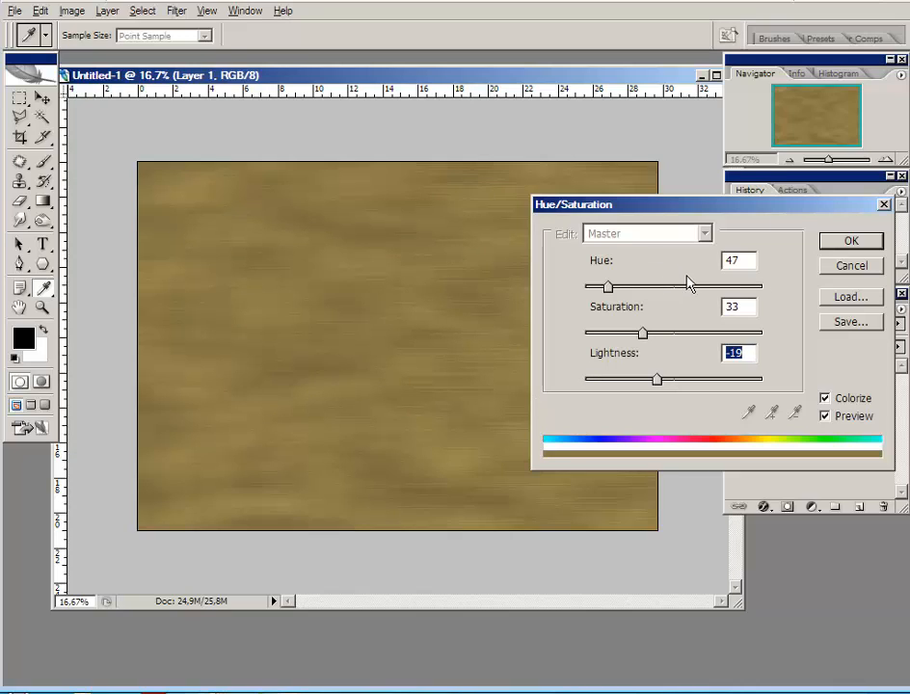
click(851, 242)
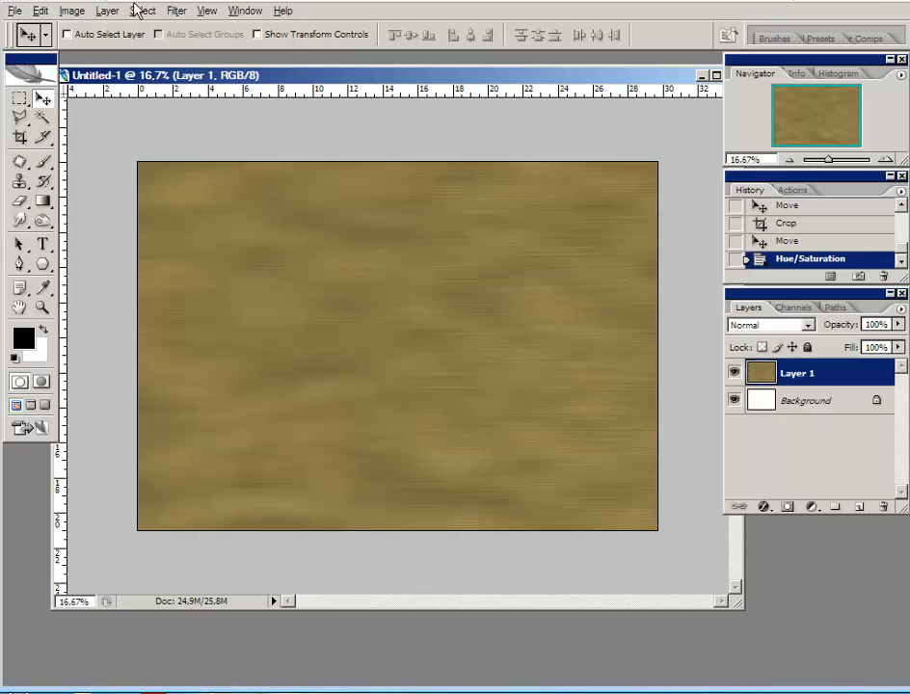
Step: Add a horizontal guide at 4 cm across the canvas
drag(281, 76, 249, 232)
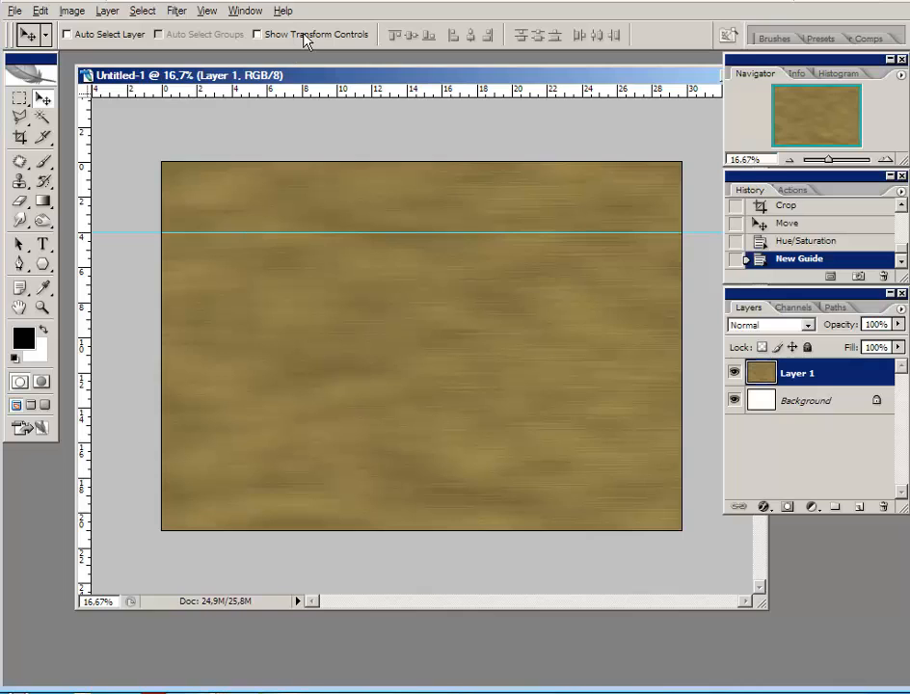
click(798, 243)
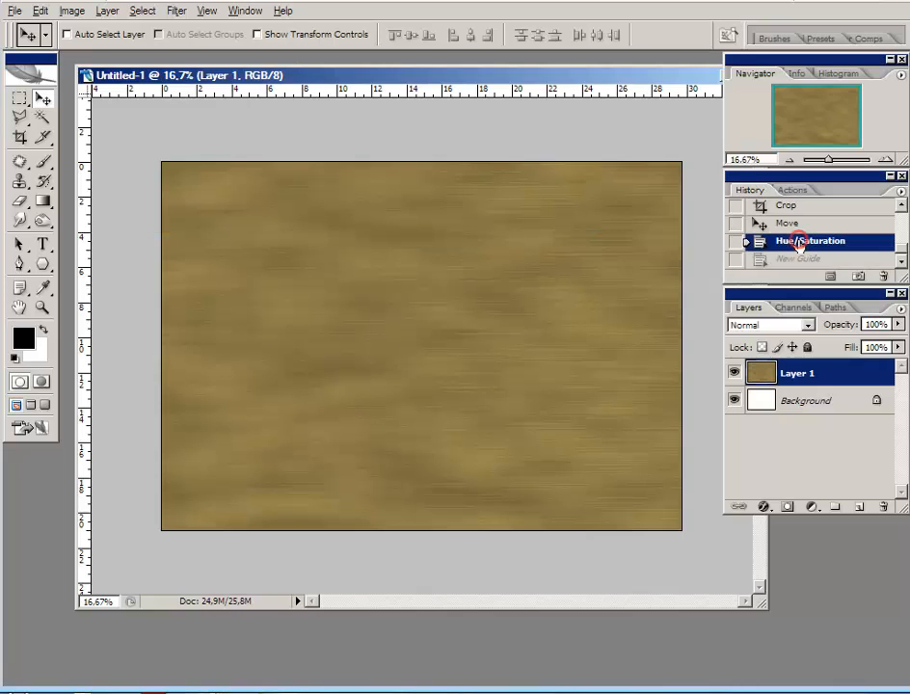
click(207, 11)
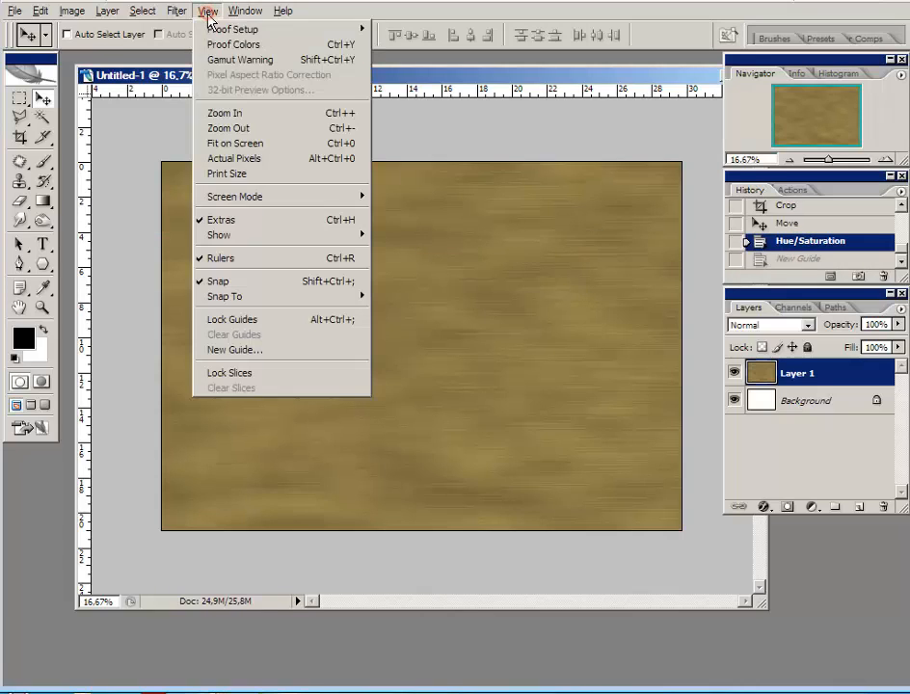
click(233, 350)
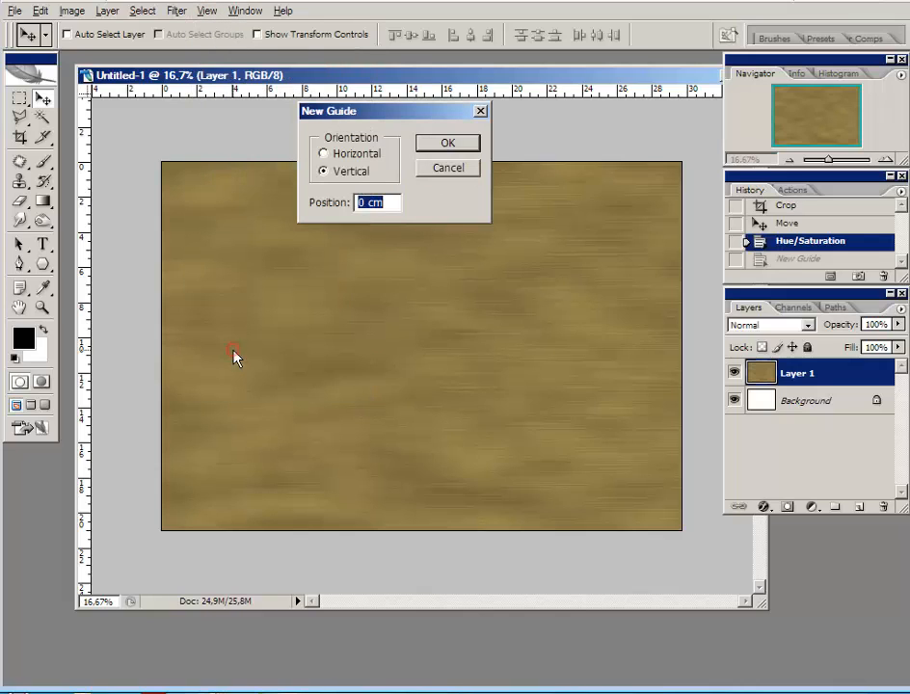
double_click(359, 203)
click(324, 154)
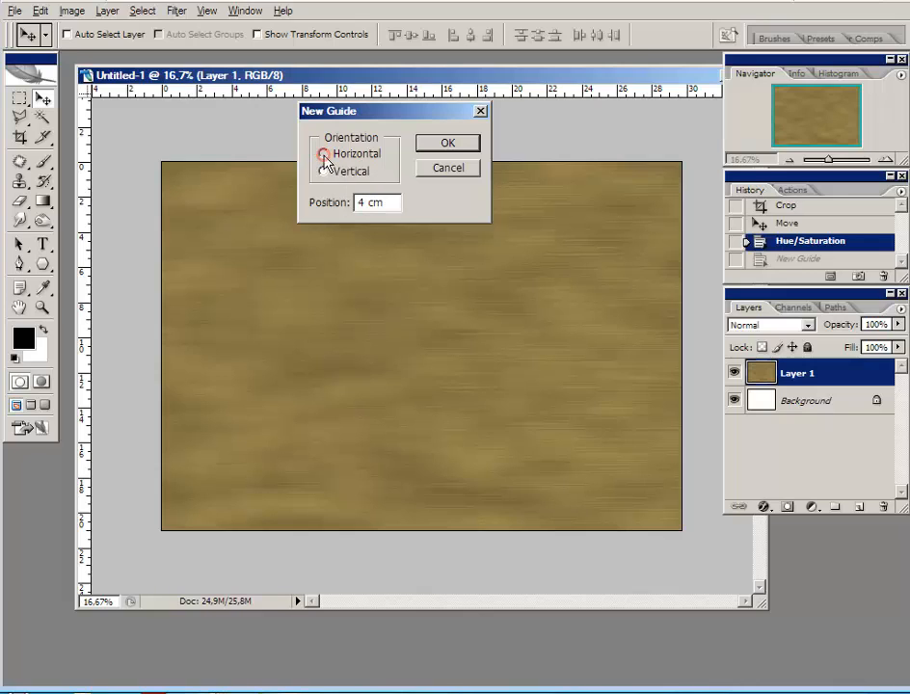
click(457, 146)
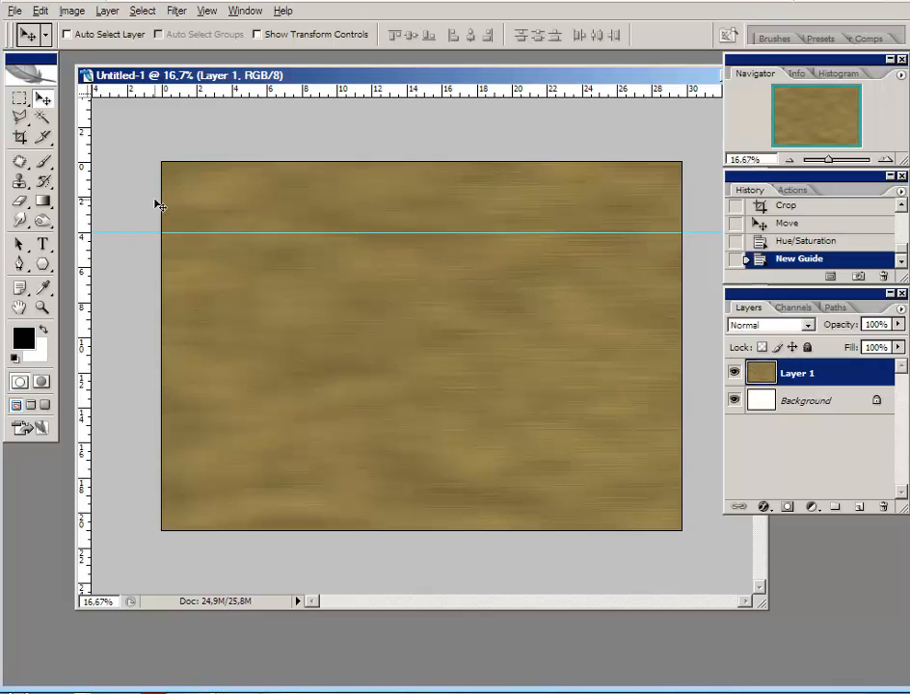
Step: Select the full-width strip of Layer 1 above the guide and copy it to a new layer
click(19, 98)
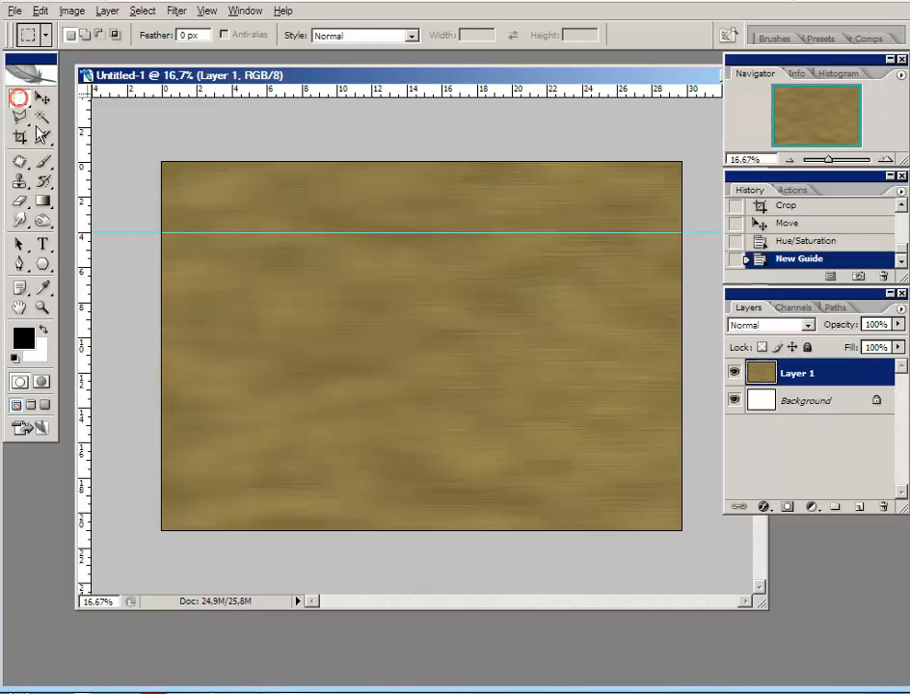
drag(160, 163, 193, 187)
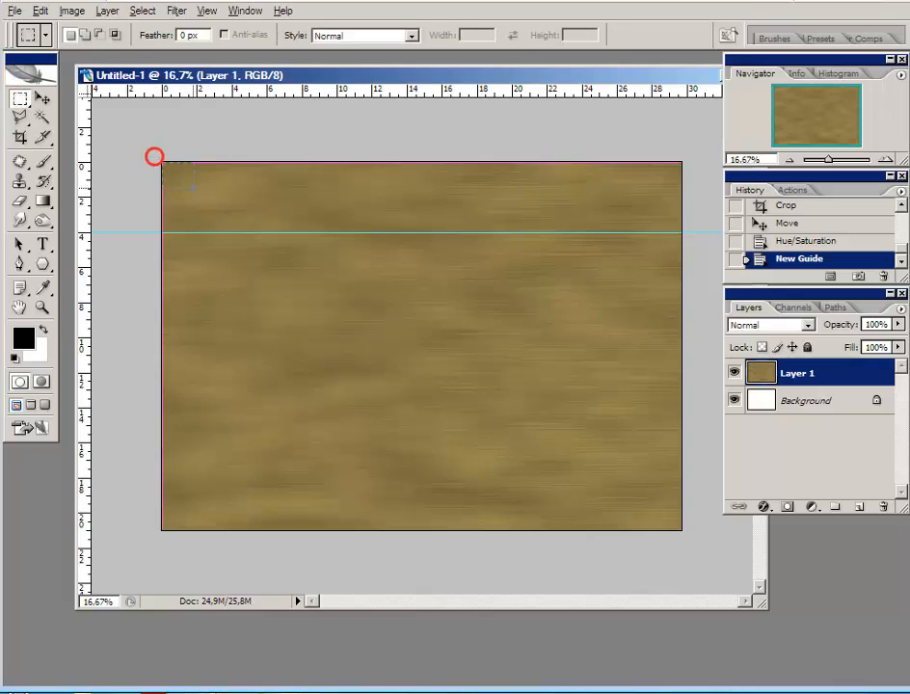
drag(566, 258, 717, 229)
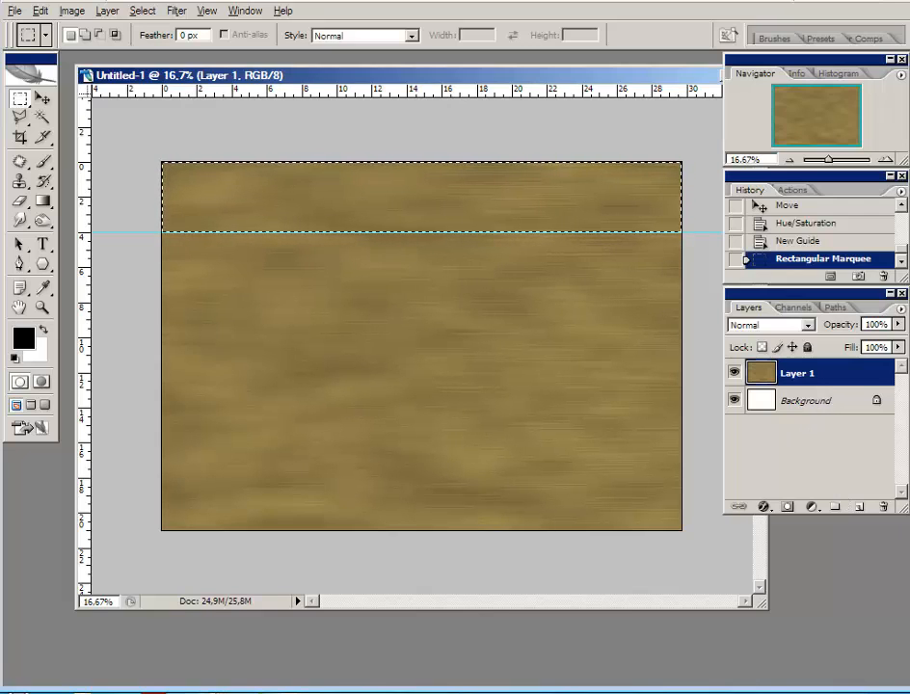
key(ctrl+j)
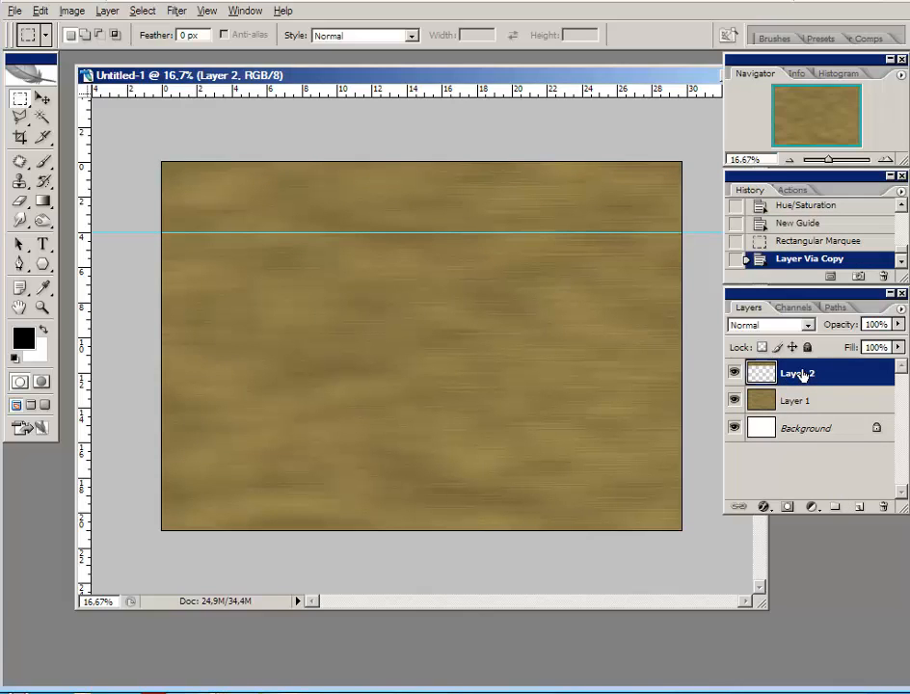
Step: Hide Layer 1 and remove the horizontal guide from the canvas
click(734, 402)
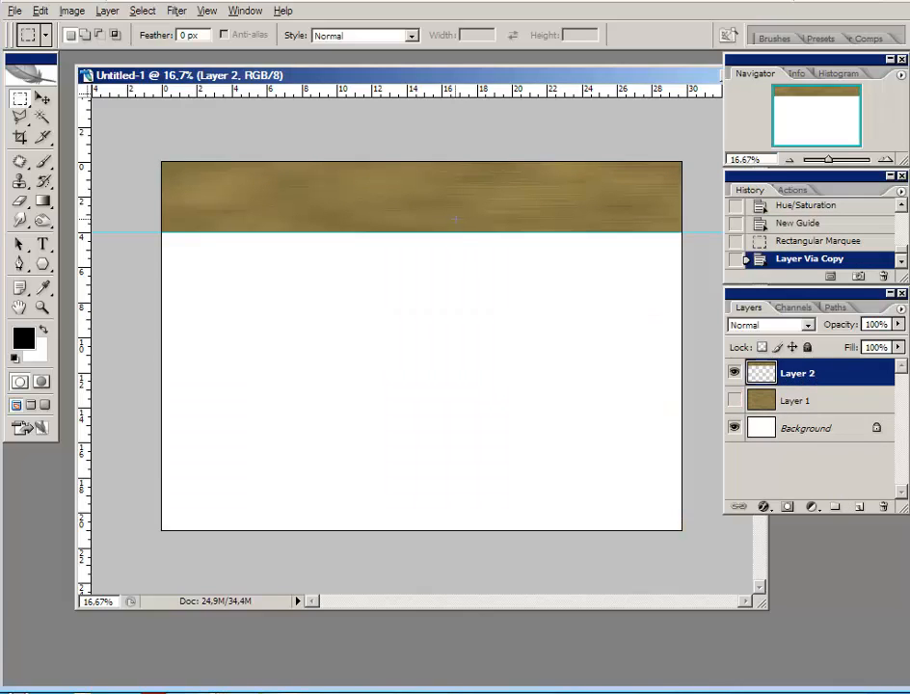
click(42, 98)
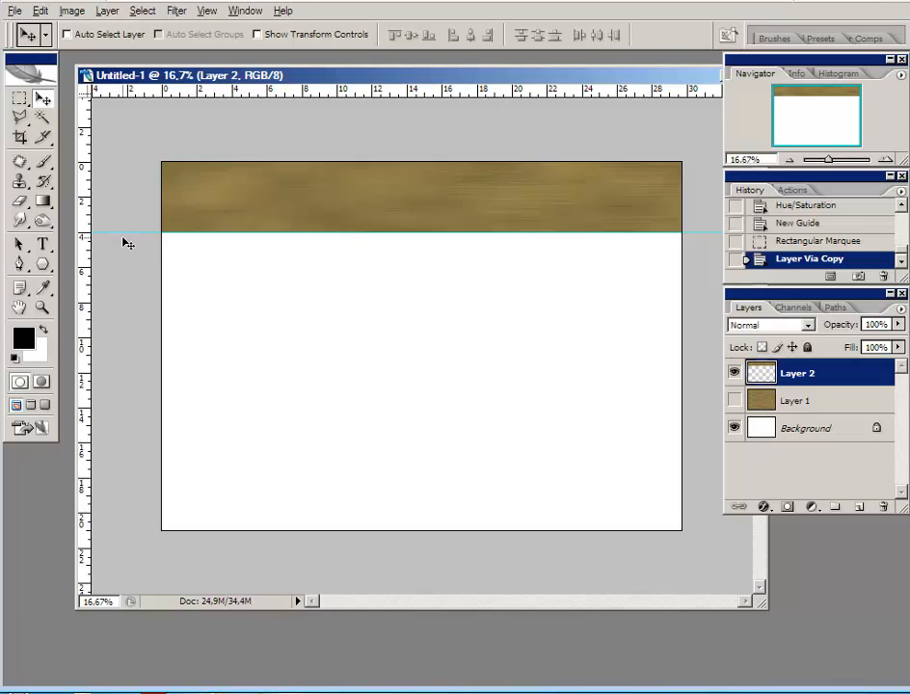
drag(122, 232, 190, 77)
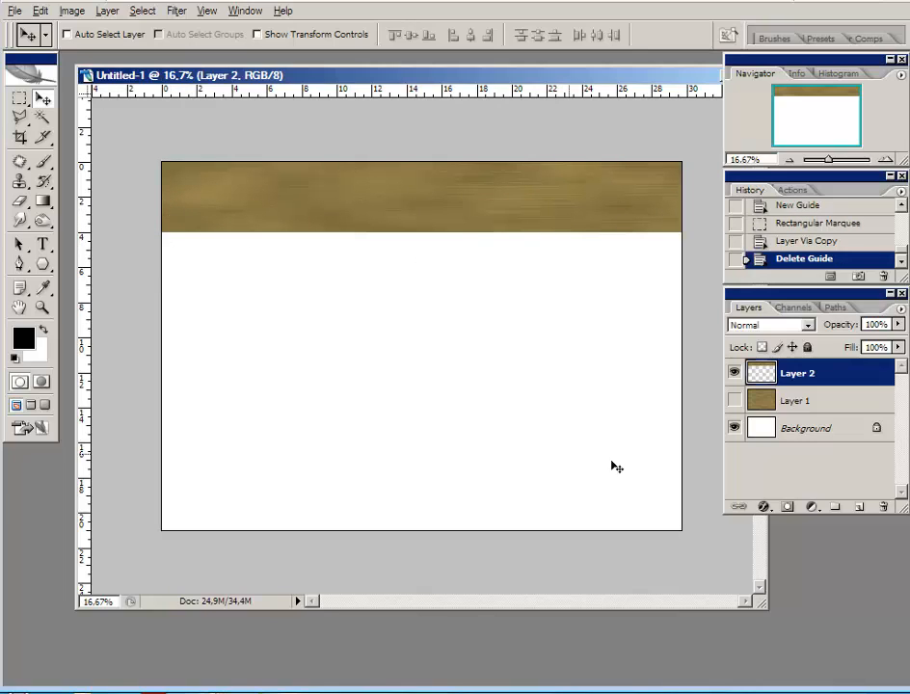
Step: Compare the full texture with the copied strip by switching layer visibility, ending with Layer 2 active and Layer 1 hidden
click(736, 401)
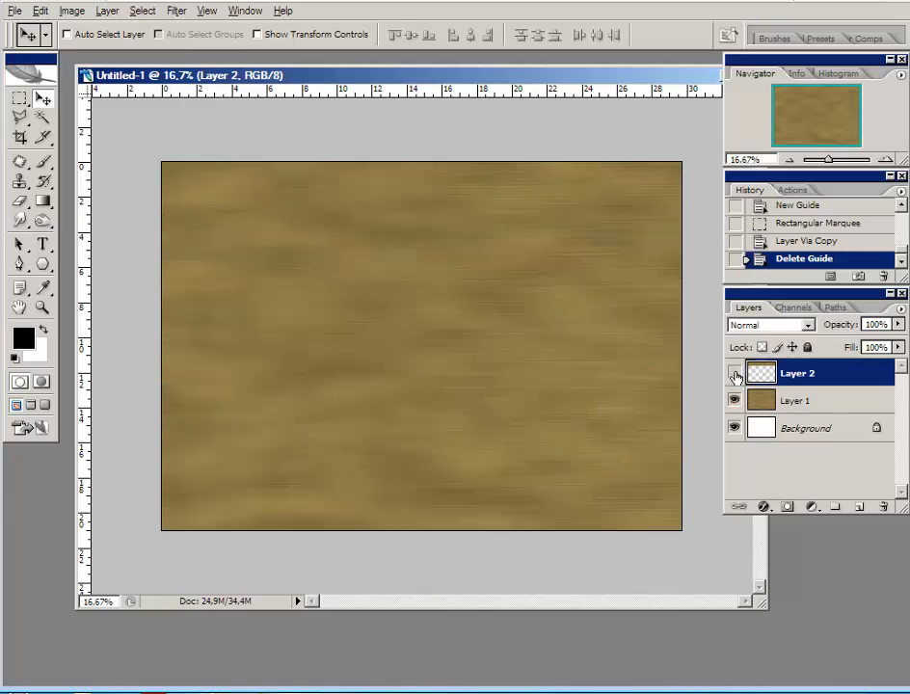
click(736, 373)
click(819, 399)
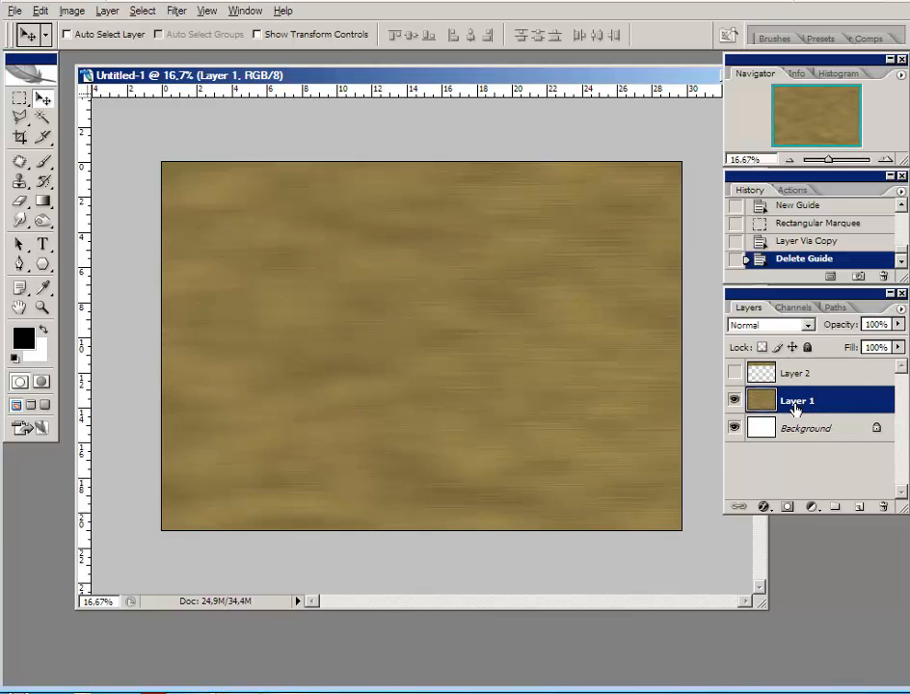
click(734, 400)
click(801, 373)
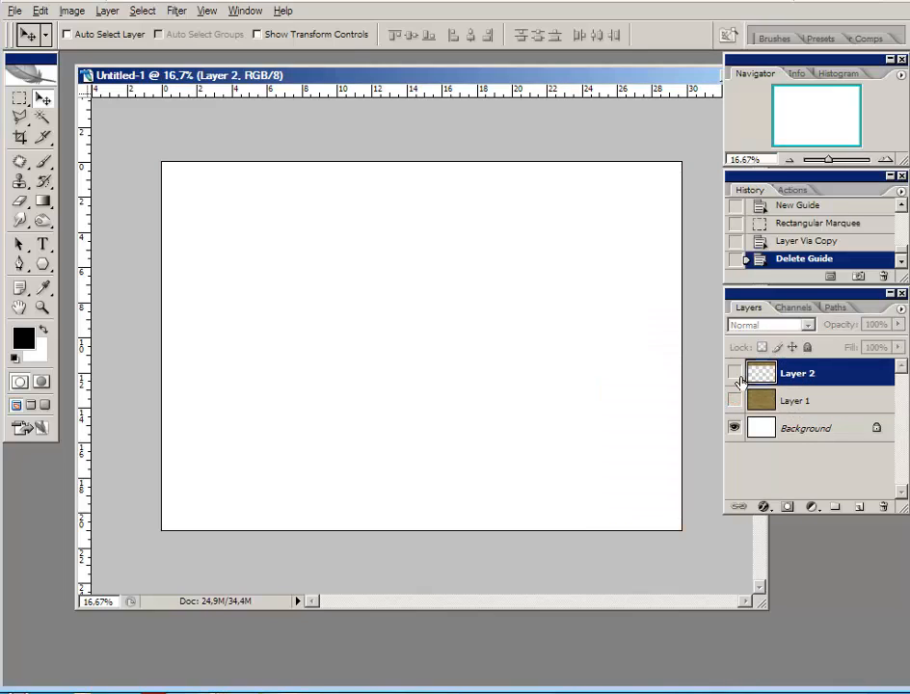
click(735, 372)
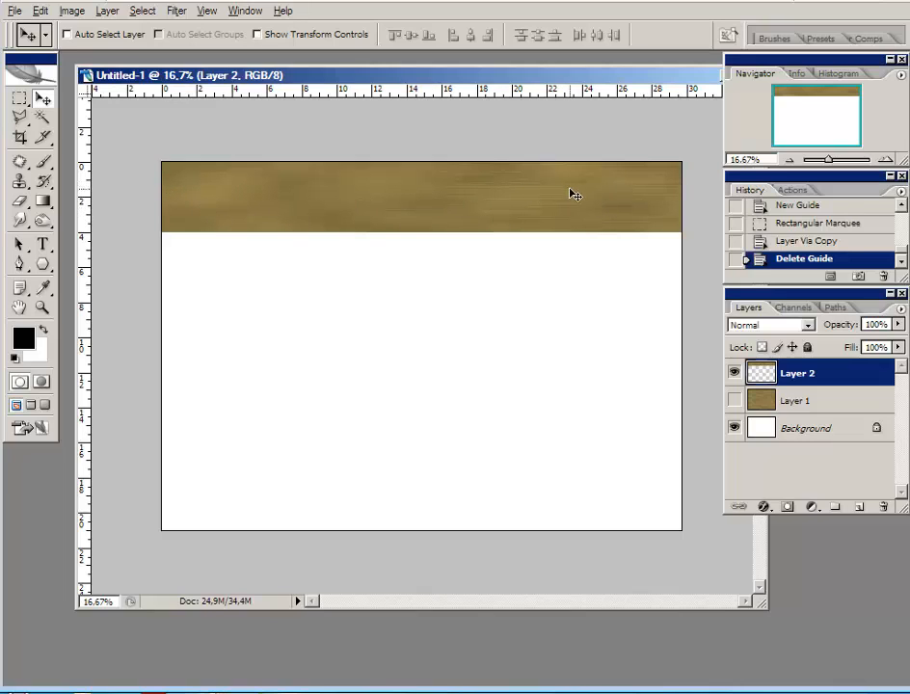
Step: Rename Layer 2, which holds the wood strip along the canvas's upper edge, as cima
click(885, 160)
click(886, 161)
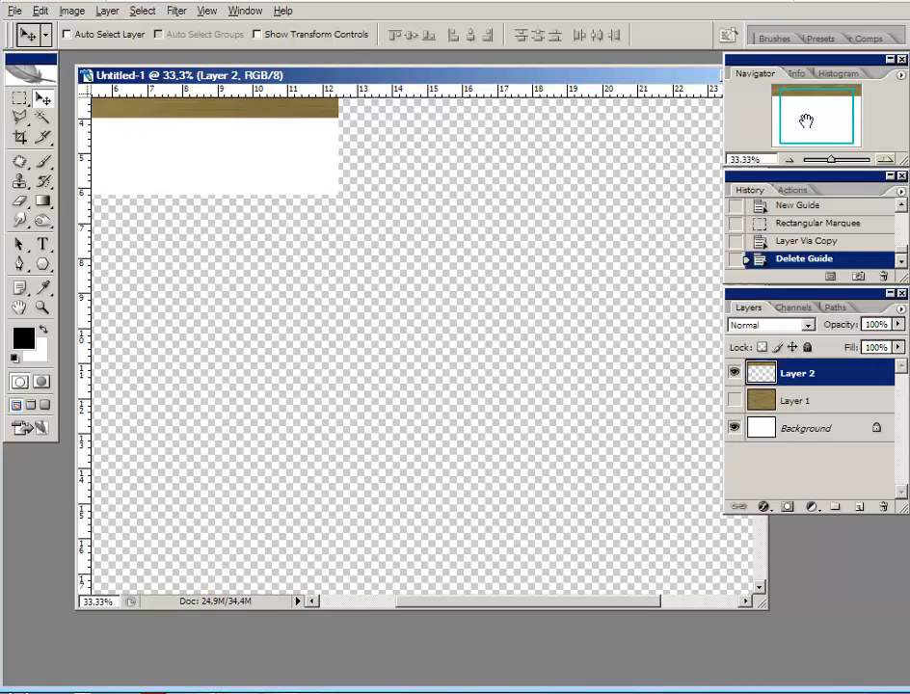
drag(806, 121, 805, 90)
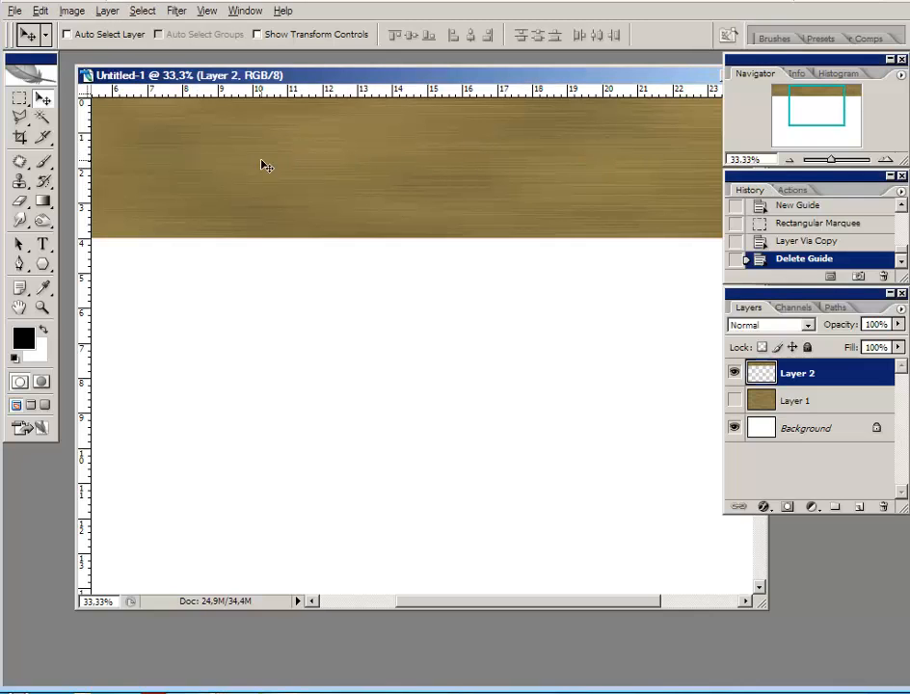
click(790, 160)
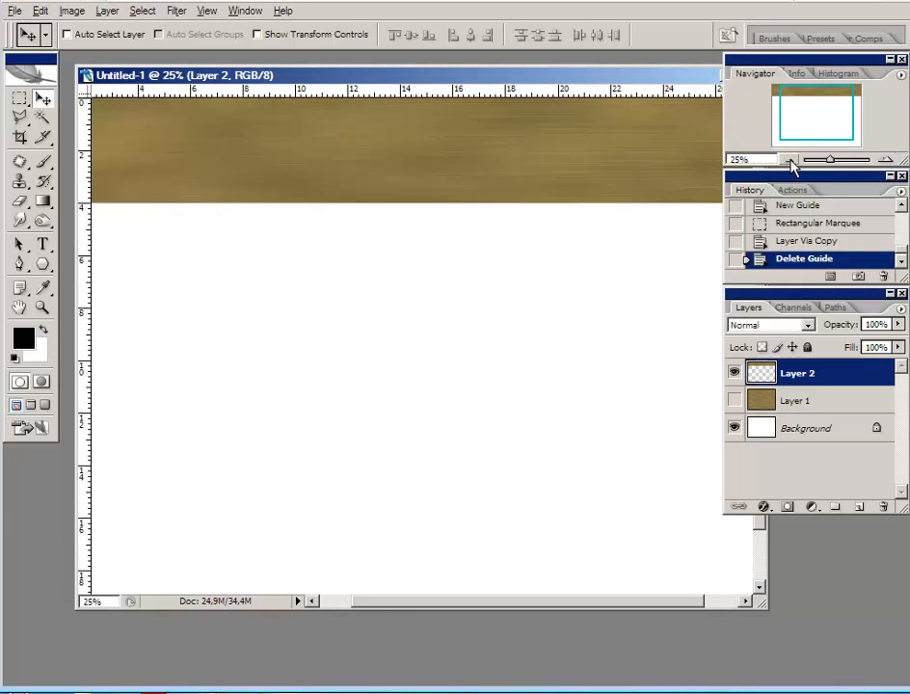
click(789, 160)
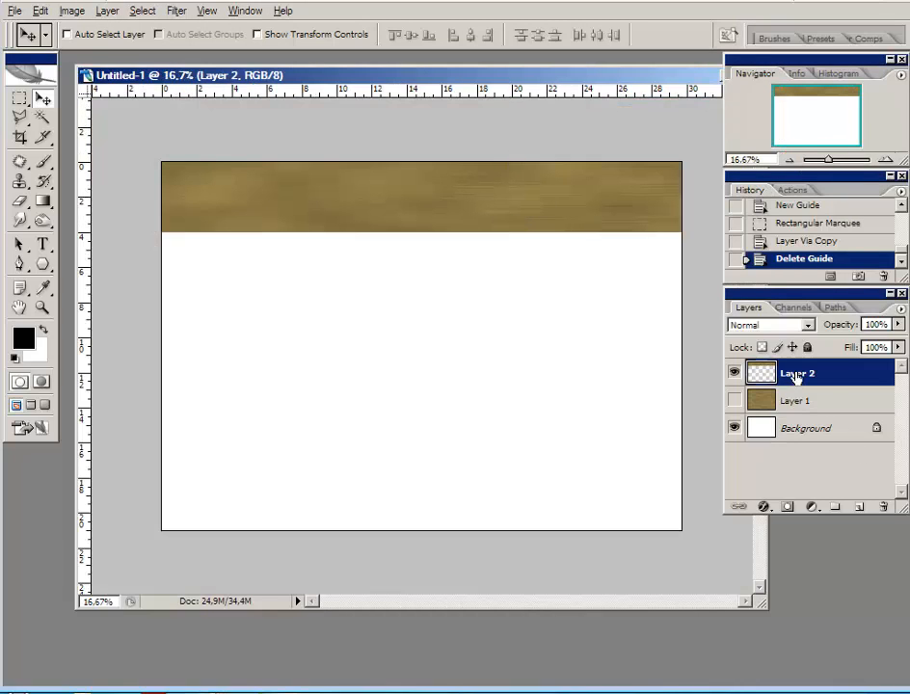
text(cima)
click(859, 372)
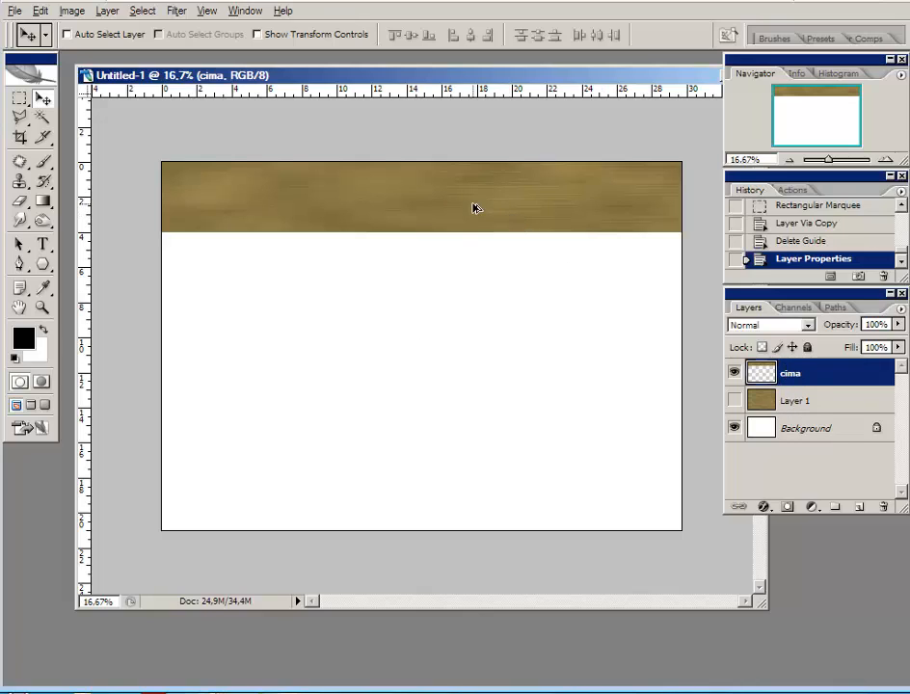
Step: Duplicate the cima strip lower on the canvas, rename the copy Esq and place it below cima in the layer order
drag(469, 205, 474, 366)
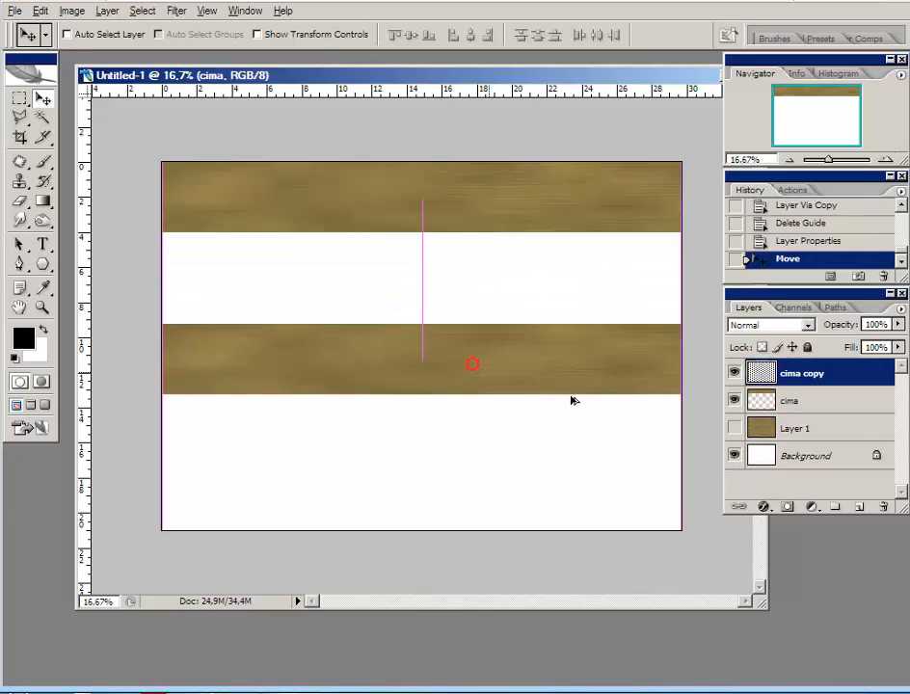
double_click(801, 374)
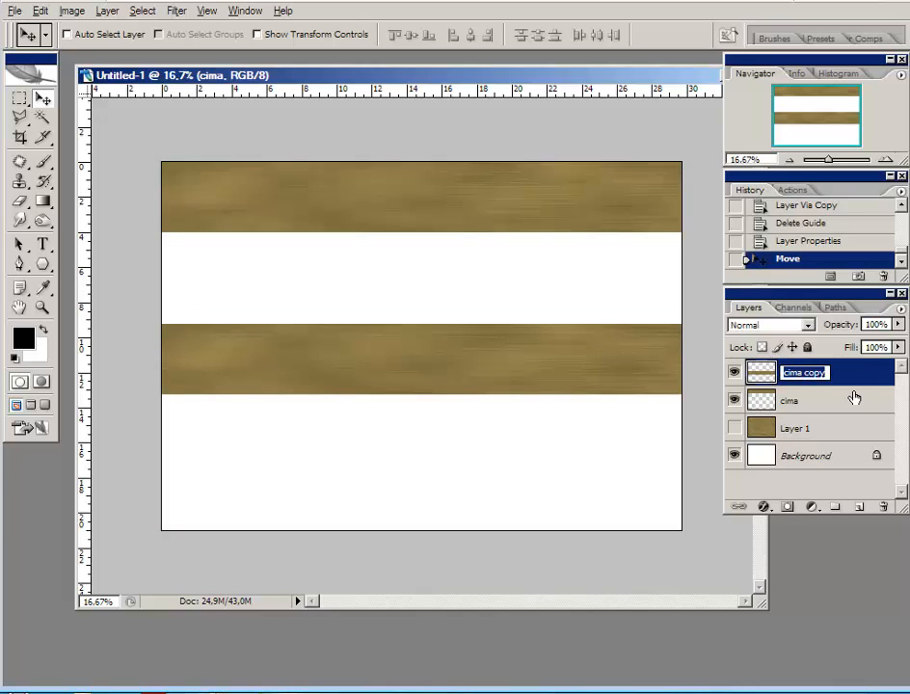
text(E)
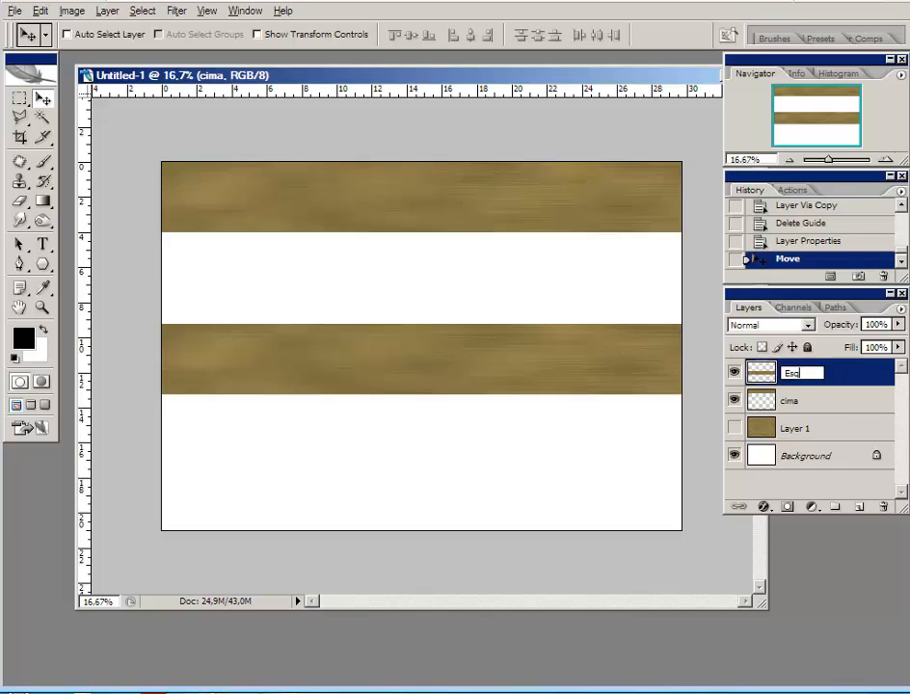
text(sq)
click(845, 375)
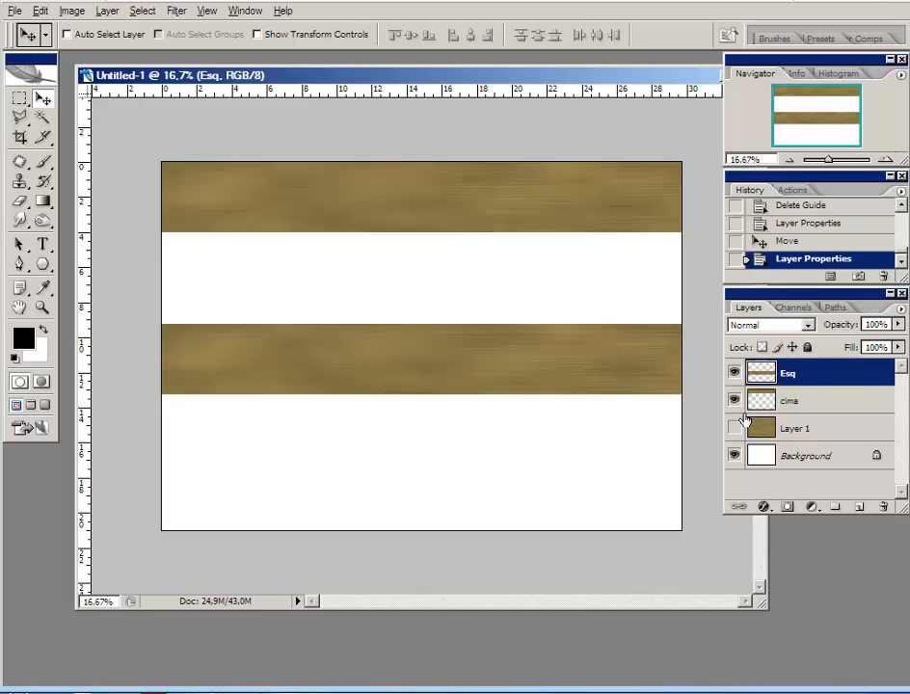
drag(793, 378, 796, 412)
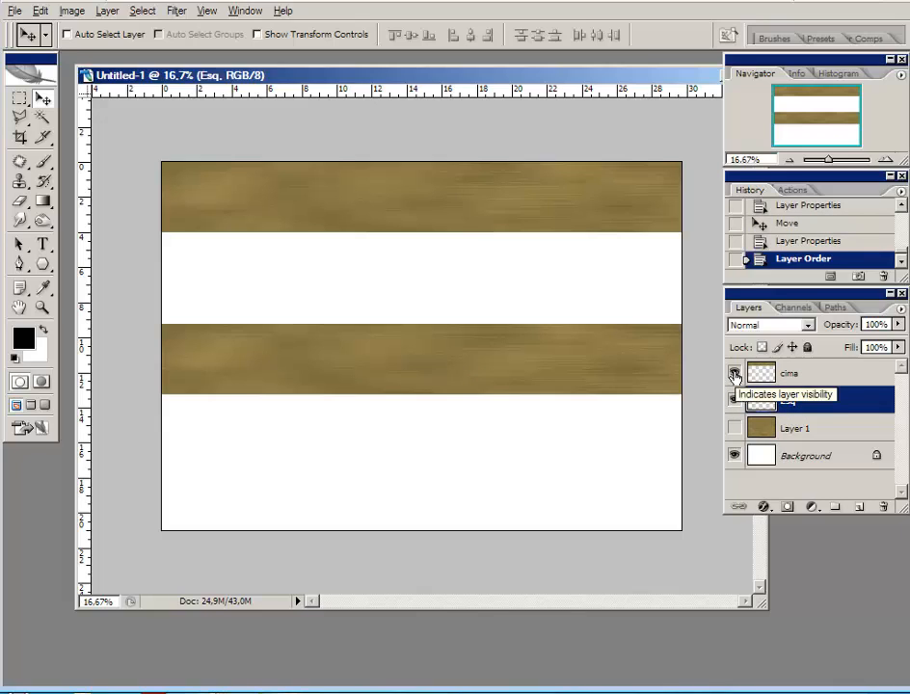
Step: Hide the cima layer and rotate the Esq strip 90° clockwise so it stands near the middle of the canvas
click(734, 373)
mouse_move(372, 357)
mouse_down()
mouse_move(368, 343)
mouse_move(385, 318)
mouse_move(382, 363)
mouse_move(378, 337)
mouse_up()
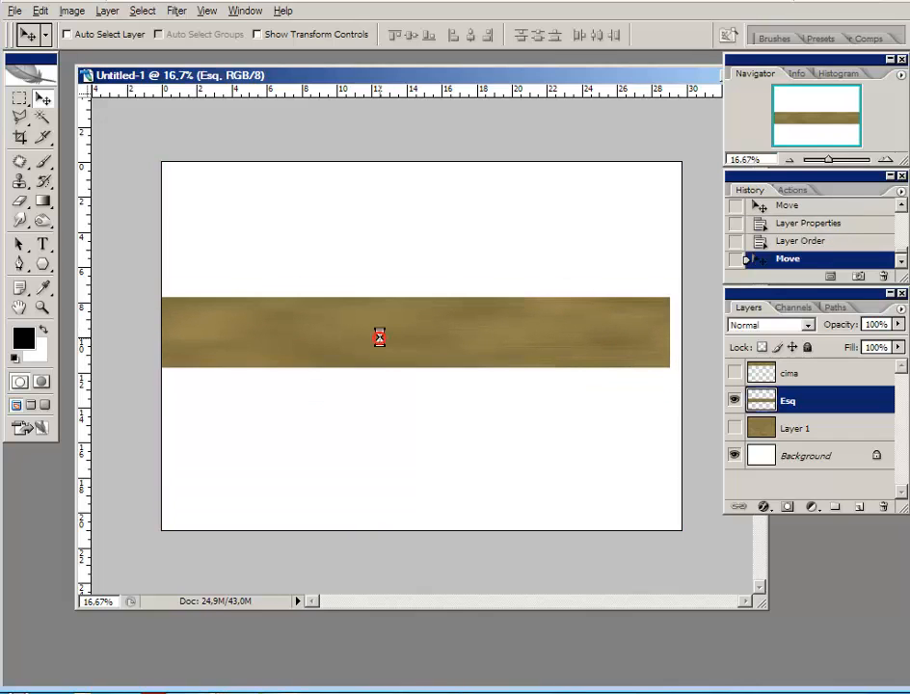
click(42, 12)
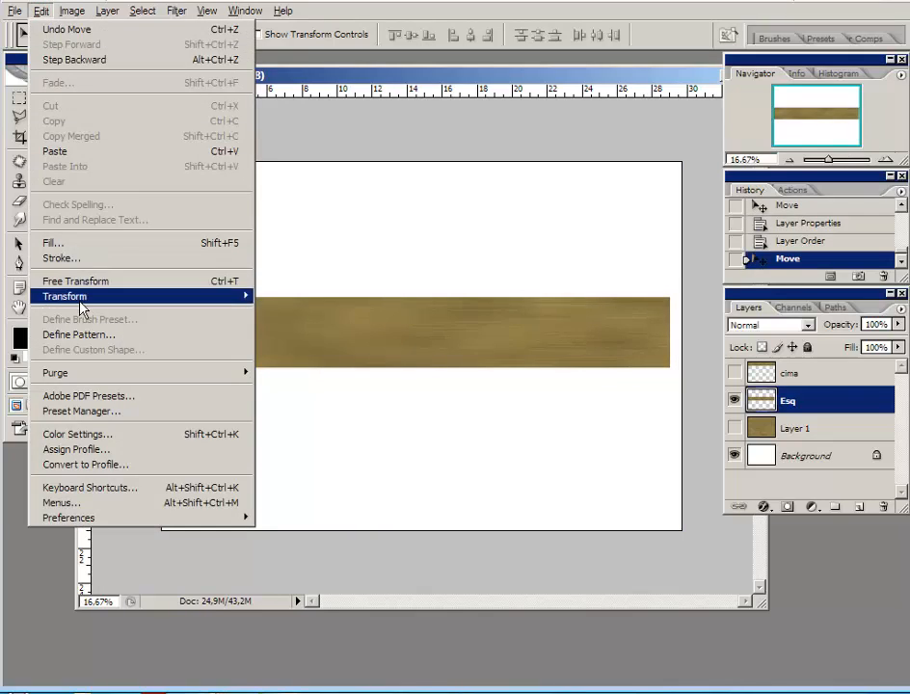
mouse_move(85, 301)
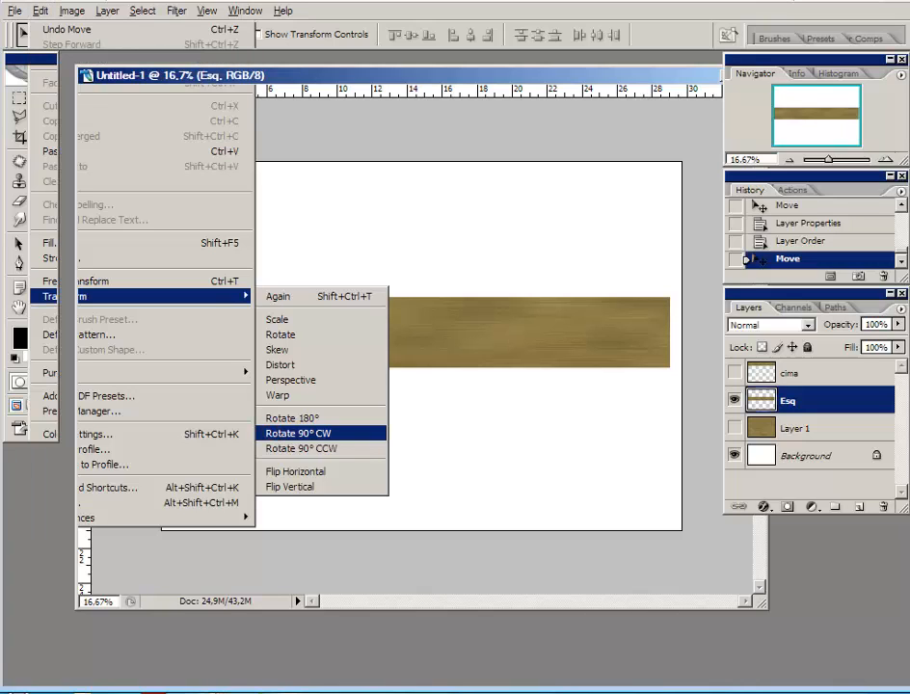
click(274, 434)
drag(405, 287, 407, 258)
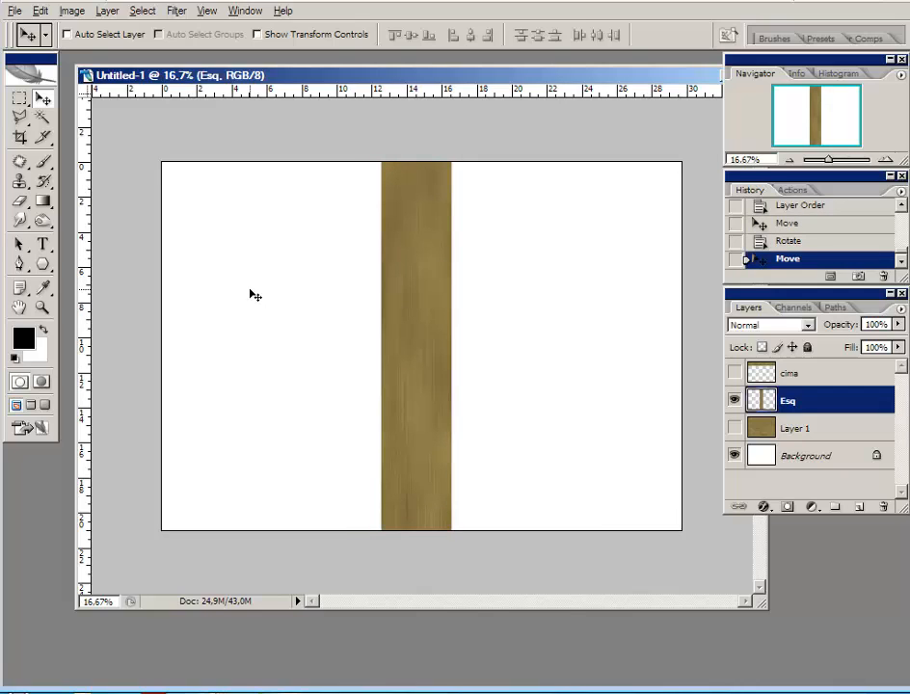
Step: Reposition the vertical Esq strip with Free Transform to X 1670.5 px, Y 1301.5 px, overhanging the canvas at both ends
key(ctrl+t)
mouse_move(421, 245)
mouse_down()
mouse_move(422, 274)
mouse_move(423, 263)
mouse_up()
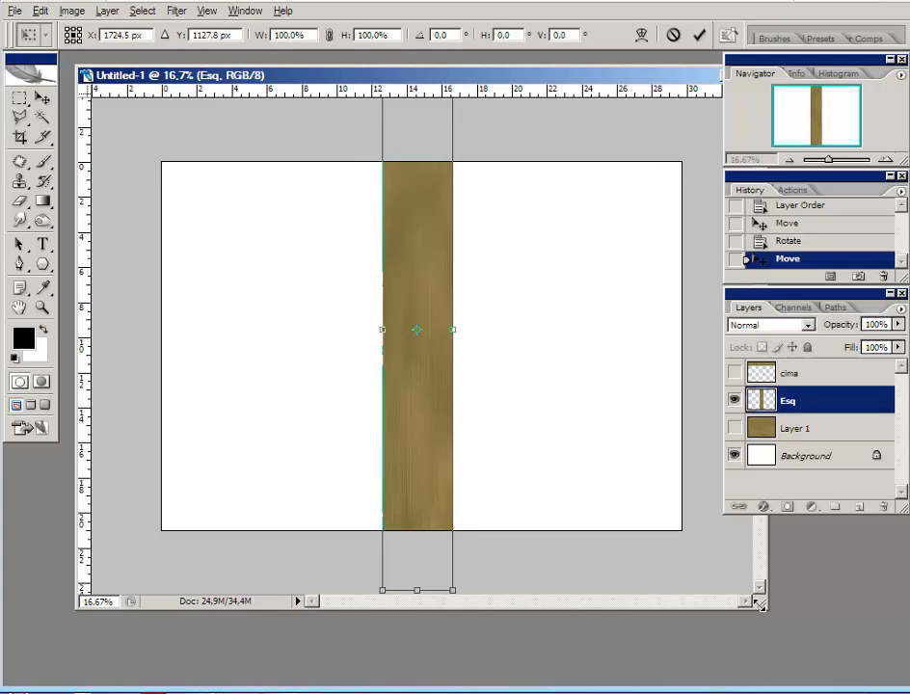
drag(759, 605, 801, 682)
drag(449, 292, 440, 315)
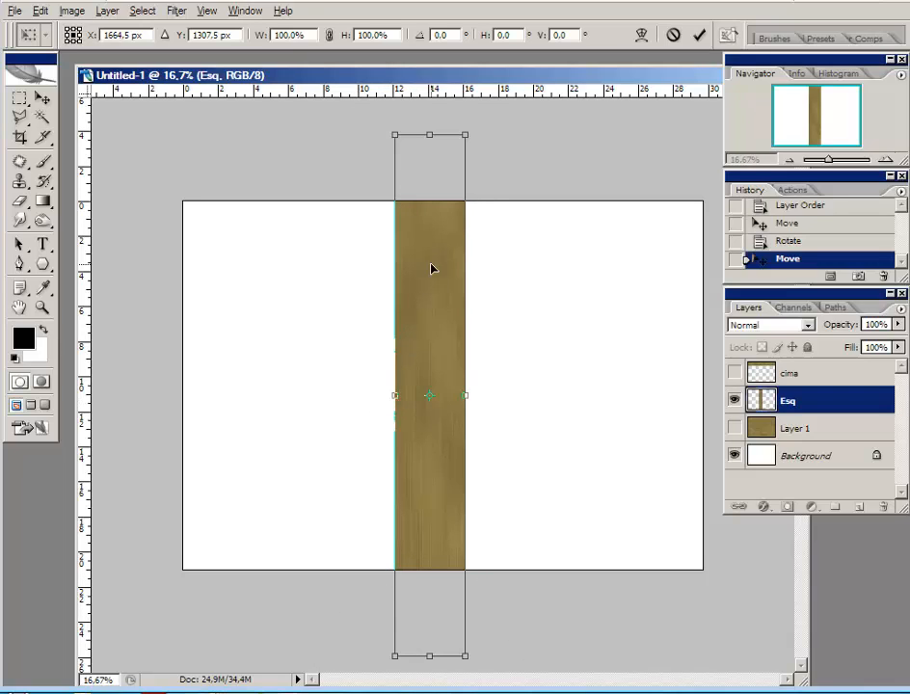
mouse_move(431, 269)
mouse_down()
mouse_move(433, 369)
mouse_move(430, 156)
mouse_move(431, 280)
mouse_move(432, 265)
mouse_up()
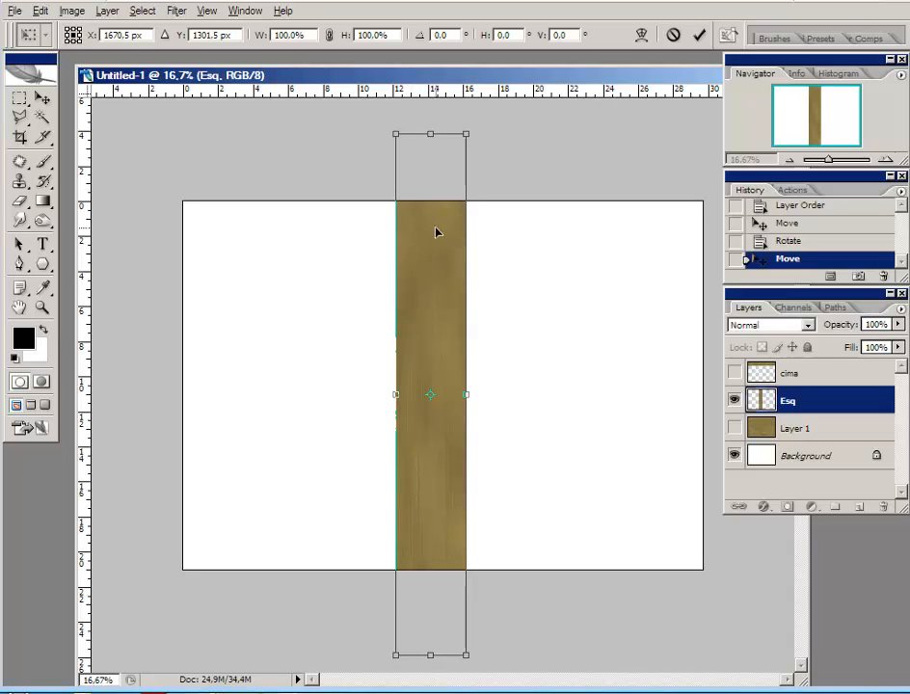
click(700, 36)
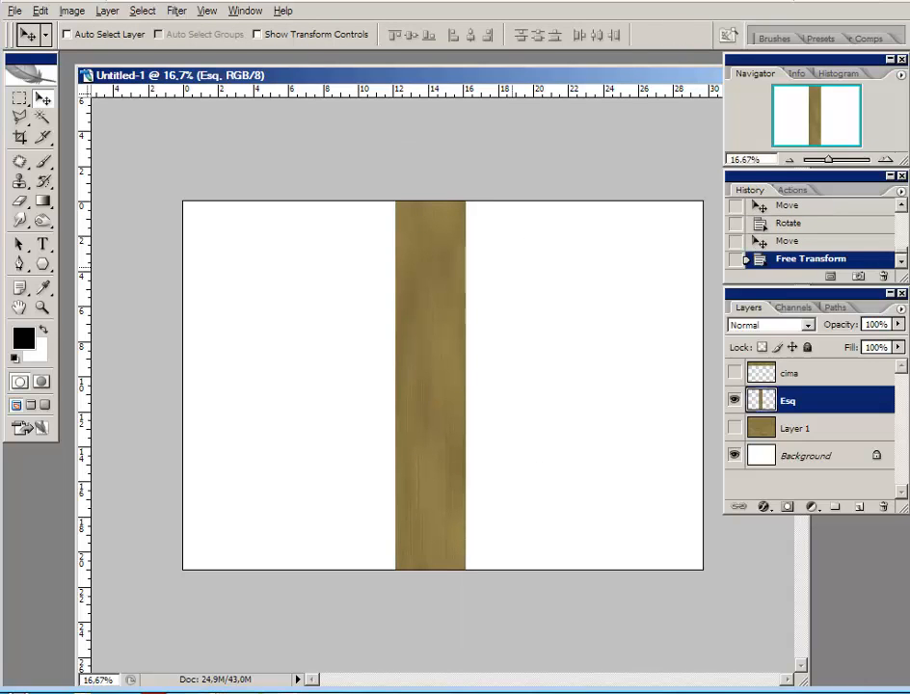
Step: Crop the image to the exact canvas bounds to trim off the overhanging ends of the Esq strip
click(20, 137)
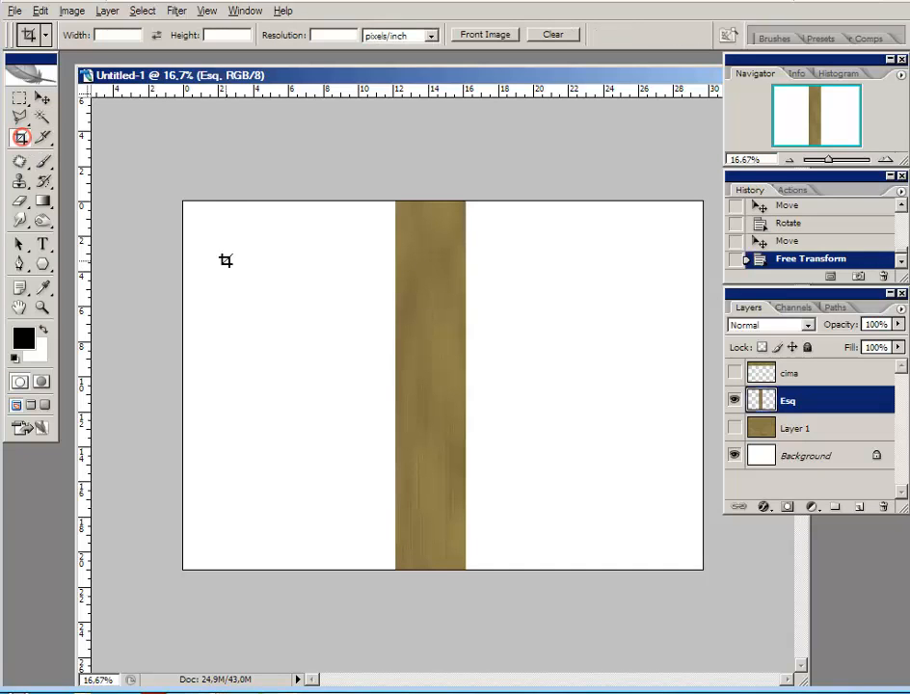
drag(186, 197, 712, 573)
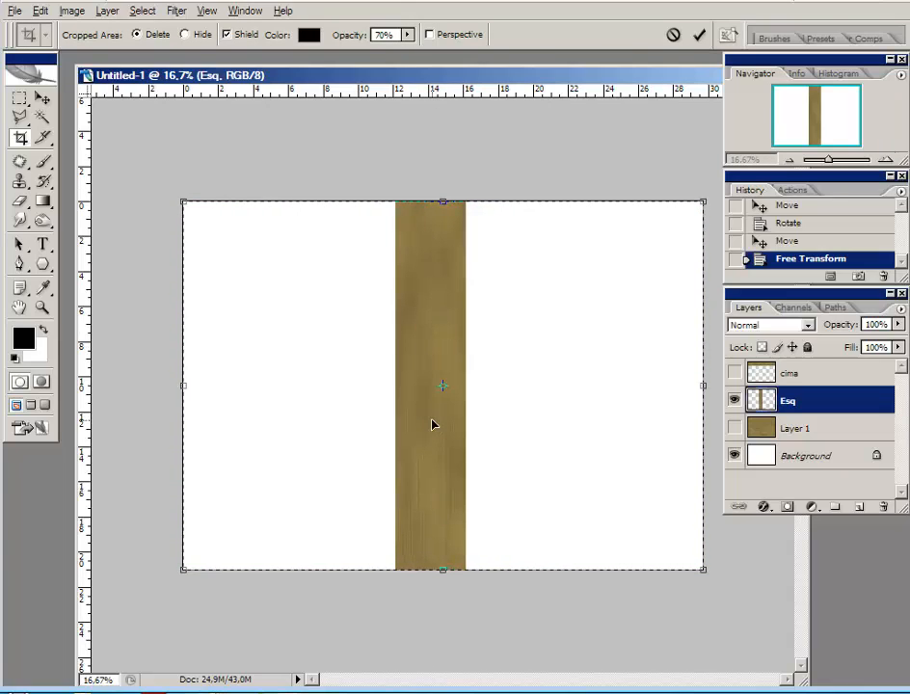
click(700, 36)
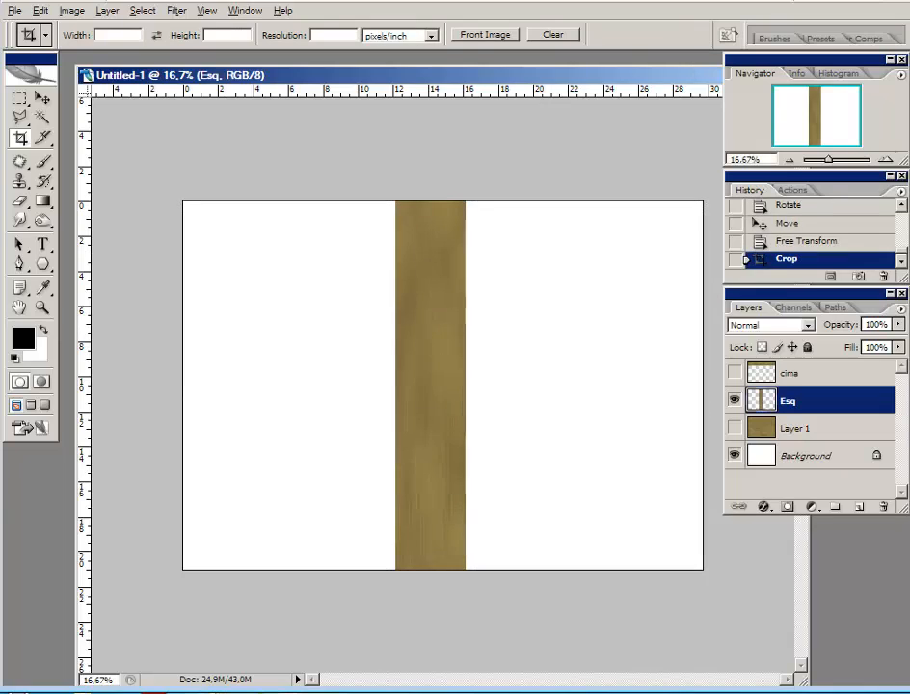
Step: Move the Esq strip flush against the canvas's left edge and show the cima layer again
click(38, 97)
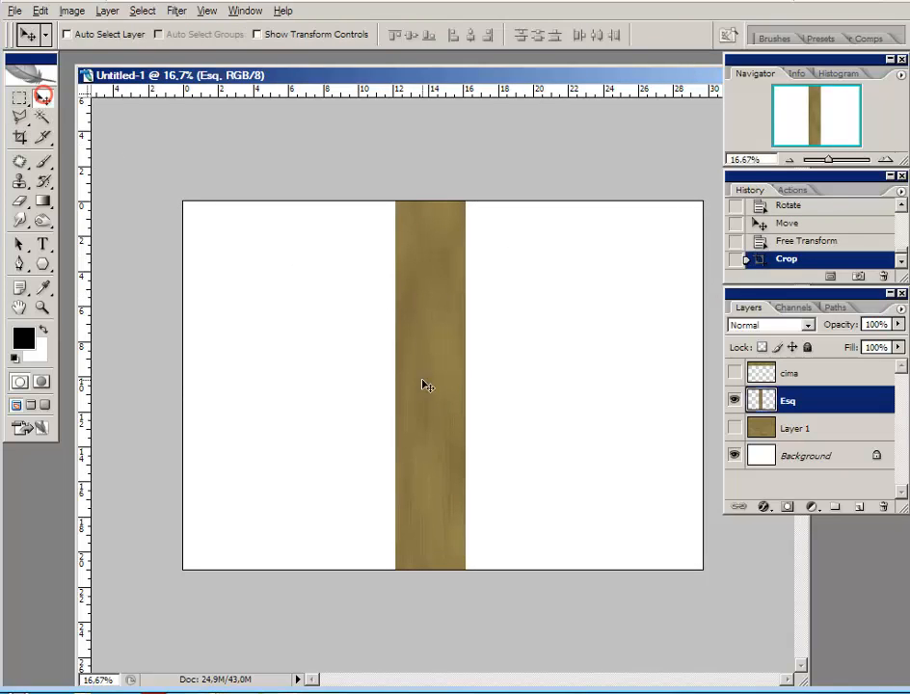
drag(435, 378, 219, 373)
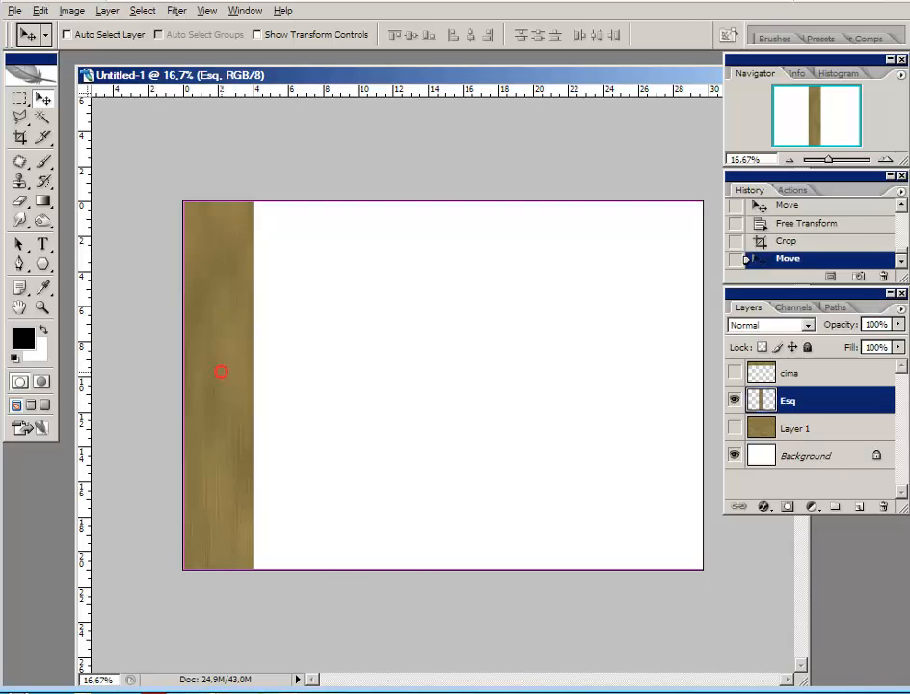
click(733, 373)
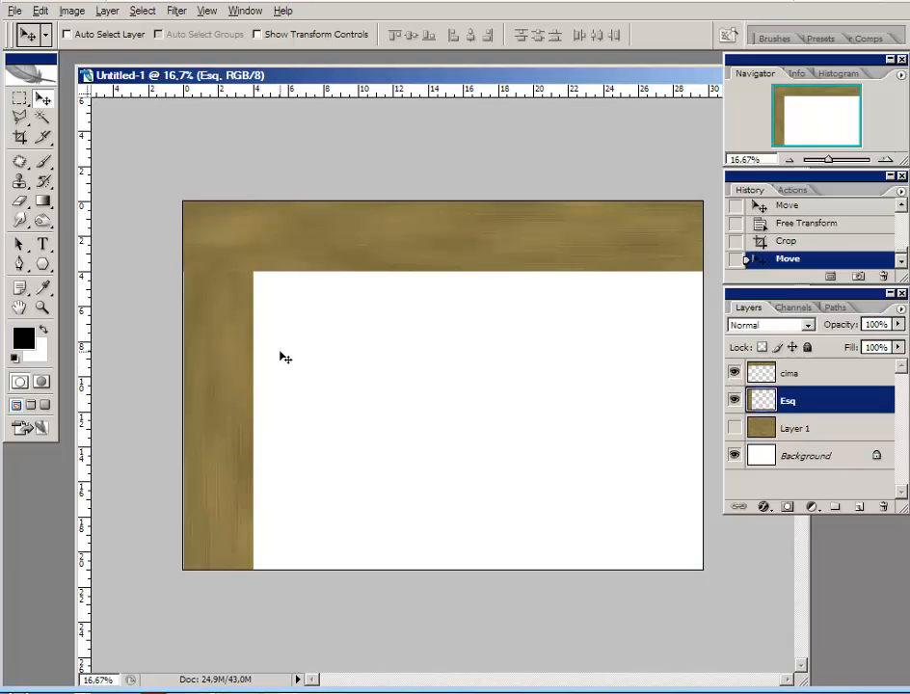
Step: Hide Esq and apply a Perspective transform to the cima strip, narrowing its lower edge so both ends slant at 45°
click(735, 403)
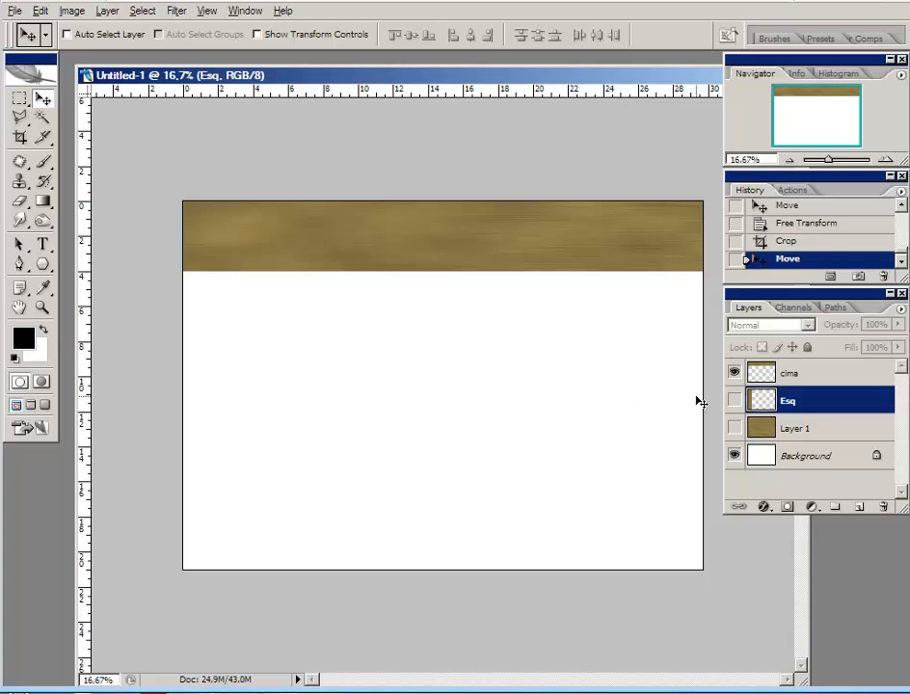
click(807, 372)
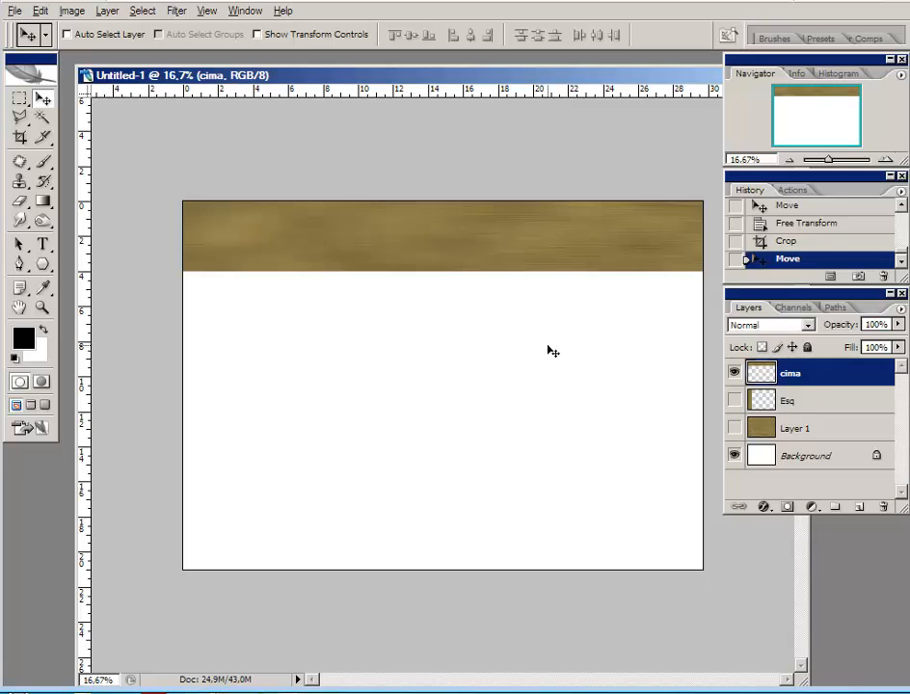
key(ctrl+t)
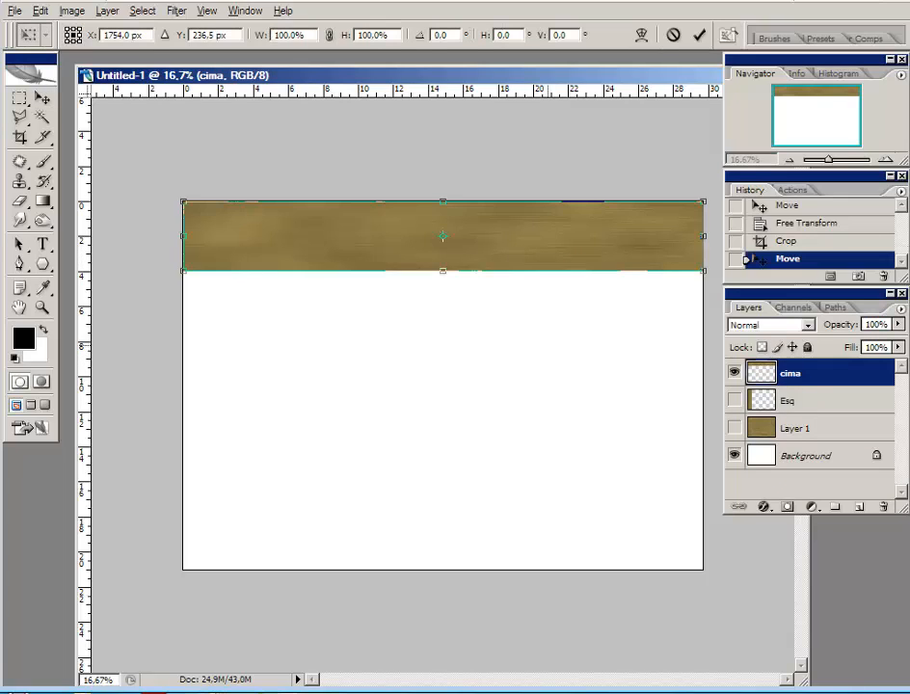
right_click(493, 239)
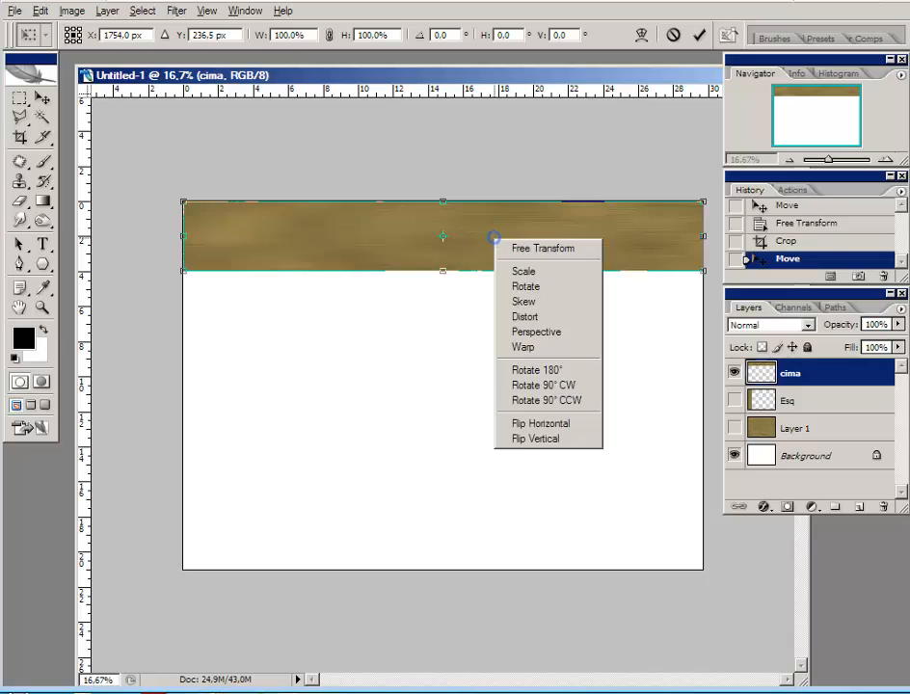
click(542, 333)
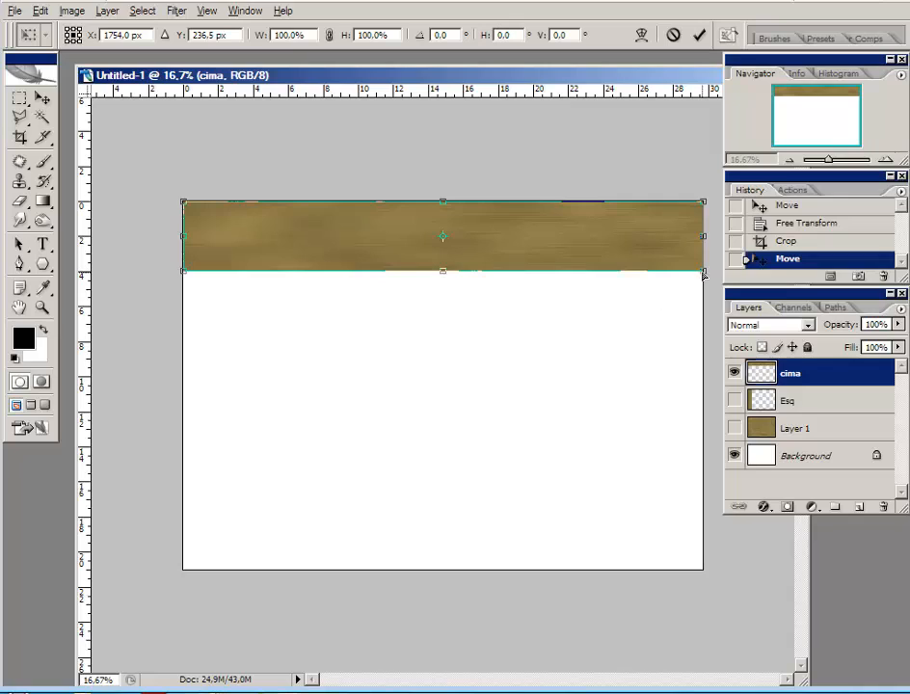
drag(704, 276, 633, 276)
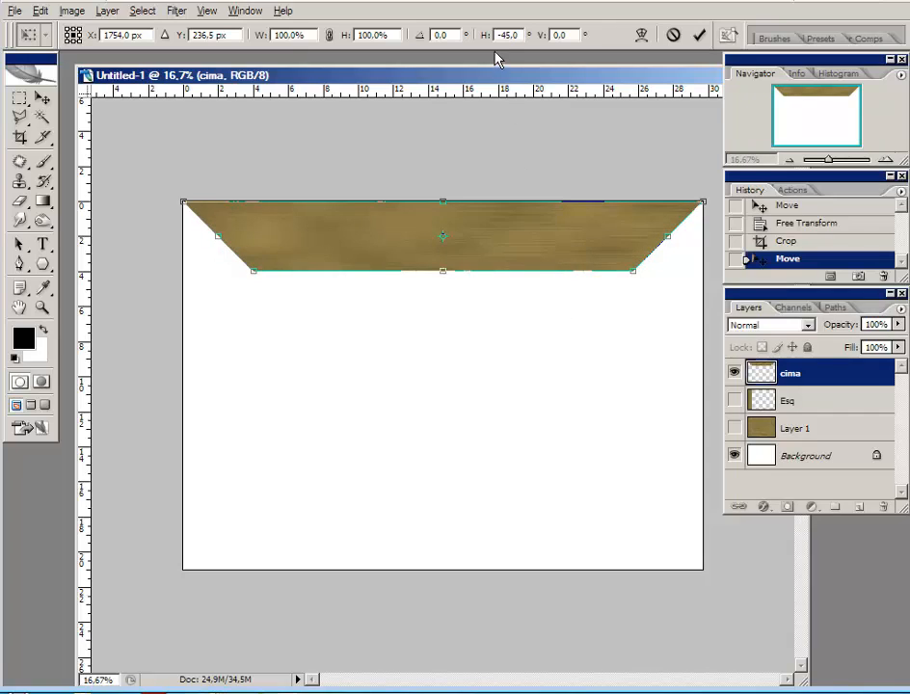
click(702, 36)
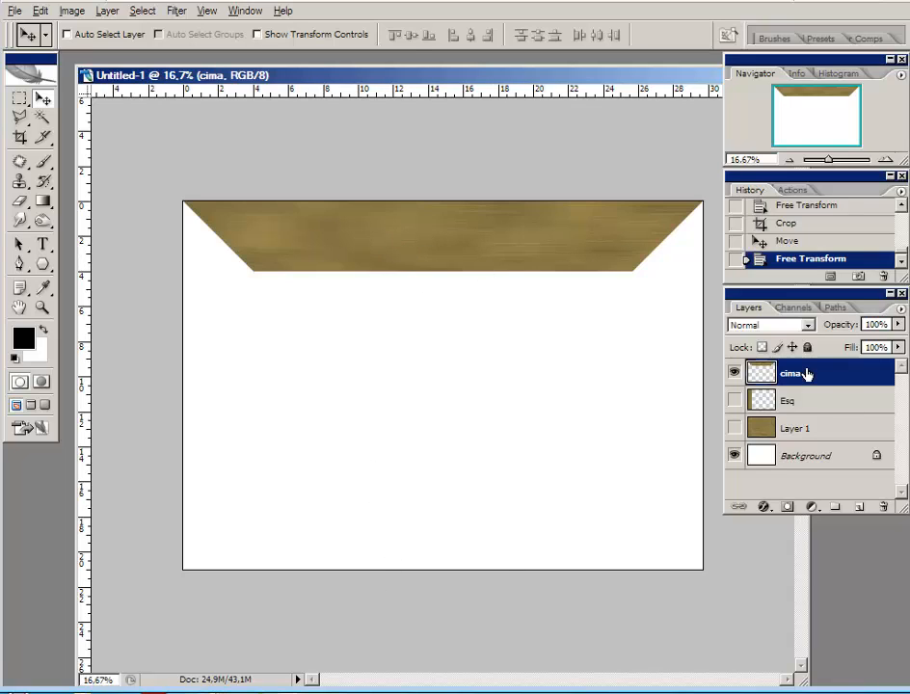
Step: Duplicate the cima layer, move the copy flush to the canvas's bottom edge and rename it baixo
drag(805, 374, 861, 505)
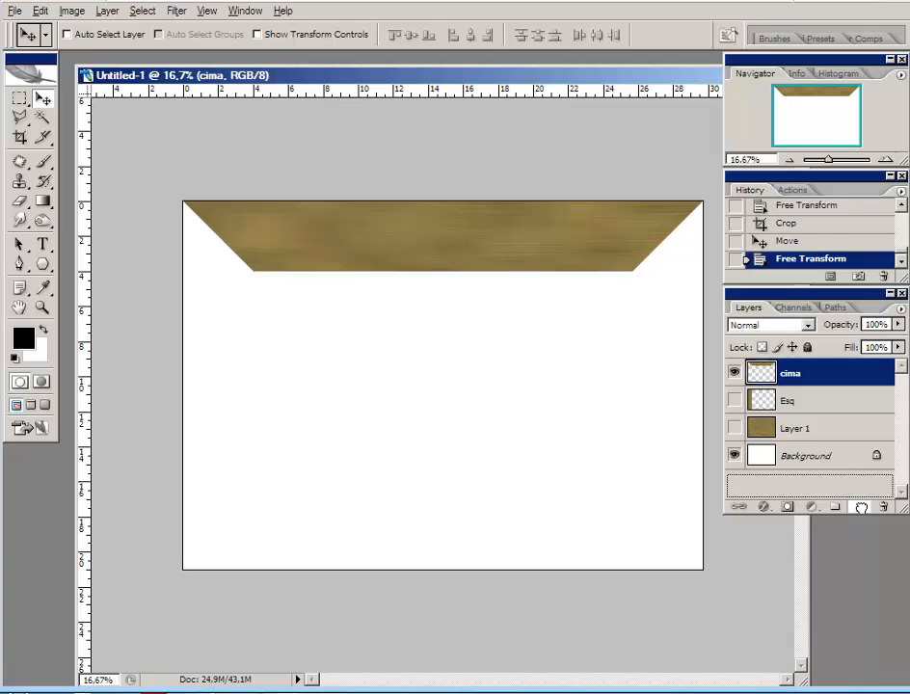
drag(861, 505, 861, 505)
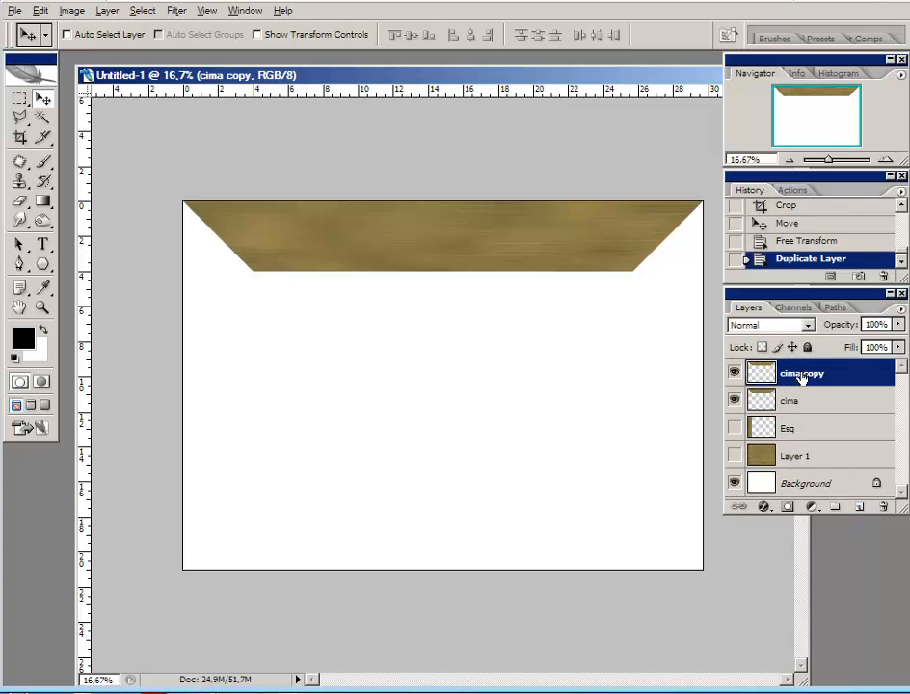
drag(471, 241, 472, 534)
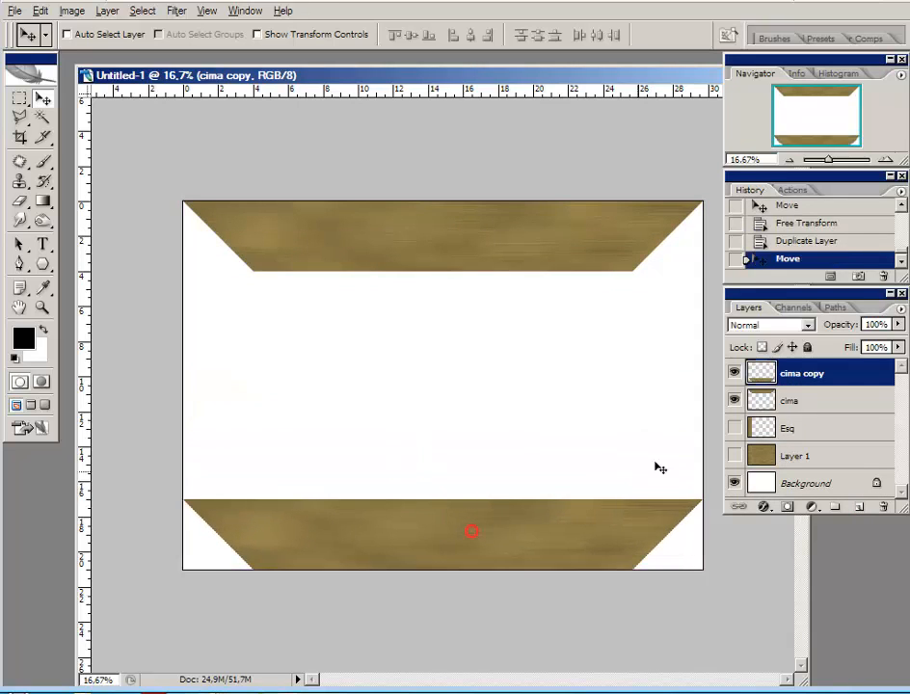
double_click(801, 374)
text(baixo)
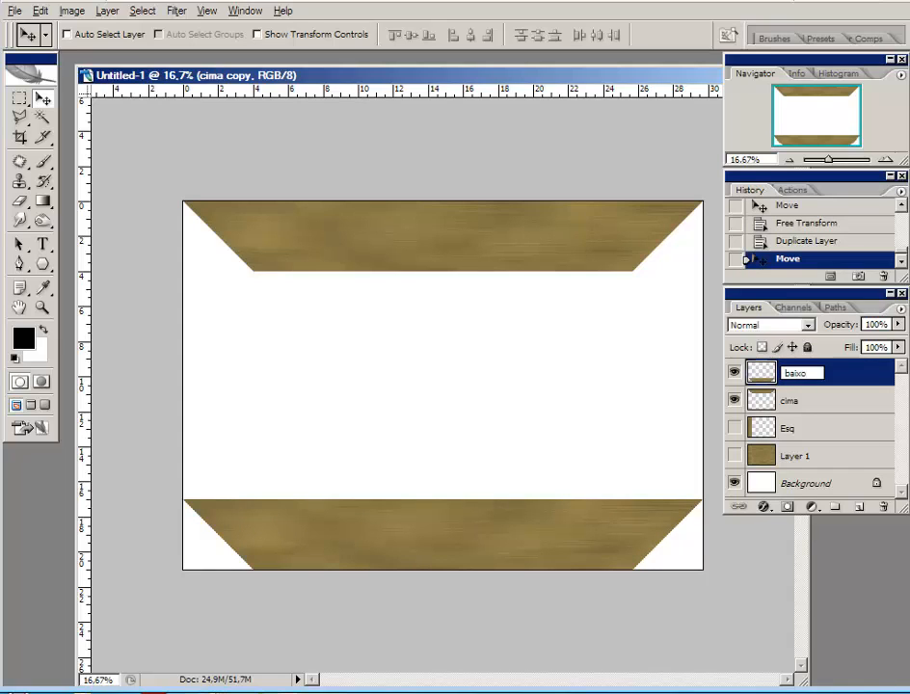
Step: Commit the baixo name and reorder the layers so that Esq sits between cima and baixo
click(841, 374)
drag(841, 374, 837, 413)
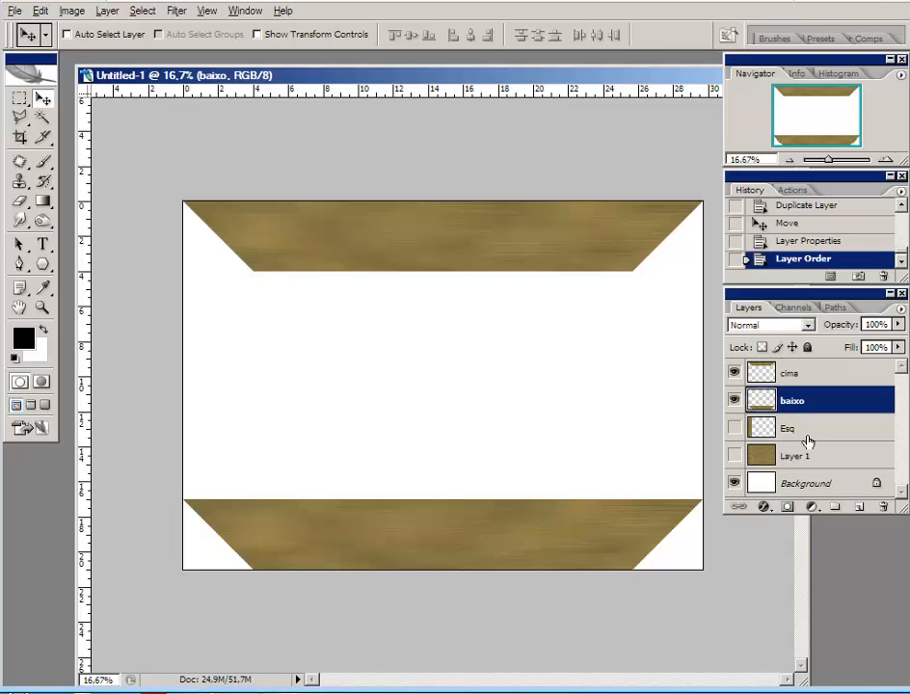
drag(804, 428, 794, 387)
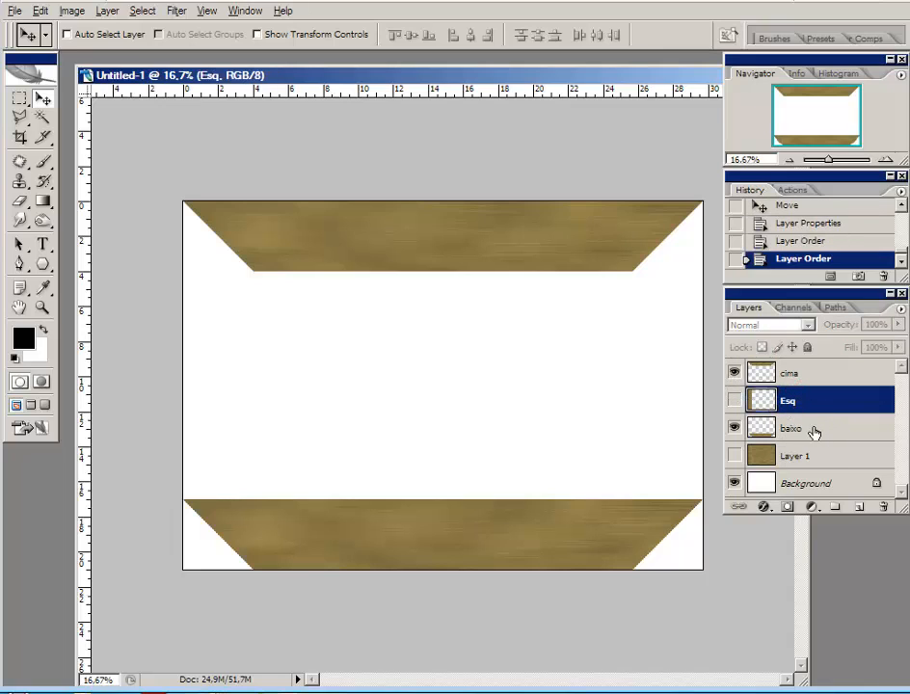
Step: Flip the baixo strip vertically and show the Esq layer again
click(809, 431)
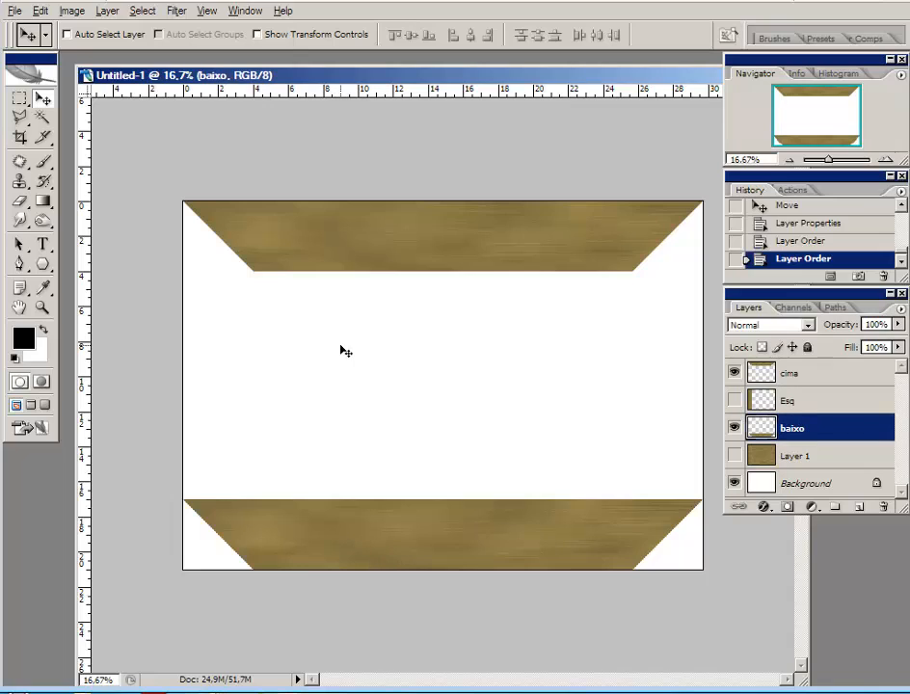
click(40, 12)
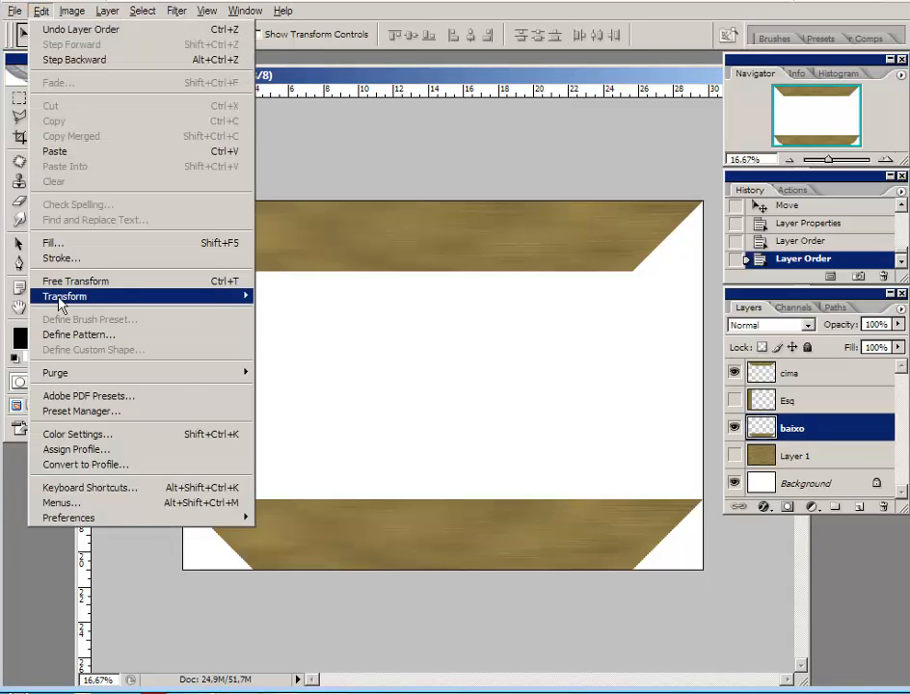
mouse_move(59, 303)
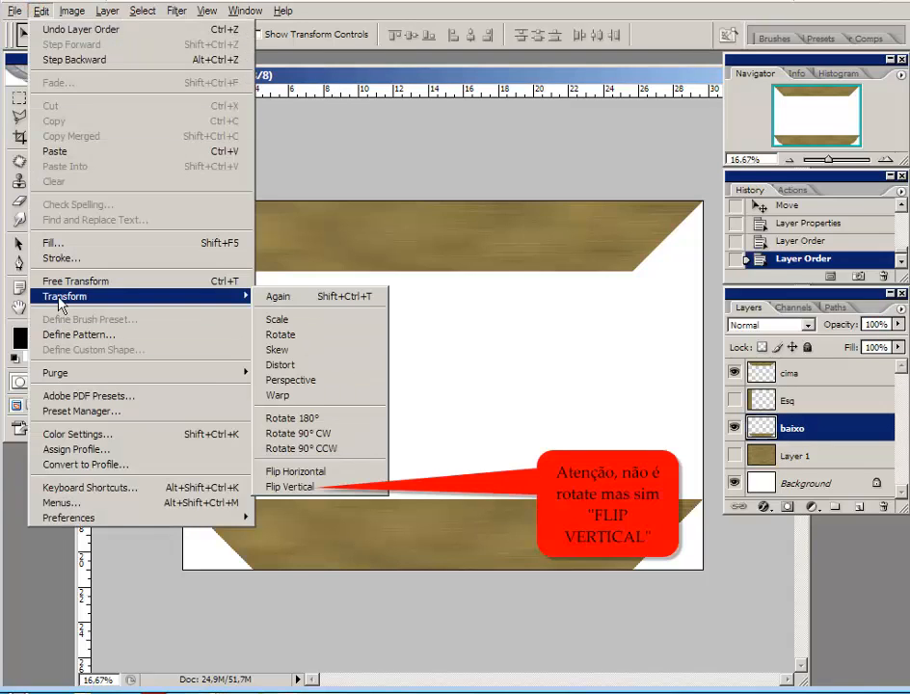
click(294, 488)
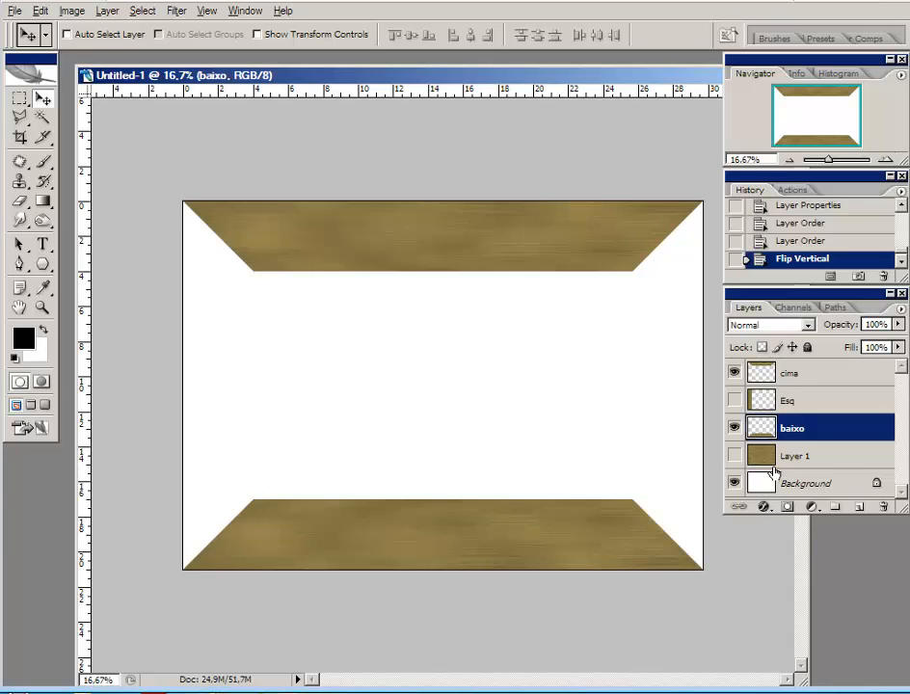
click(734, 401)
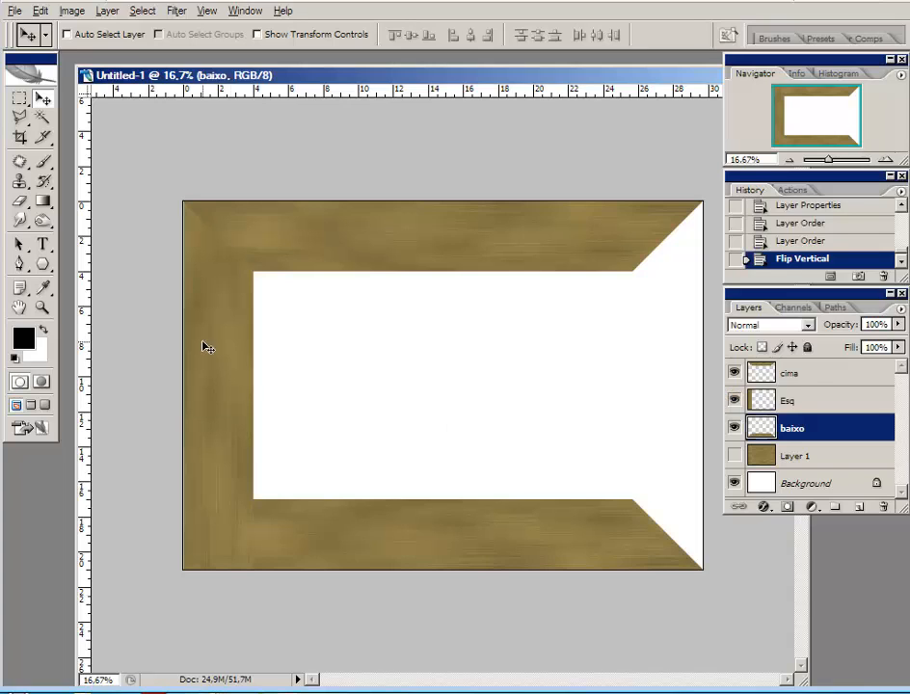
Step: Move the Esq layer above cima to the top of the layer stack
click(886, 161)
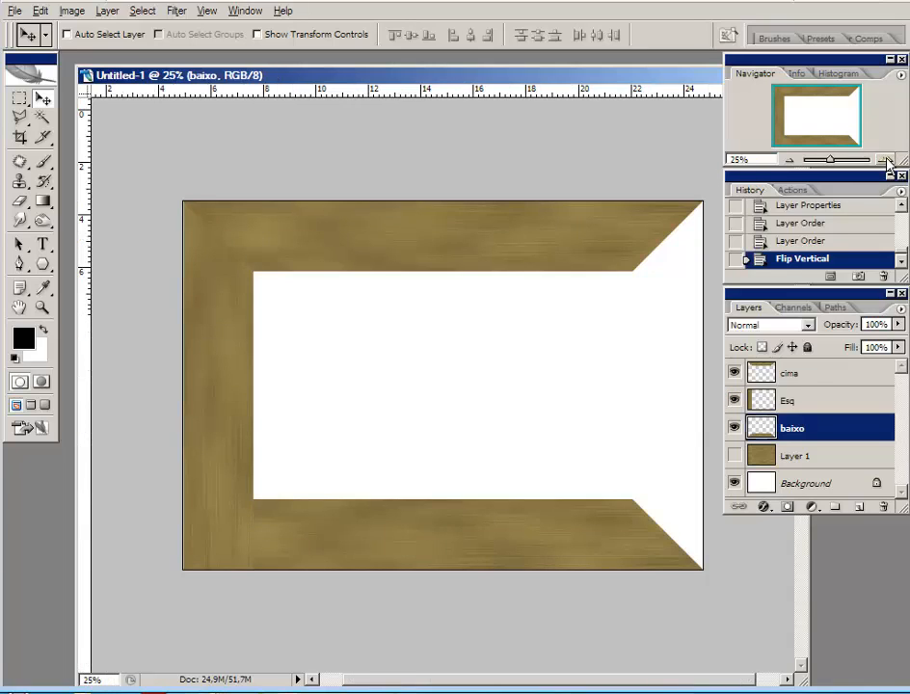
drag(811, 118, 790, 113)
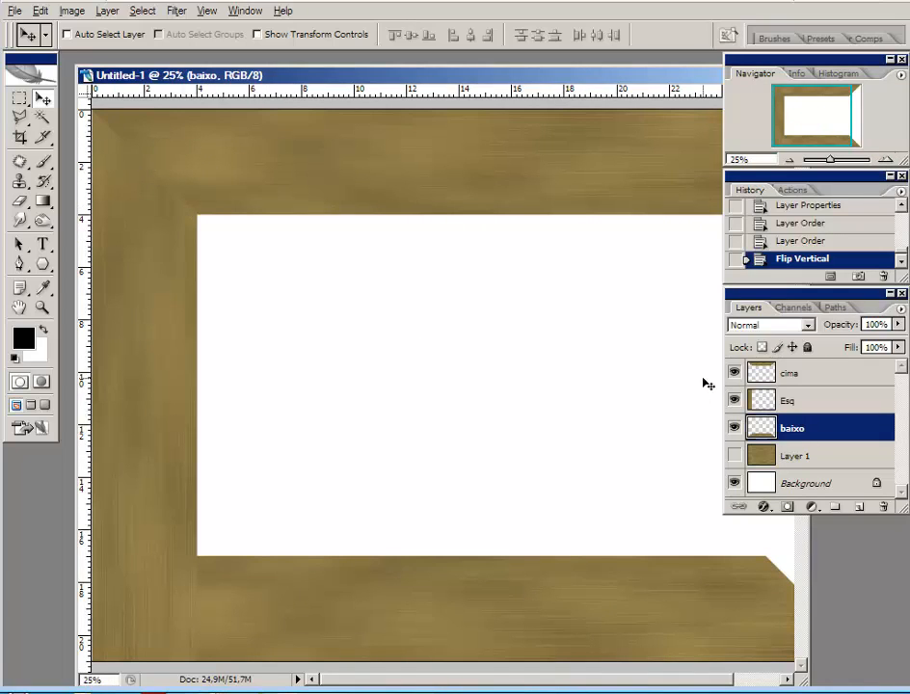
click(815, 374)
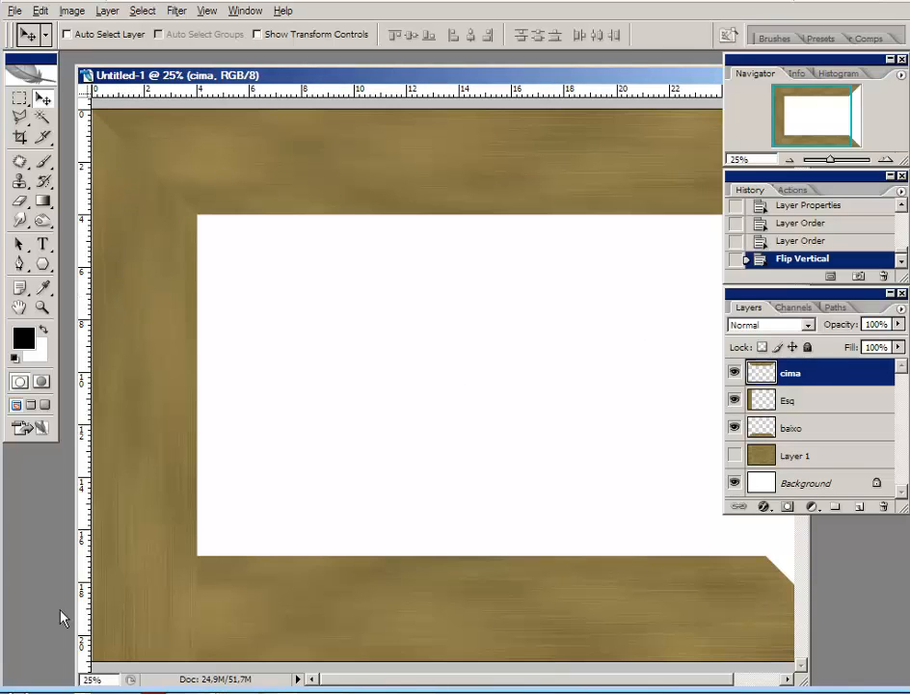
click(349, 429)
drag(806, 401, 806, 367)
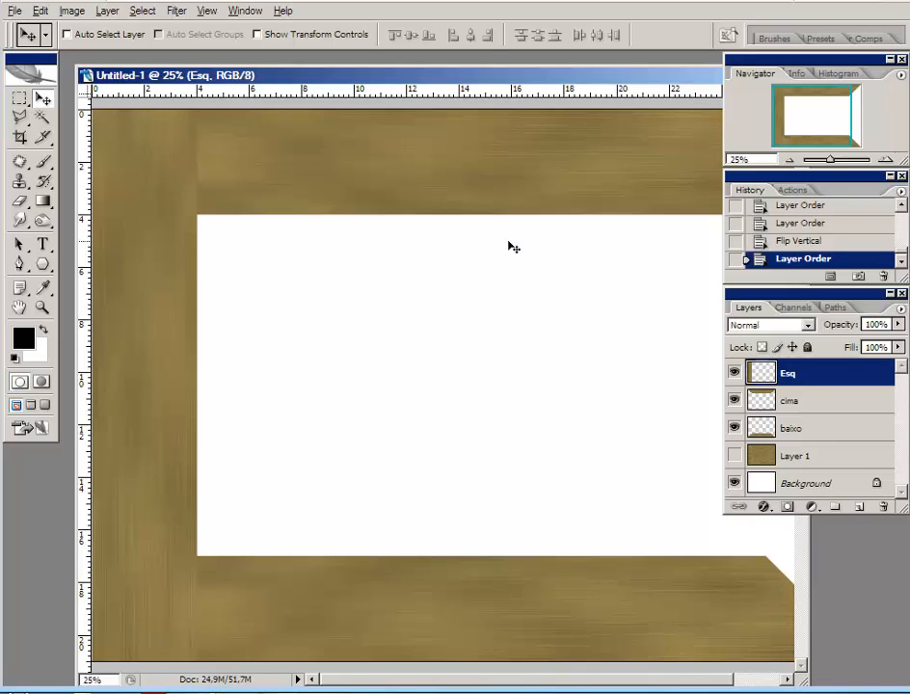
click(789, 160)
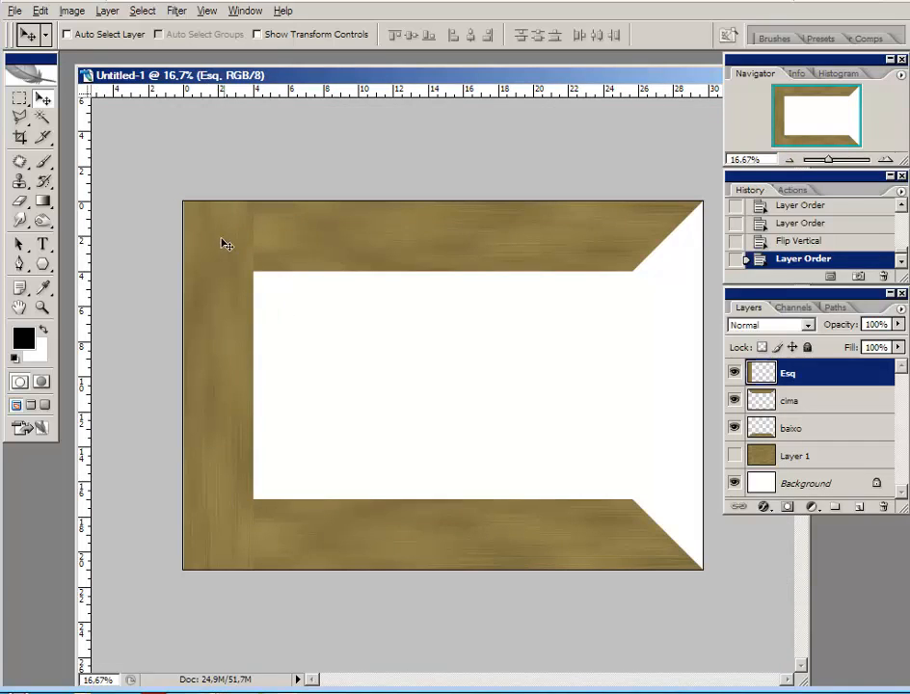
Step: Load cima's outline as a selection, cut it from the Esq strip with cima and baixo hidden, and show cima again
ctrl+click(761, 400)
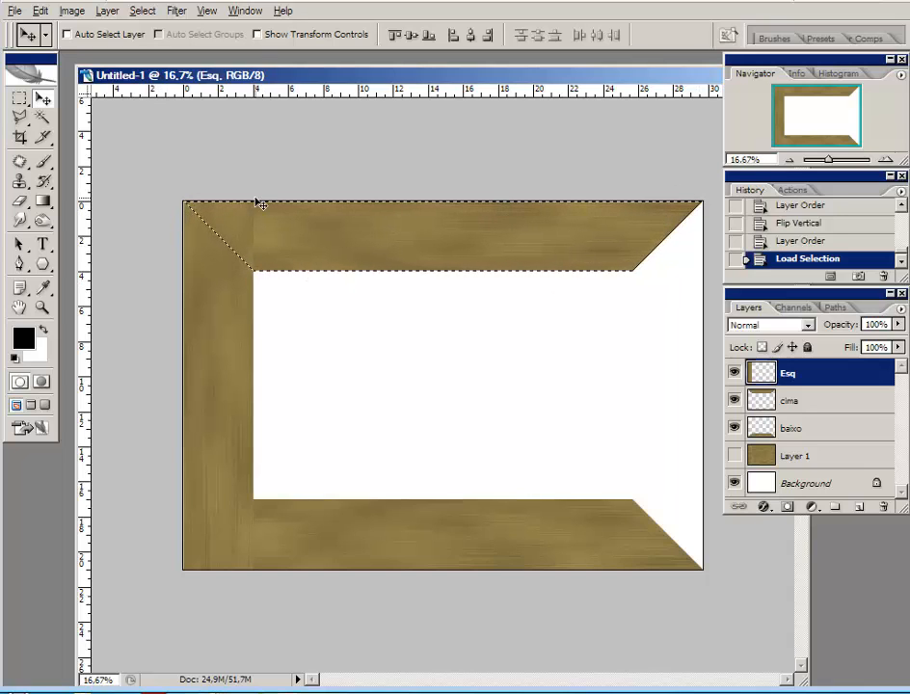
click(884, 159)
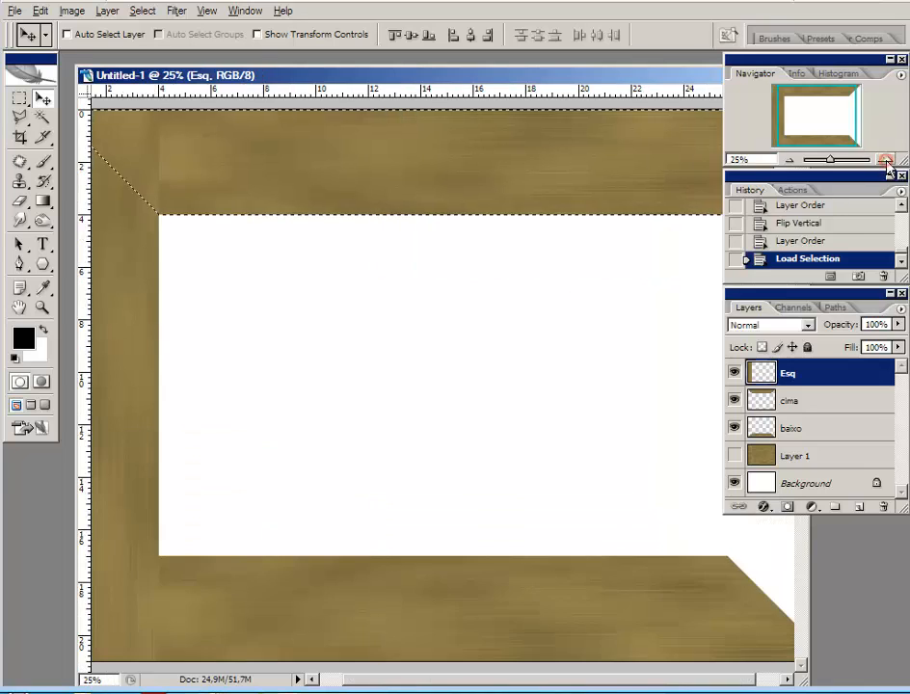
click(884, 159)
drag(839, 137, 778, 104)
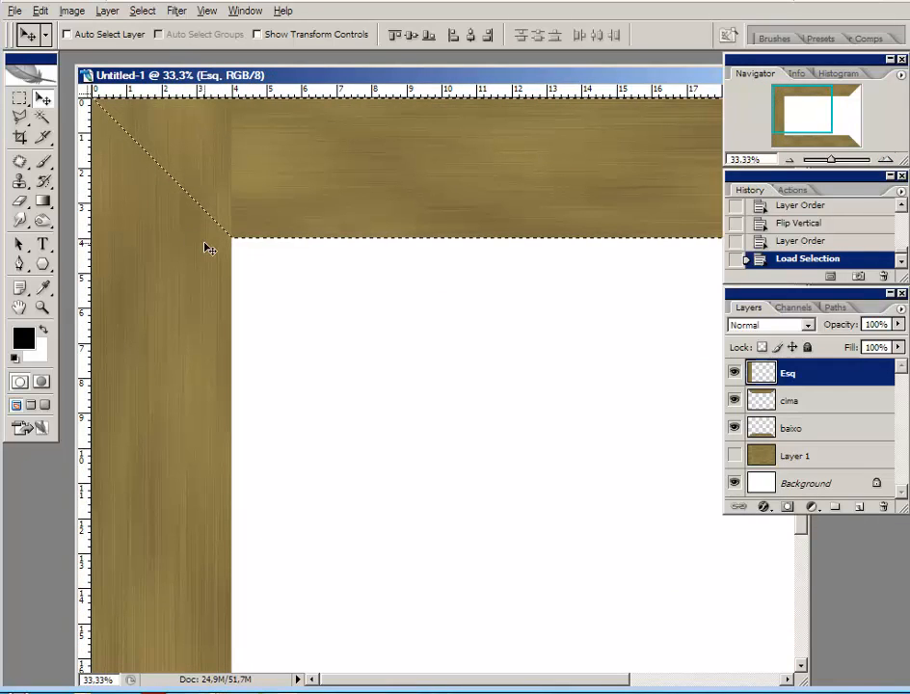
click(793, 400)
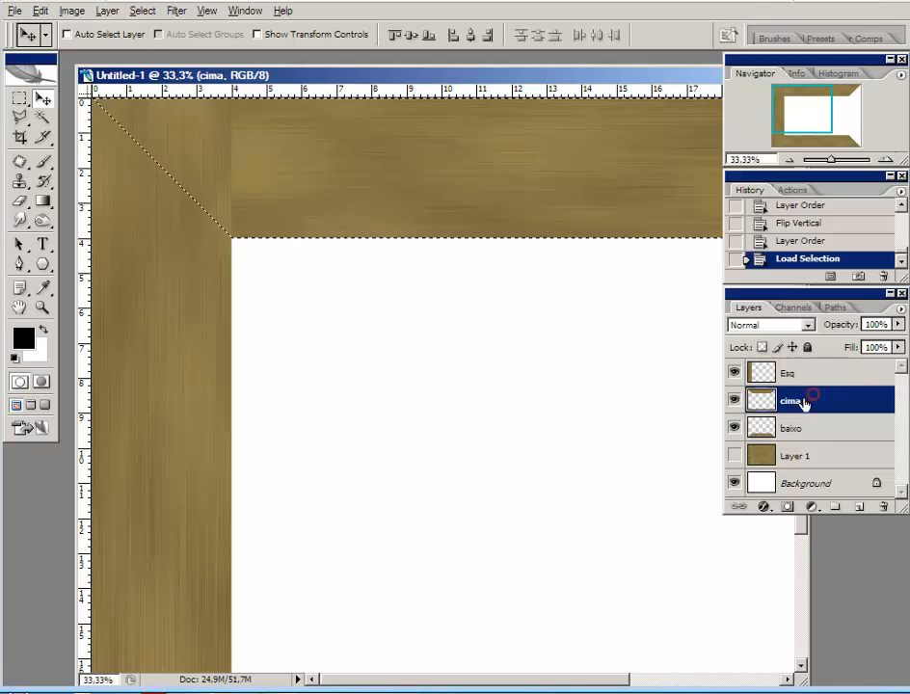
click(734, 400)
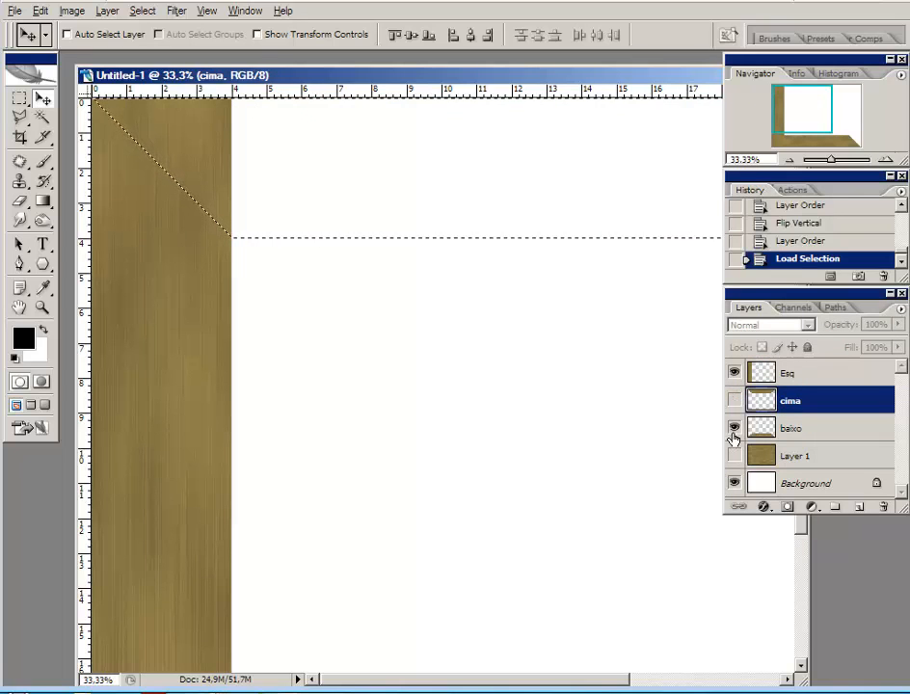
click(734, 428)
click(804, 373)
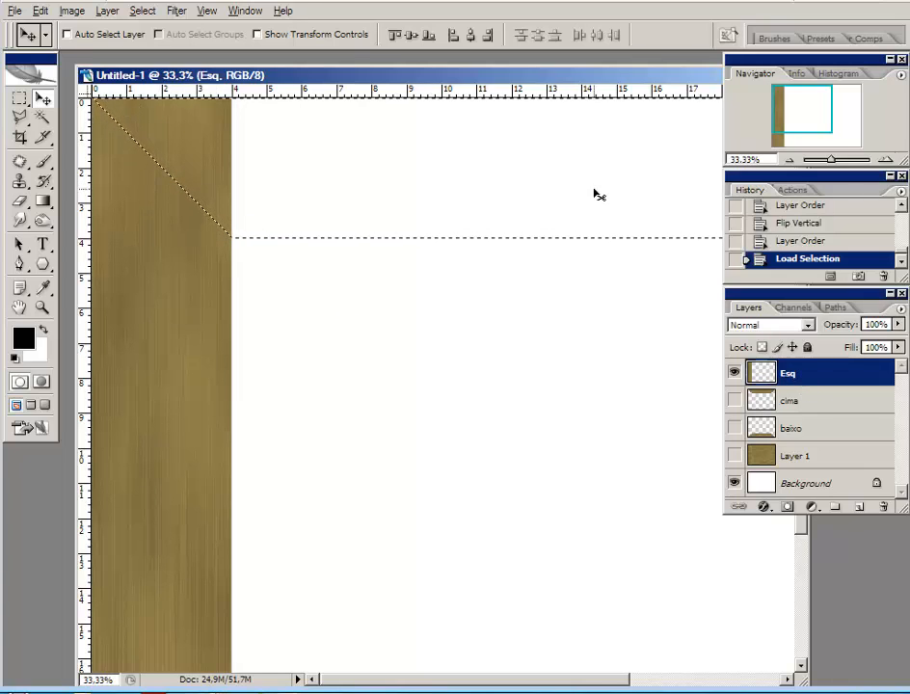
click(789, 159)
click(790, 159)
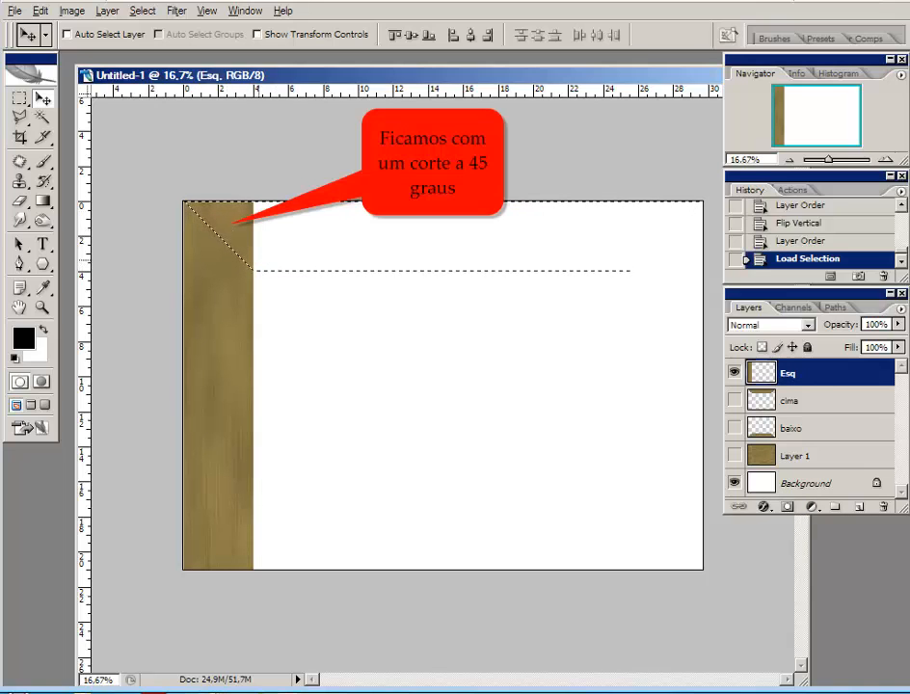
key(ctrl+x)
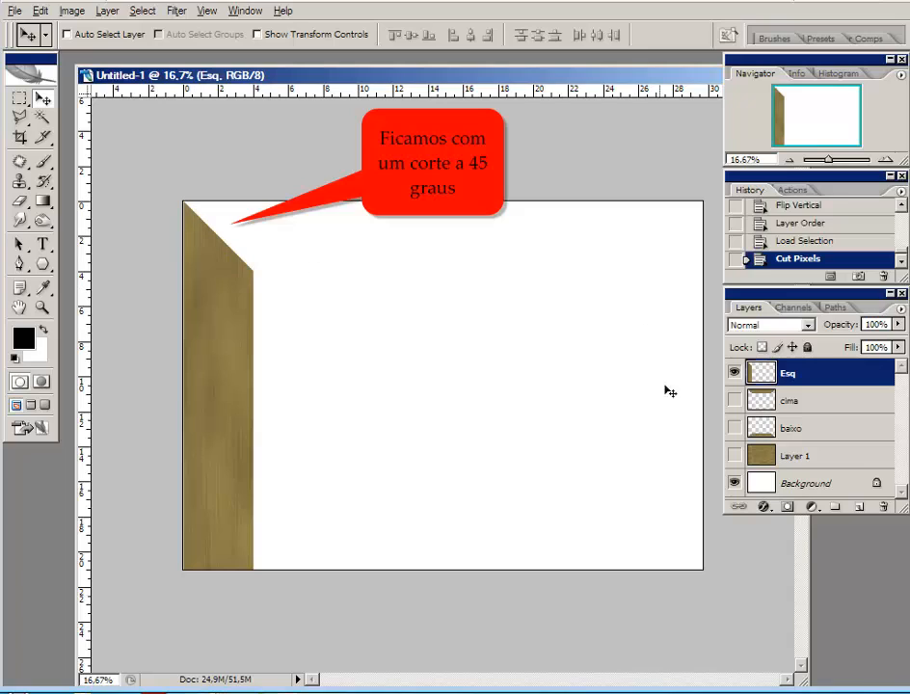
click(734, 401)
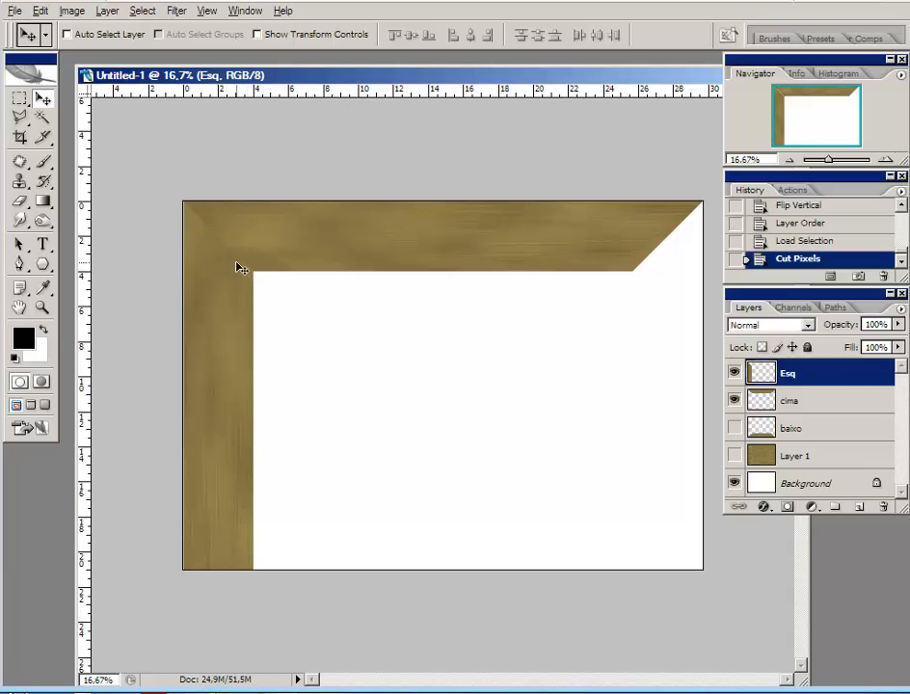
Step: Load baixo's outline as a selection, cut it from the lower end of the Esq strip and show baixo again
ctrl+click(763, 428)
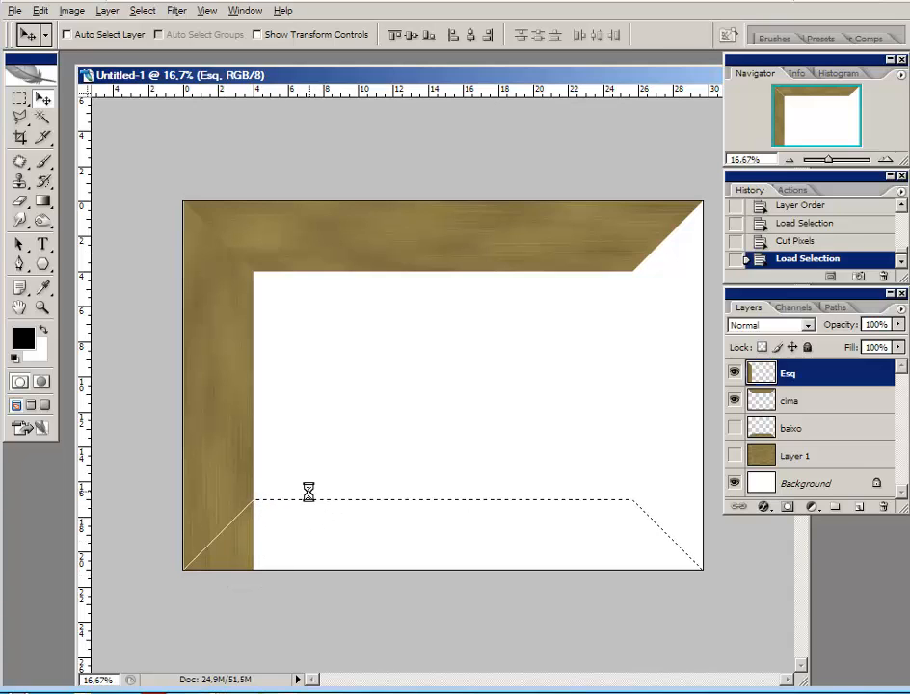
key(ctrl+x)
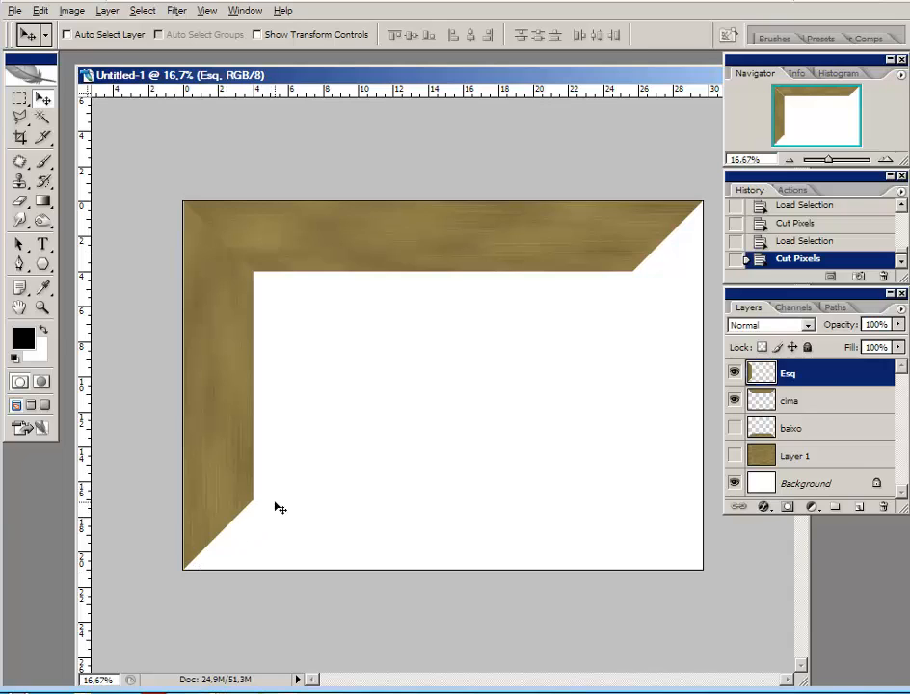
click(734, 428)
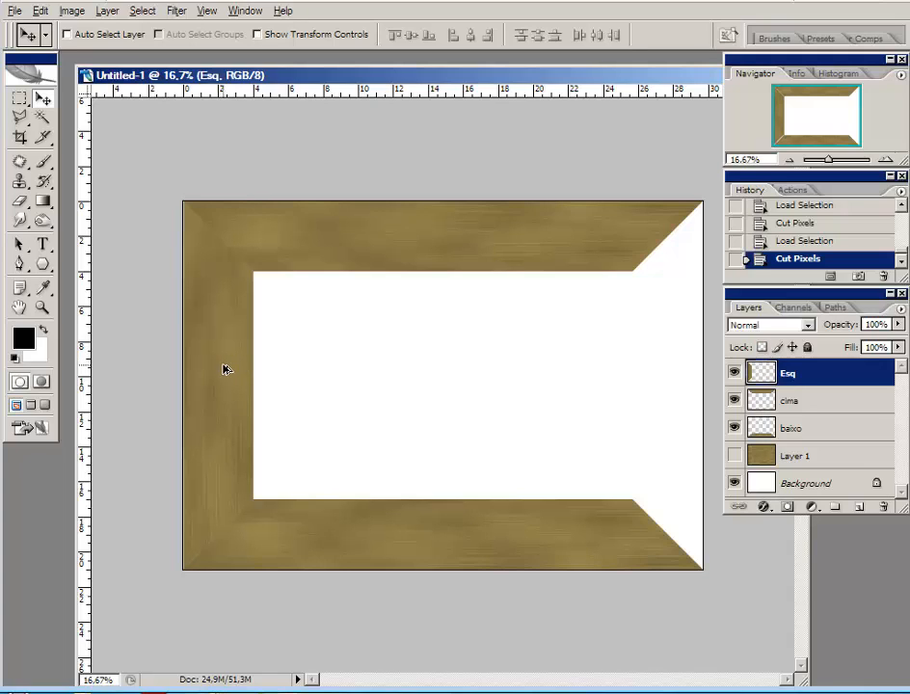
Step: Duplicate the Esq strip onto the canvas's right side and flip the copy horizontally
drag(223, 371, 670, 380)
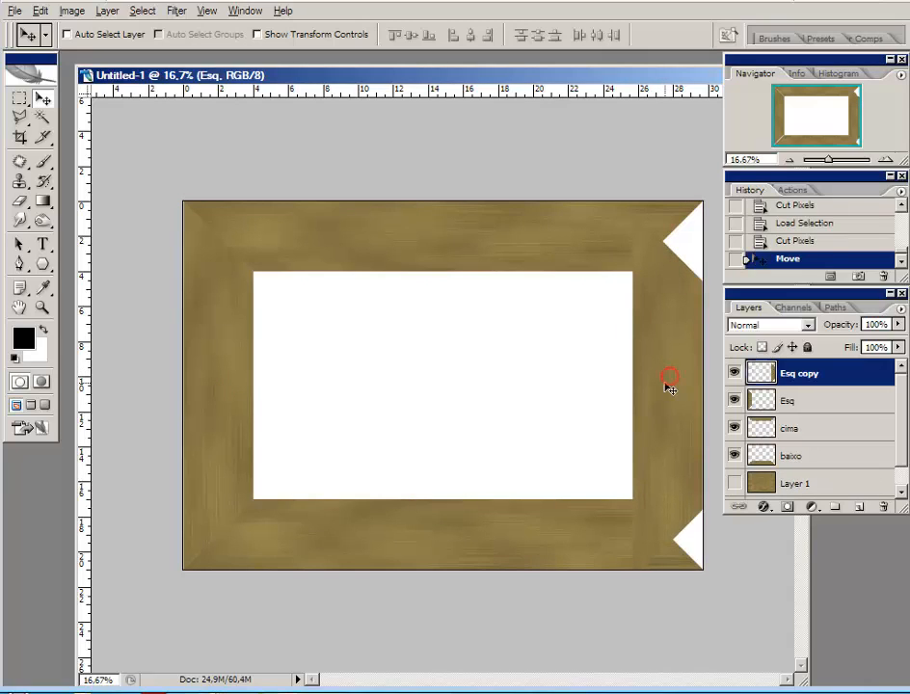
click(41, 13)
click(41, 12)
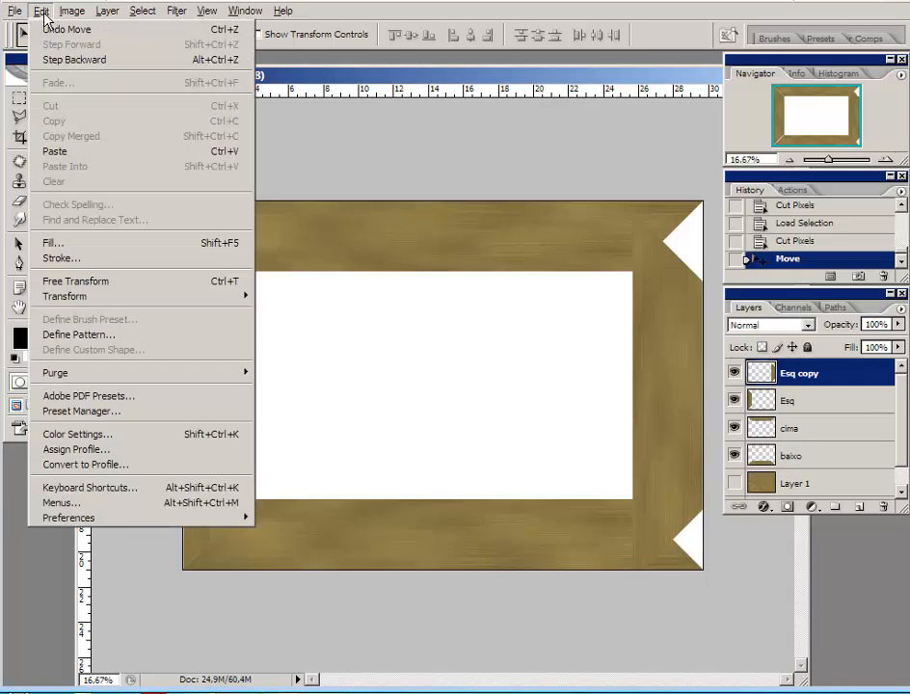
mouse_move(65, 299)
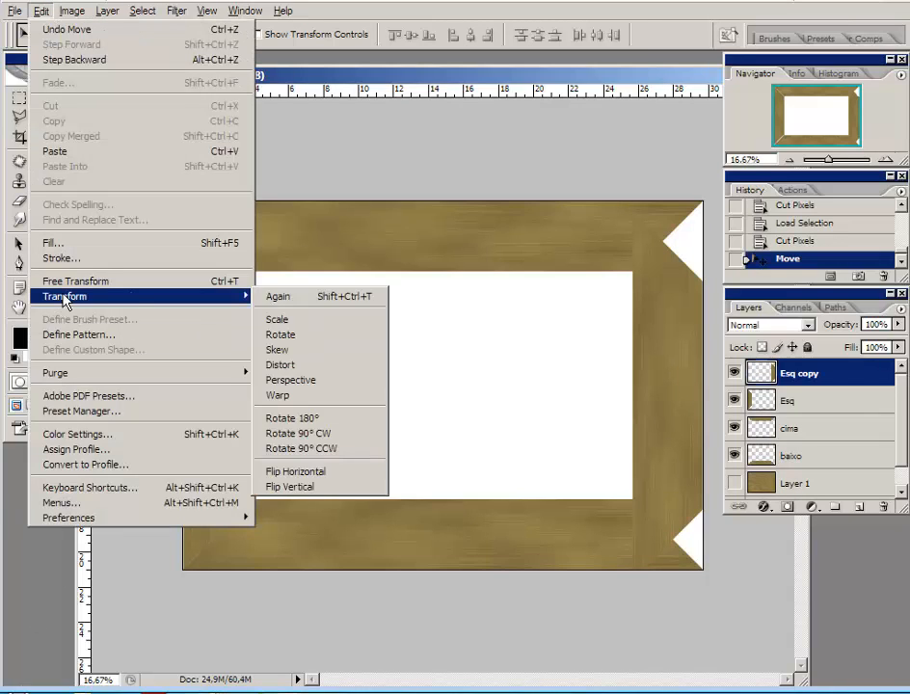
click(303, 476)
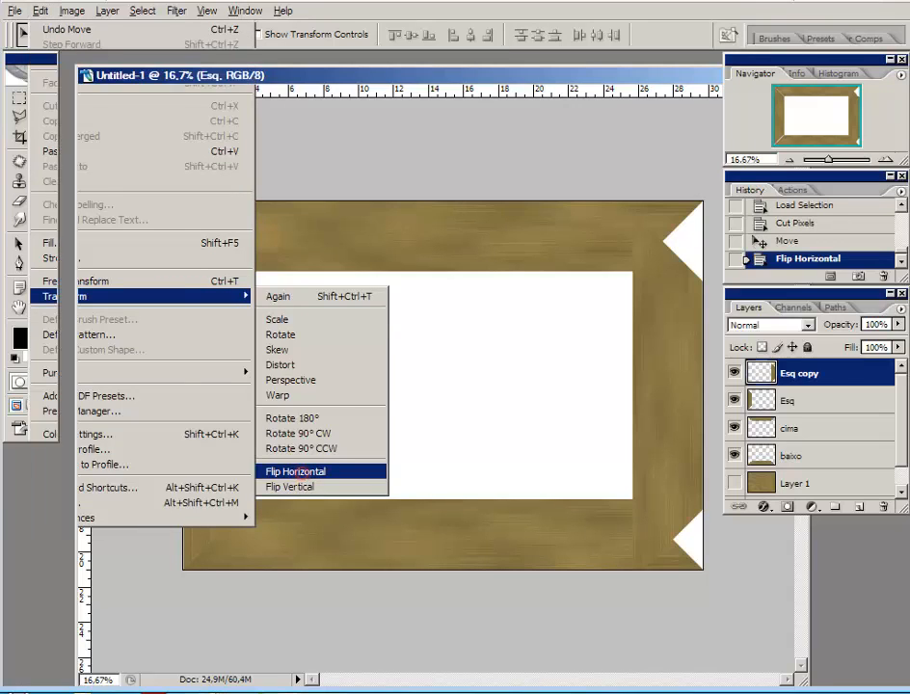
Step: Align the flipped Esq copy with the canvas's right edge so its mitred ends meet the cima and baixo strips
drag(681, 444, 677, 439)
key(Up)
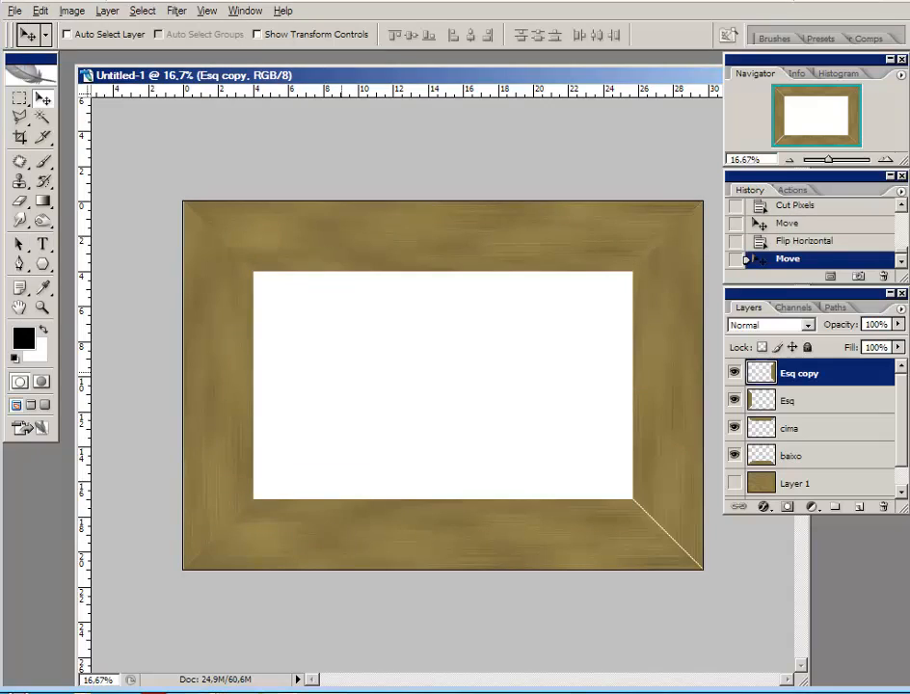
key(Down)
key(Up)
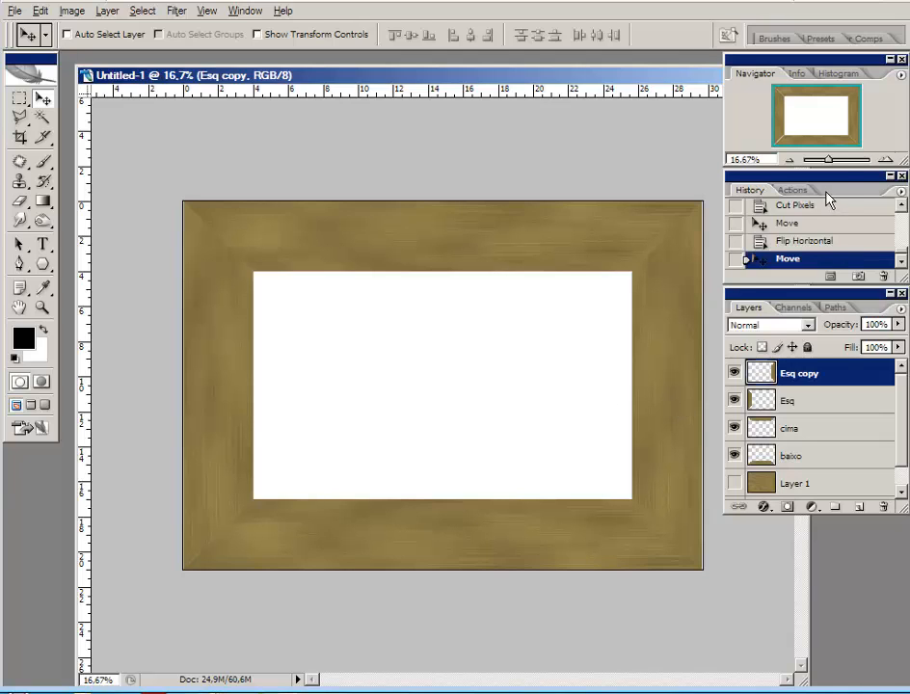
Step: Examine the frame's mitred corner joints at 33.33% magnification
click(887, 159)
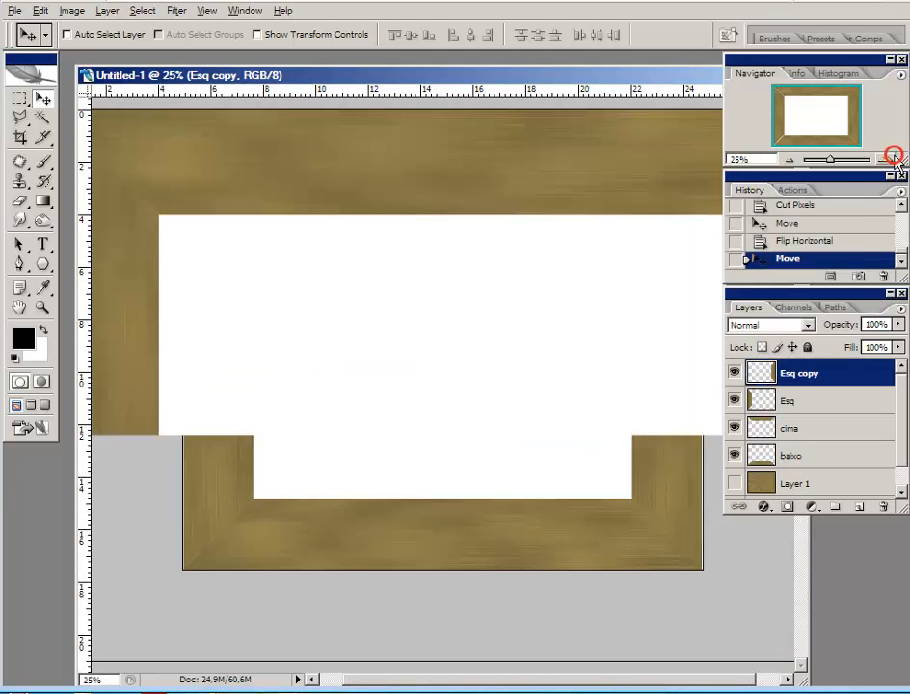
drag(828, 117, 833, 118)
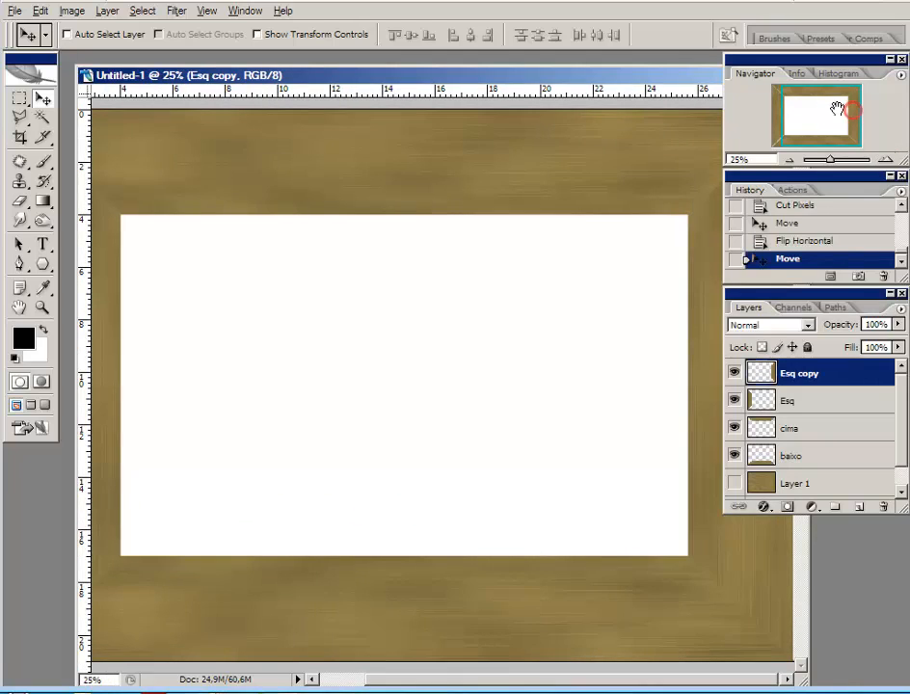
click(887, 159)
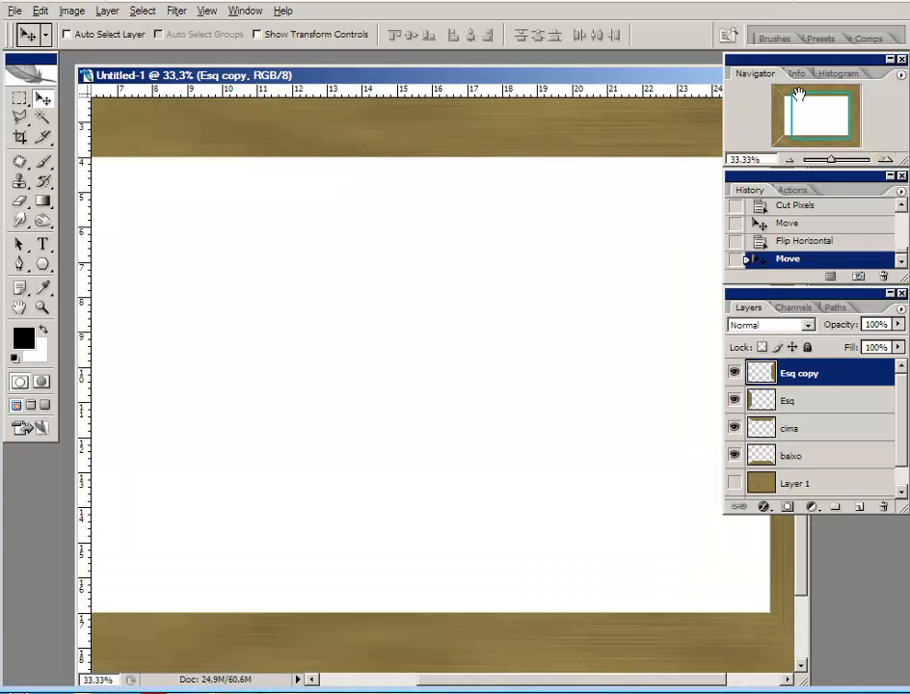
click(834, 109)
drag(834, 109, 815, 153)
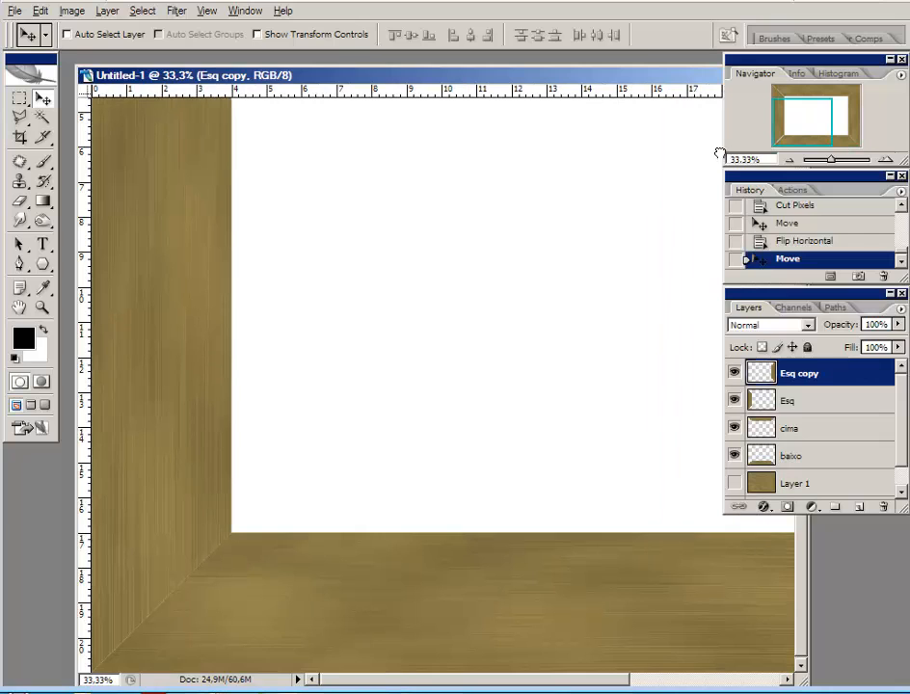
scroll(716, 135, up, 10)
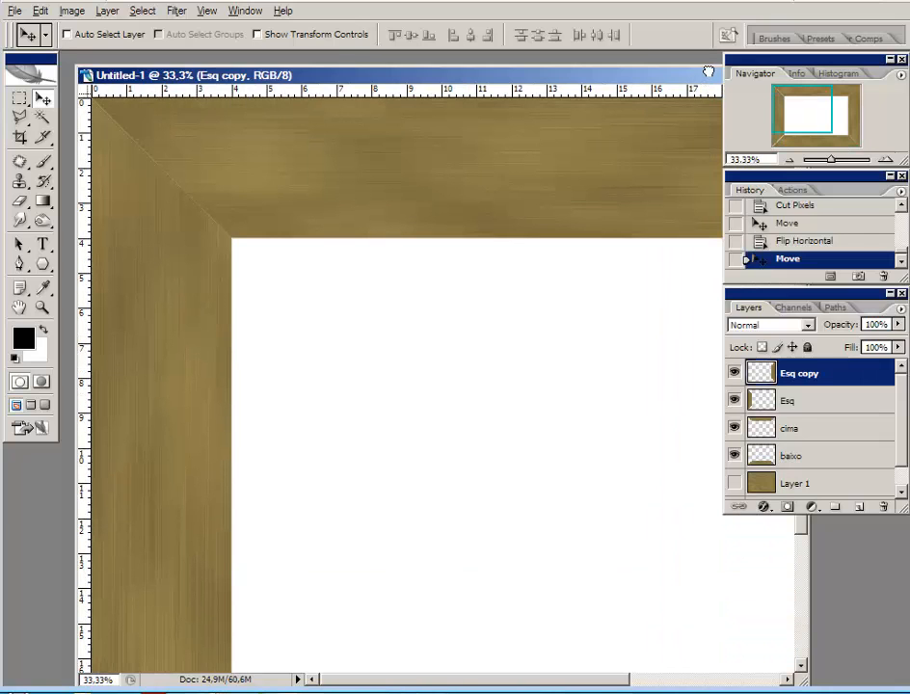
Step: Move the cima layer to the front of the layer stack, above Esq copy
drag(708, 71, 816, 124)
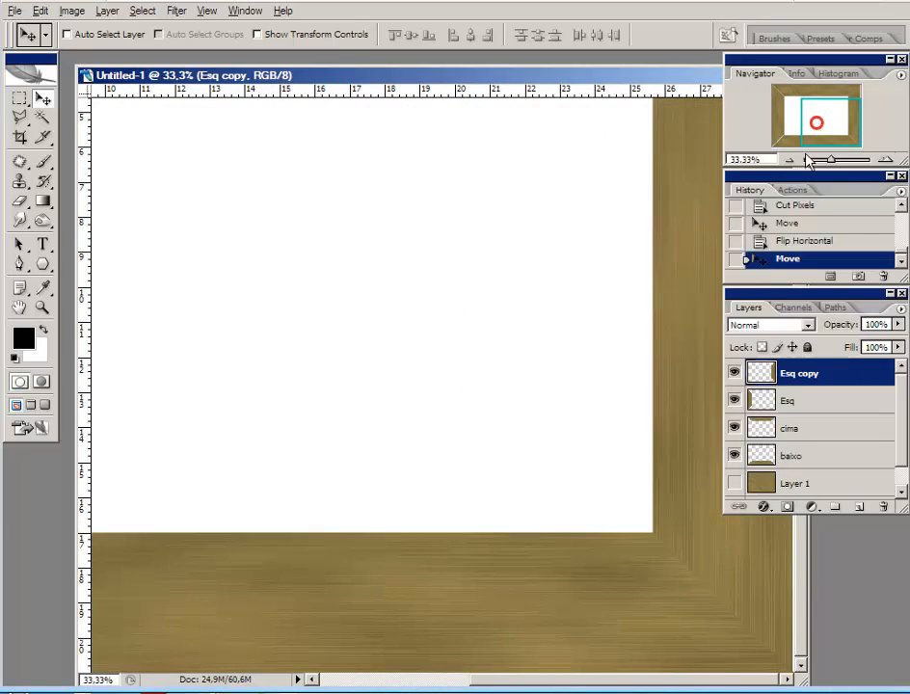
click(790, 160)
click(789, 160)
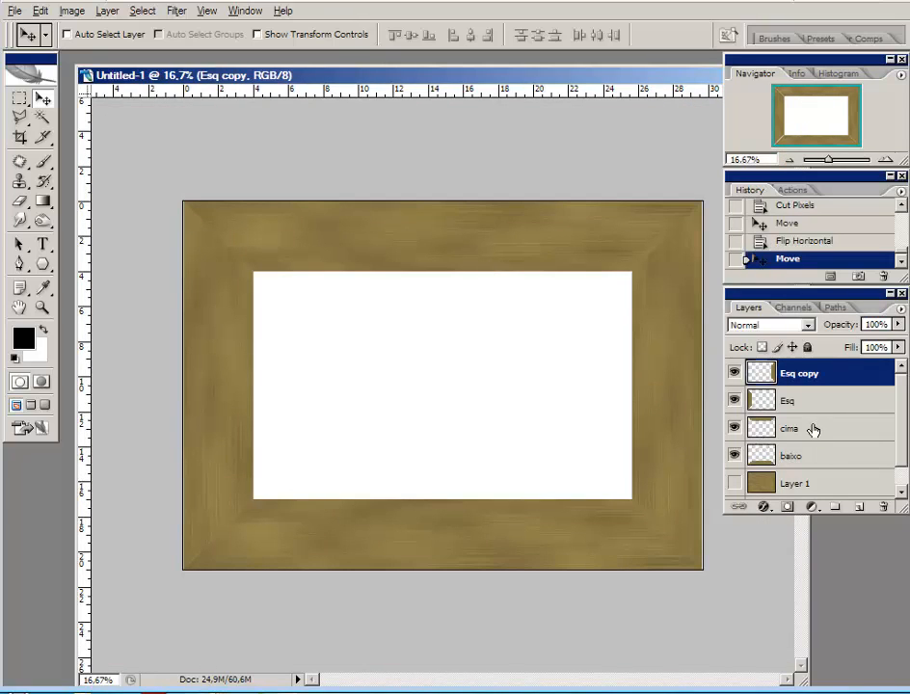
drag(813, 428, 813, 372)
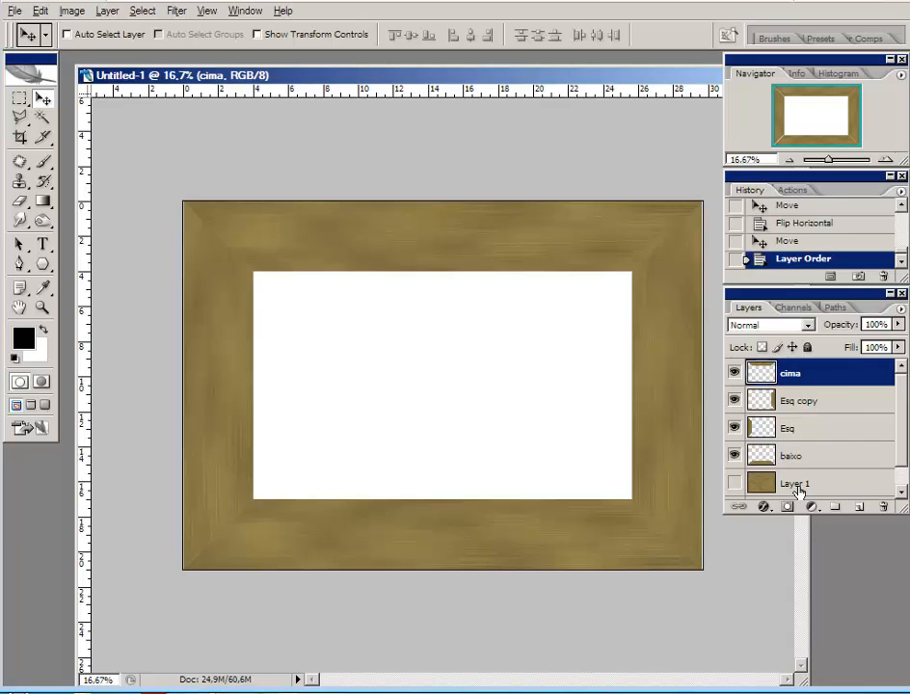
Step: Merge the cima, Esq copy, Esq and baixo layers into a single layer, leaving Layer 1 and Background separate
scroll(901, 423, down, 1)
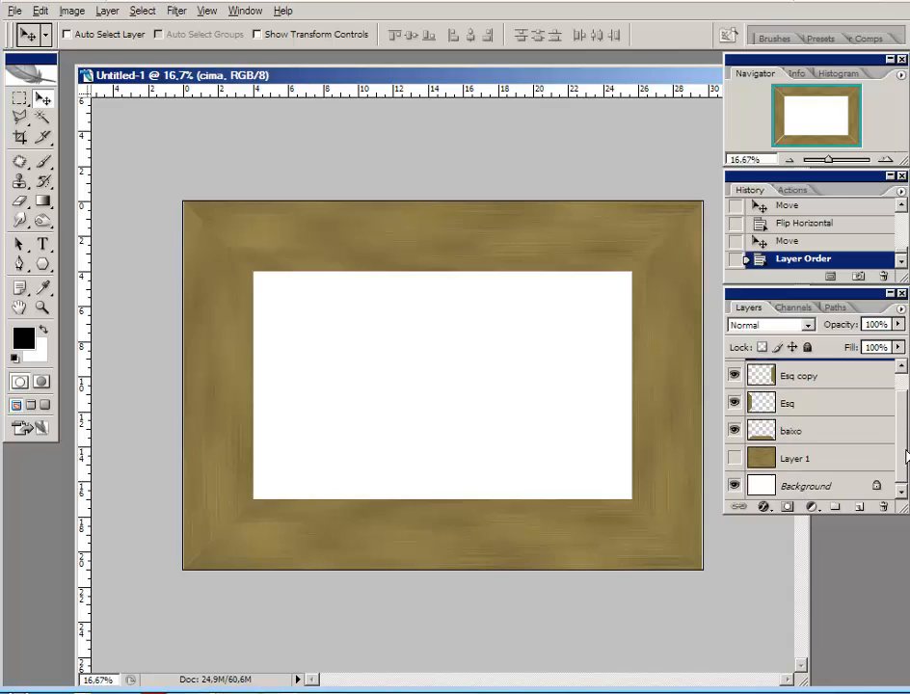
click(801, 461)
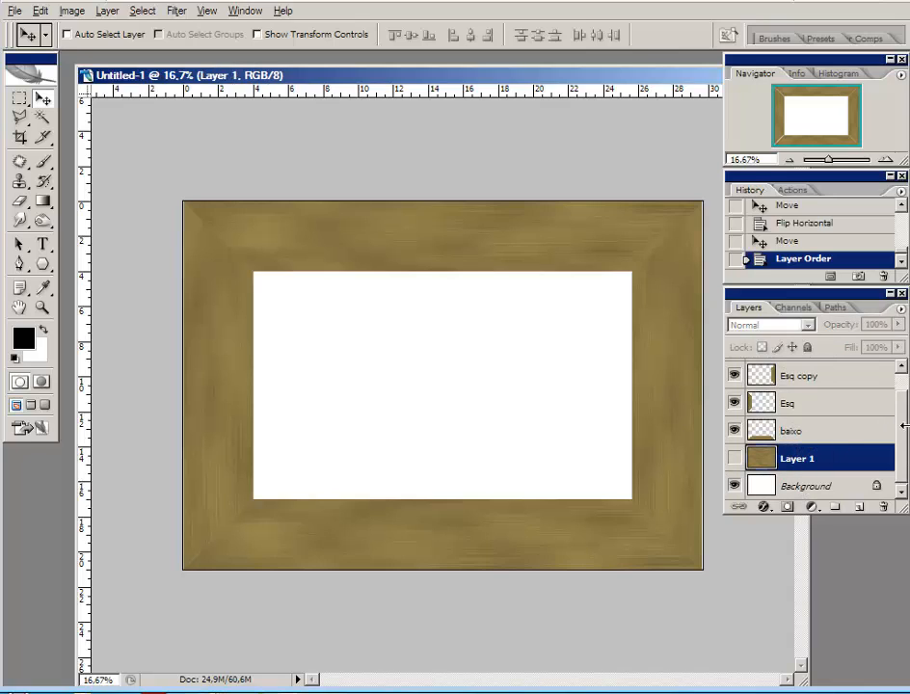
drag(900, 425, 905, 415)
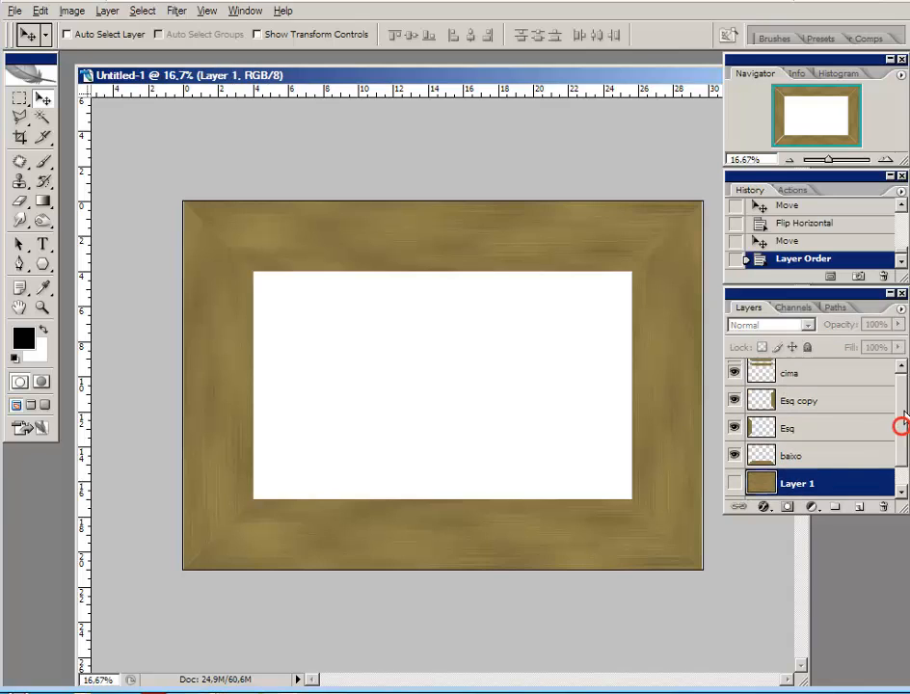
click(812, 455)
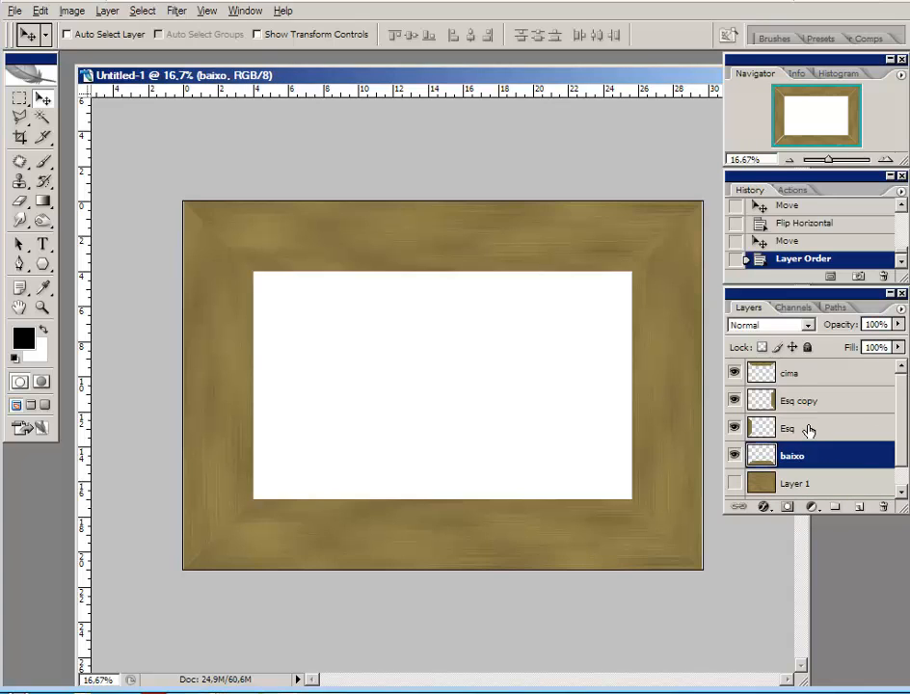
shift+click(808, 428)
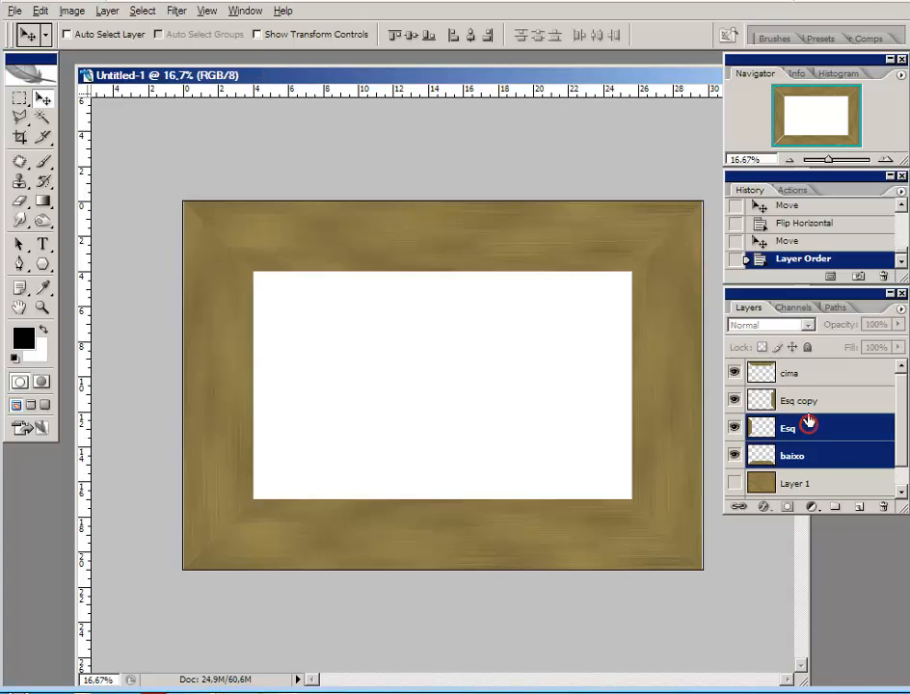
shift+click(806, 400)
shift+click(809, 374)
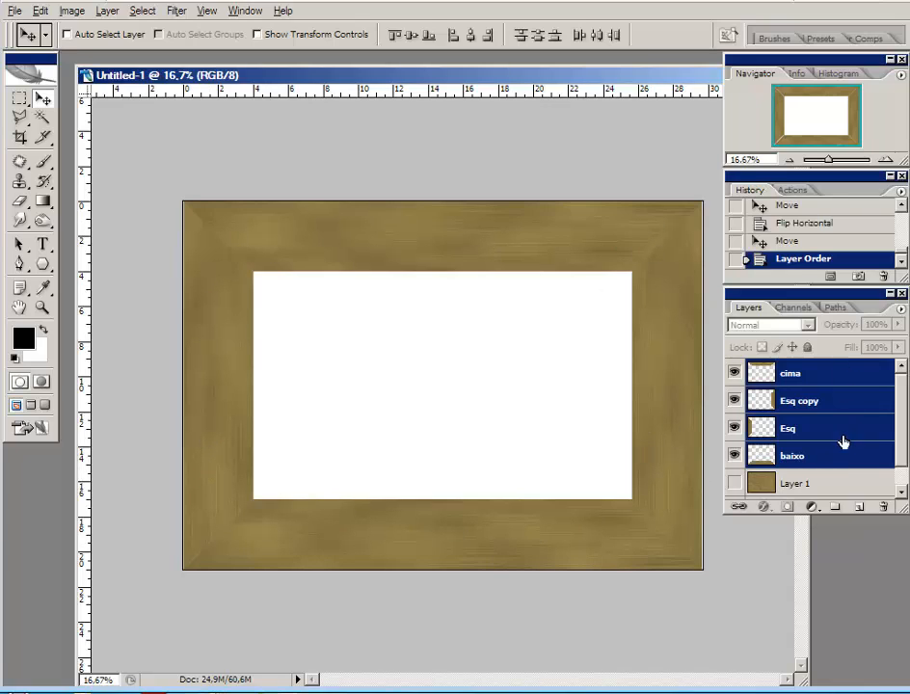
click(107, 12)
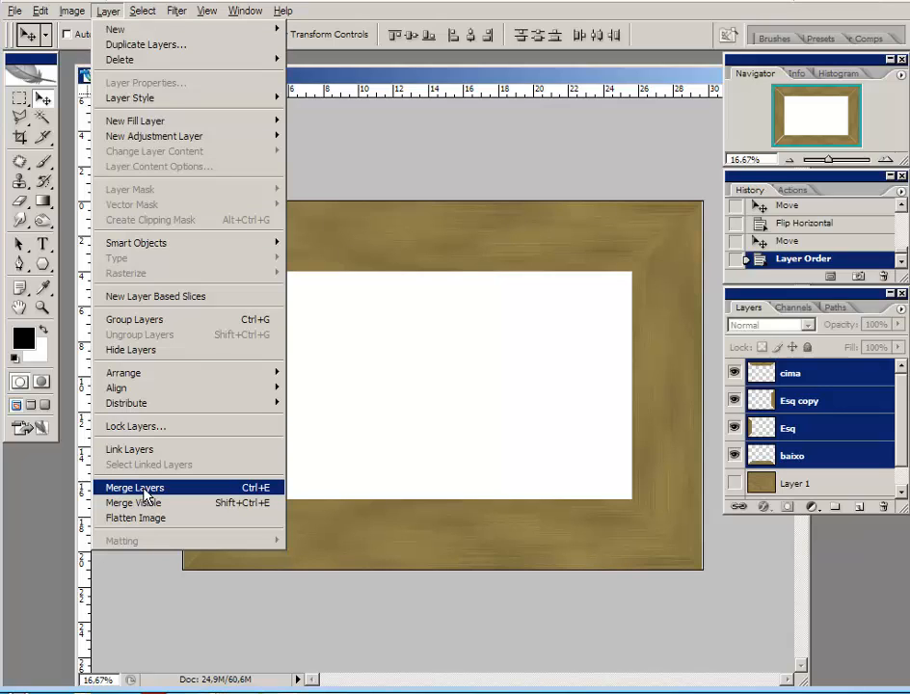
click(143, 487)
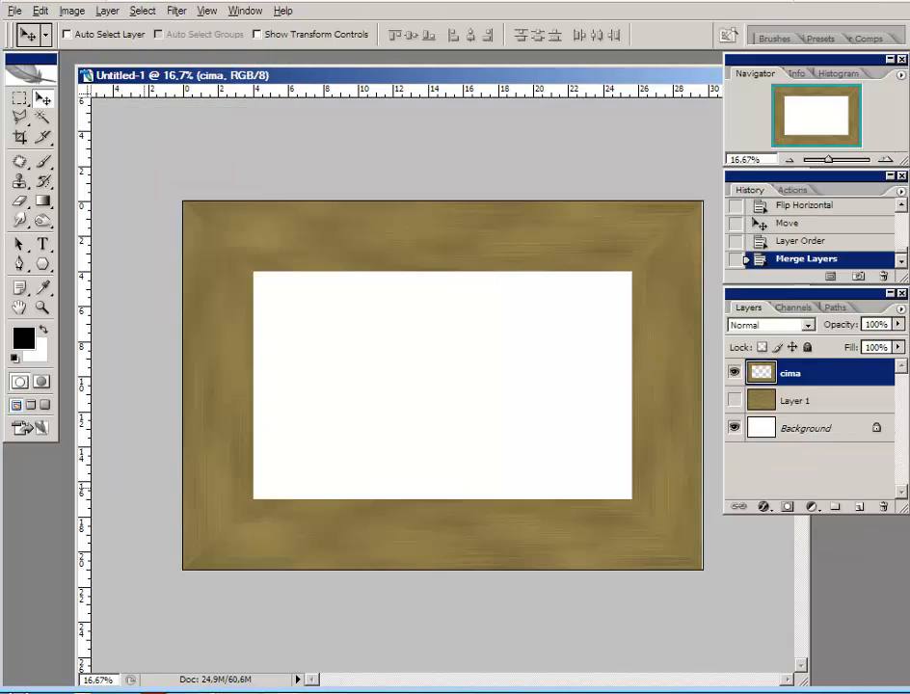
Step: Check the merged frame by toggling its visibility and examining it closely before returning to the full view
click(734, 373)
click(732, 374)
click(893, 159)
drag(797, 102, 811, 103)
click(788, 160)
mouse_move(565, 81)
mouse_down()
mouse_move(561, 73)
mouse_move(559, 82)
mouse_up()
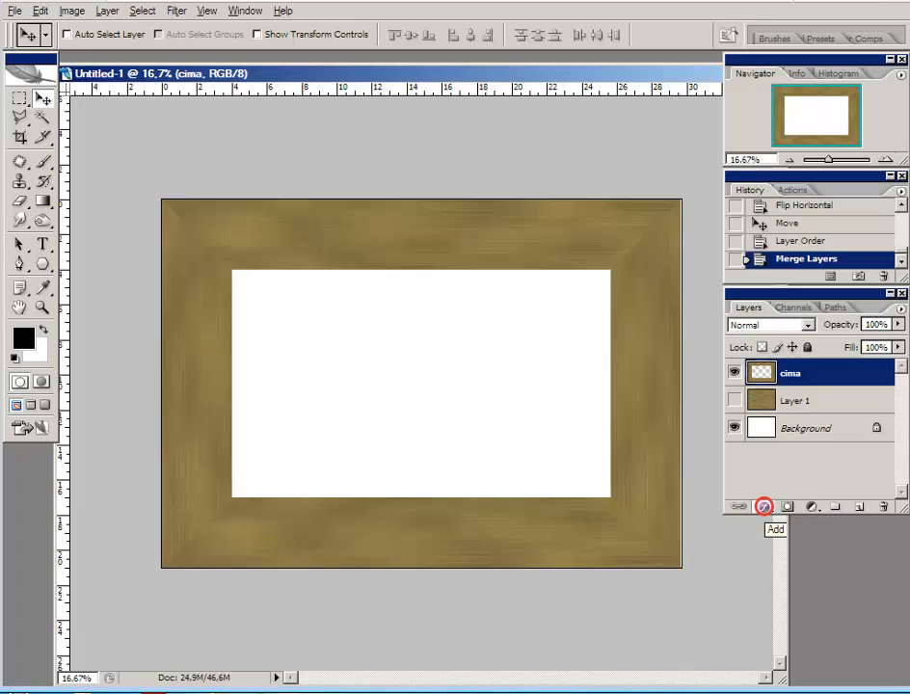
Step: Apply an Inner Bevel style with the Smooth technique to the merged cima layer, with size 25 px and depth 501%
click(764, 507)
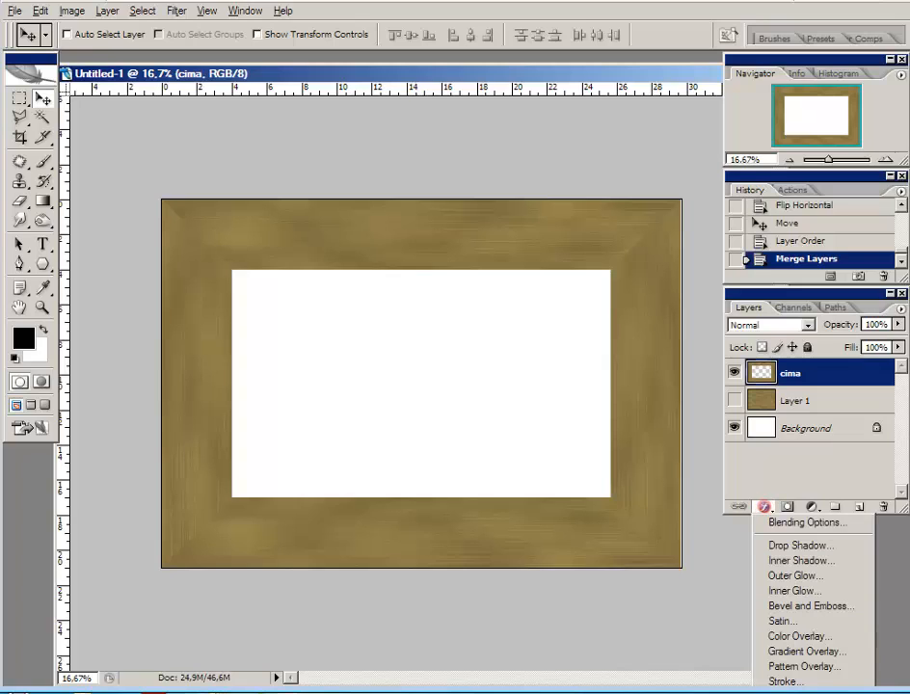
click(785, 607)
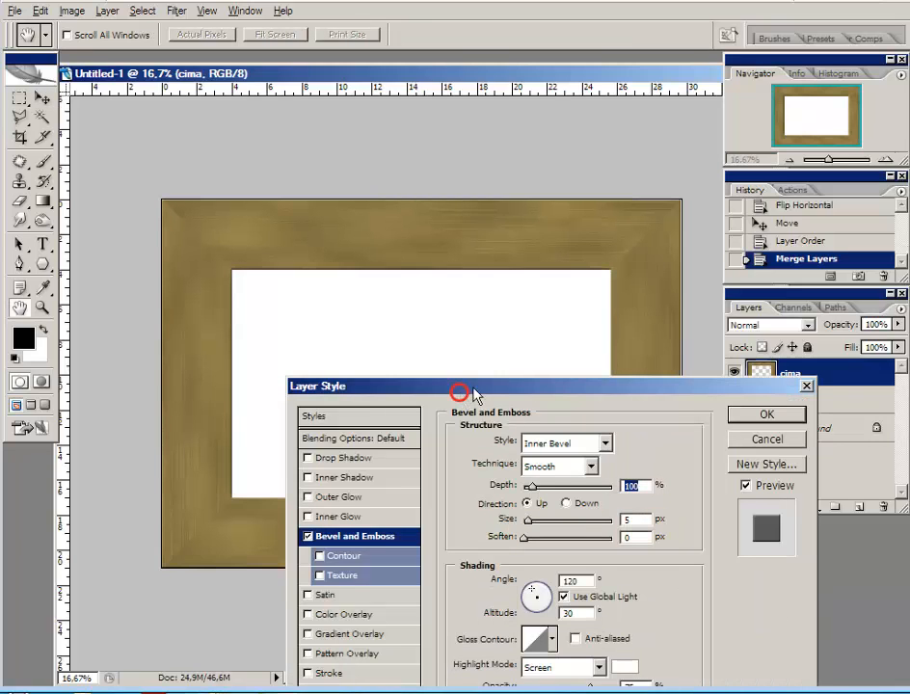
drag(459, 389, 615, 332)
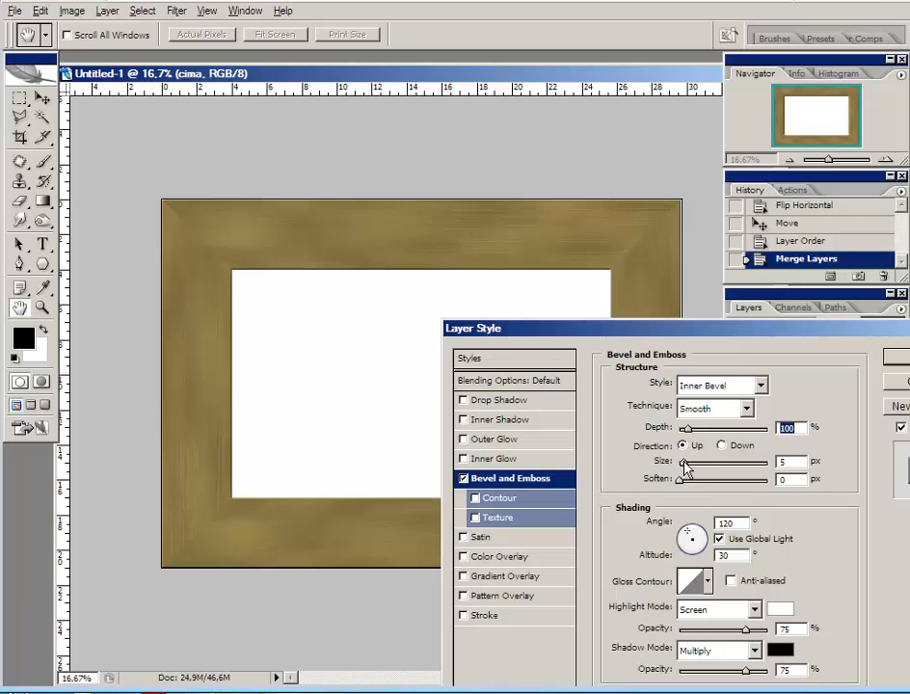
drag(683, 464, 696, 467)
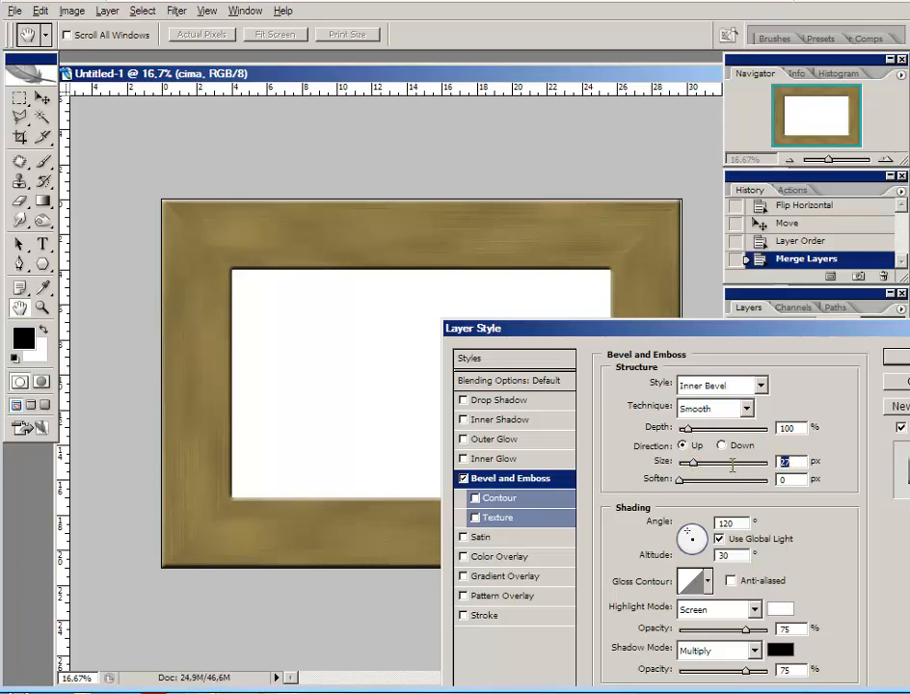
text(25)
drag(688, 432, 725, 433)
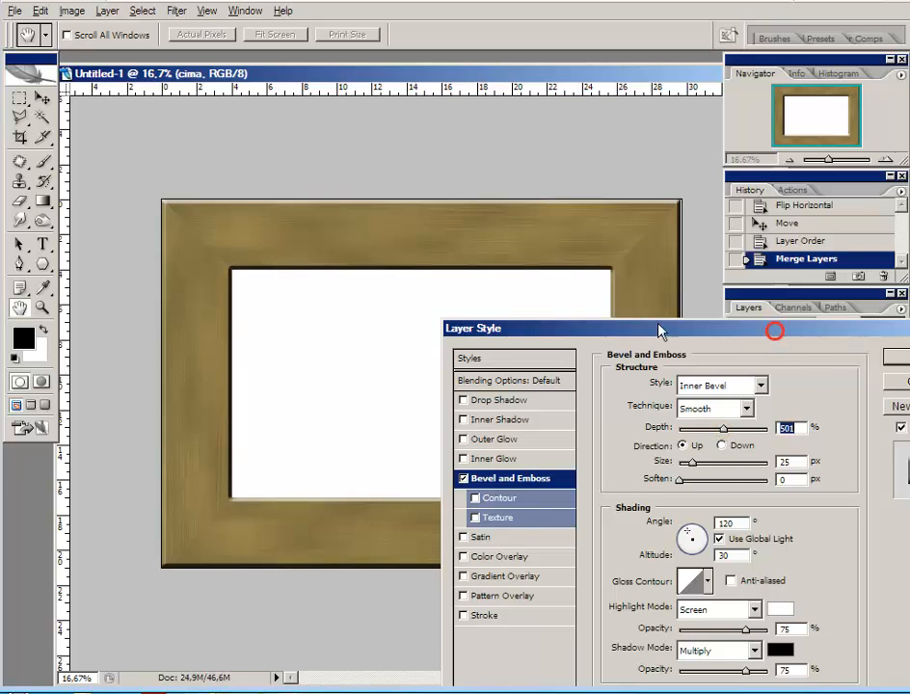
drag(661, 331, 436, 318)
click(703, 343)
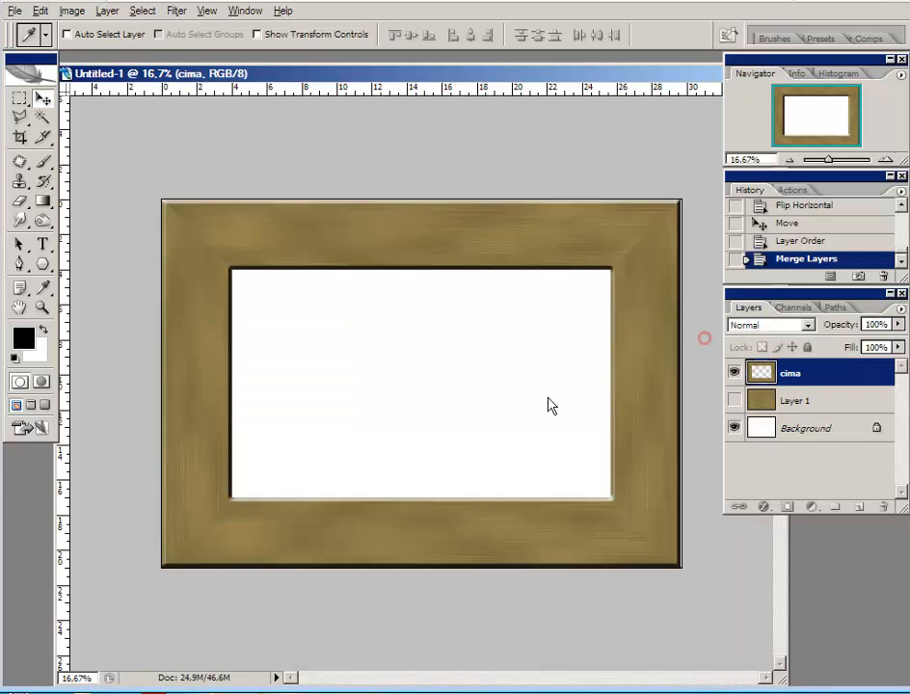